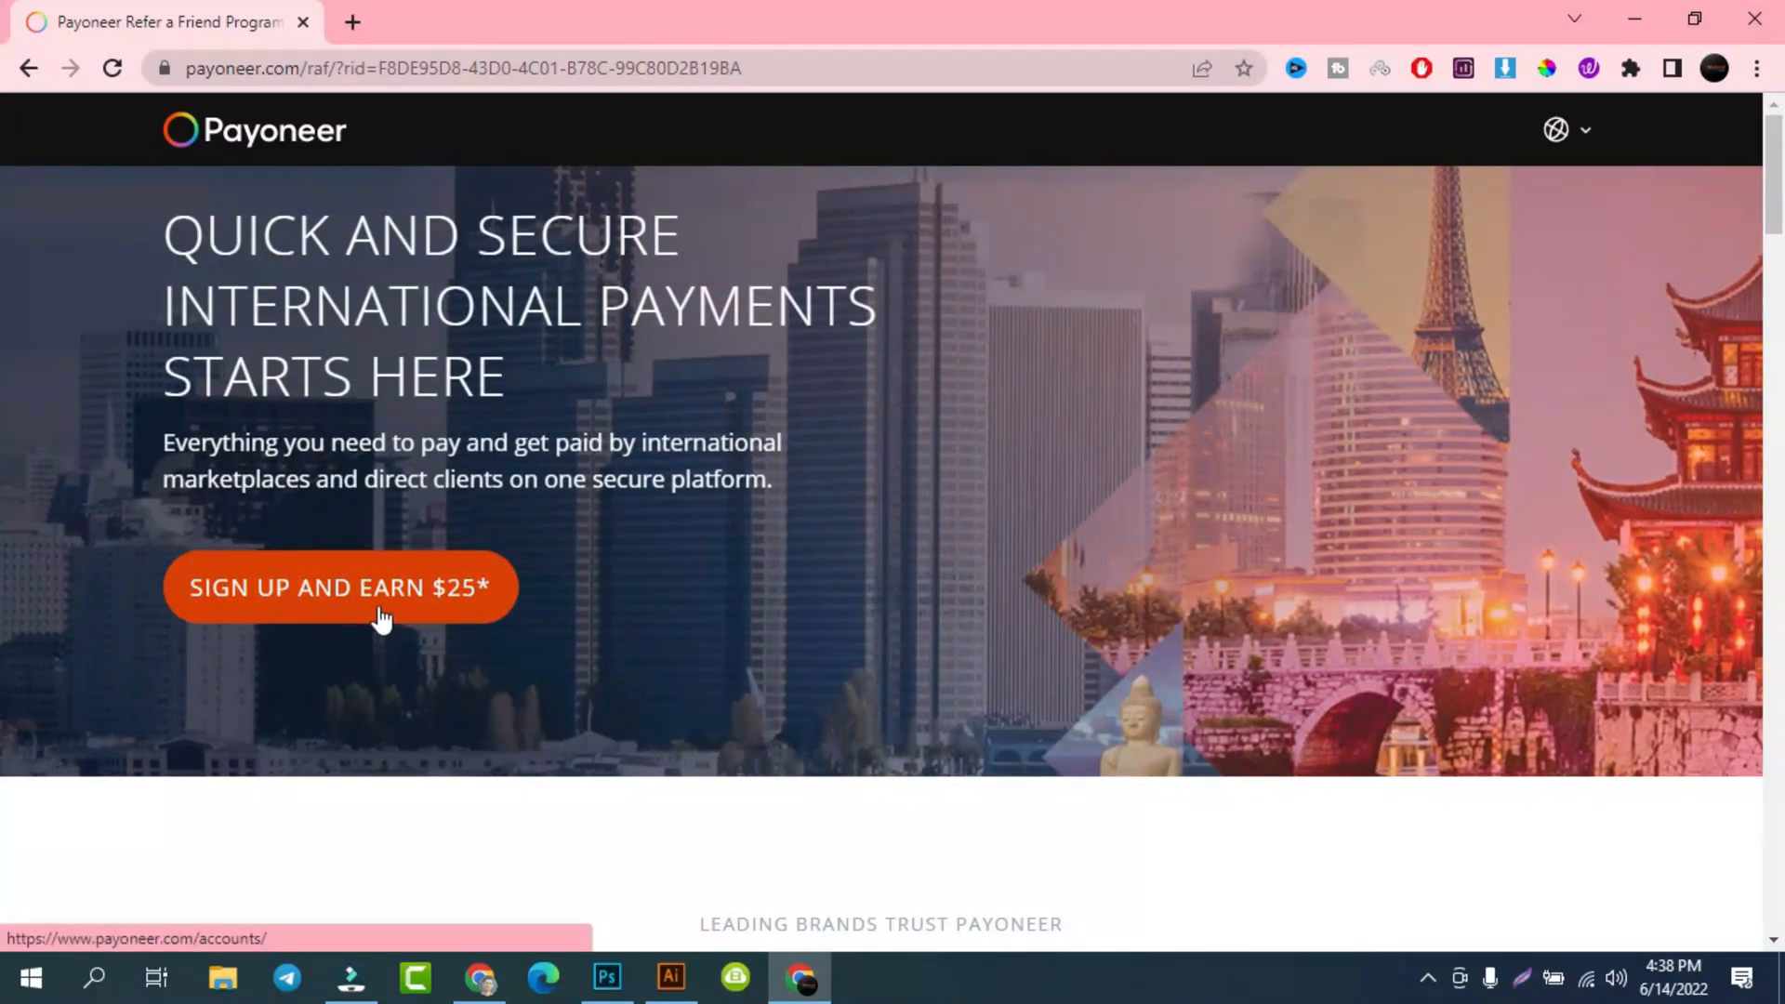
Start the Payoneer sign-up from the referral page
{"action": "left_click", "coordinate": [406, 593]}
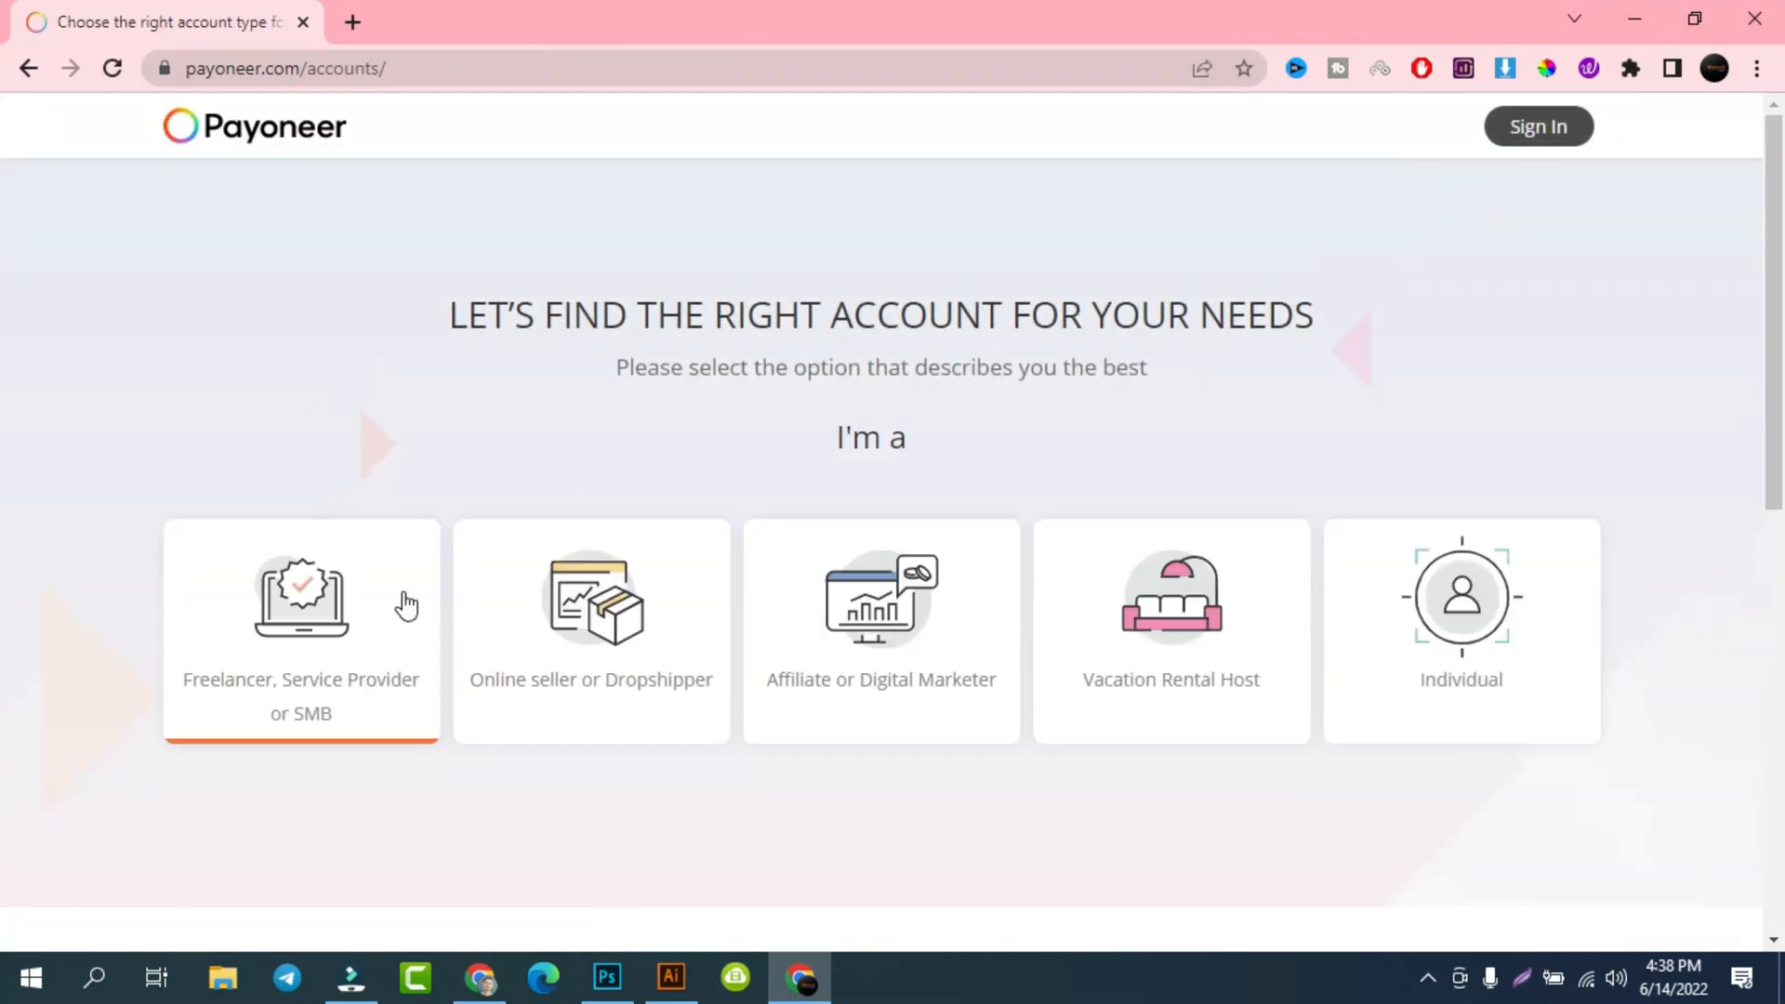
{"action": "left_click", "coordinate": [623, 725]}
{"action": "scroll", "coordinate": [1022, 745], "scroll_direction": "down", "scroll_amount": 2}
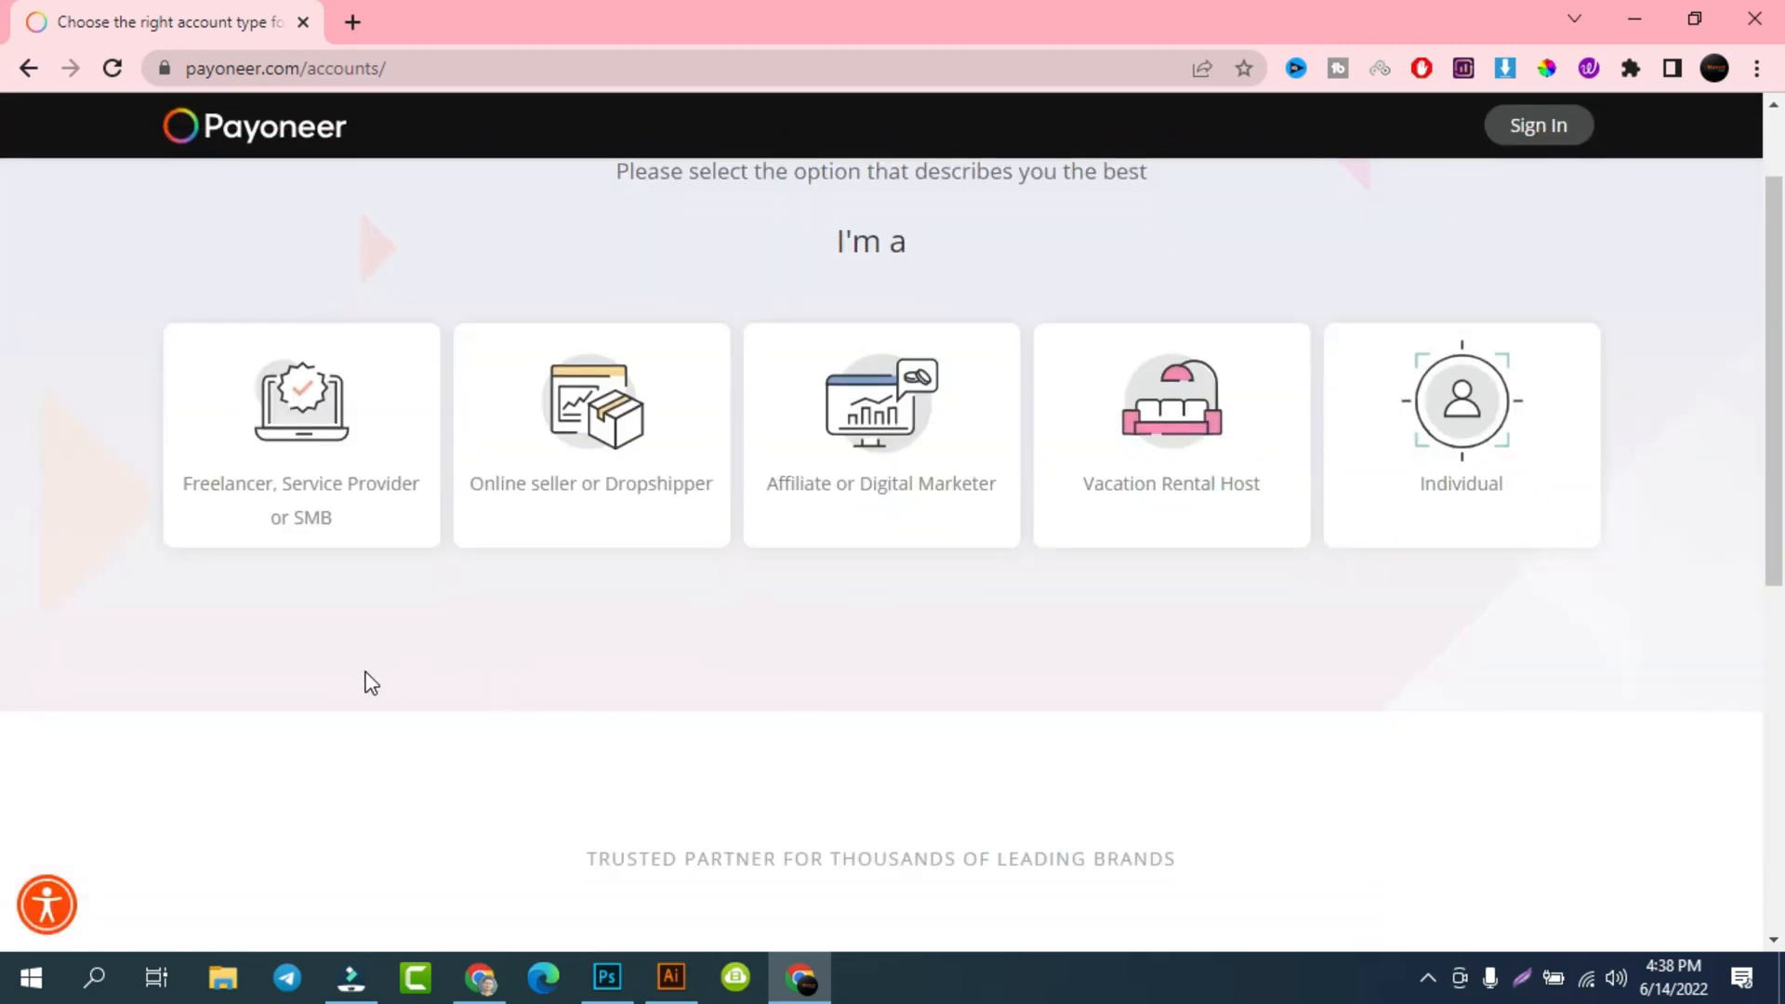
{"action": "scroll", "coordinate": [370, 683], "scroll_direction": "up", "scroll_amount": 2}
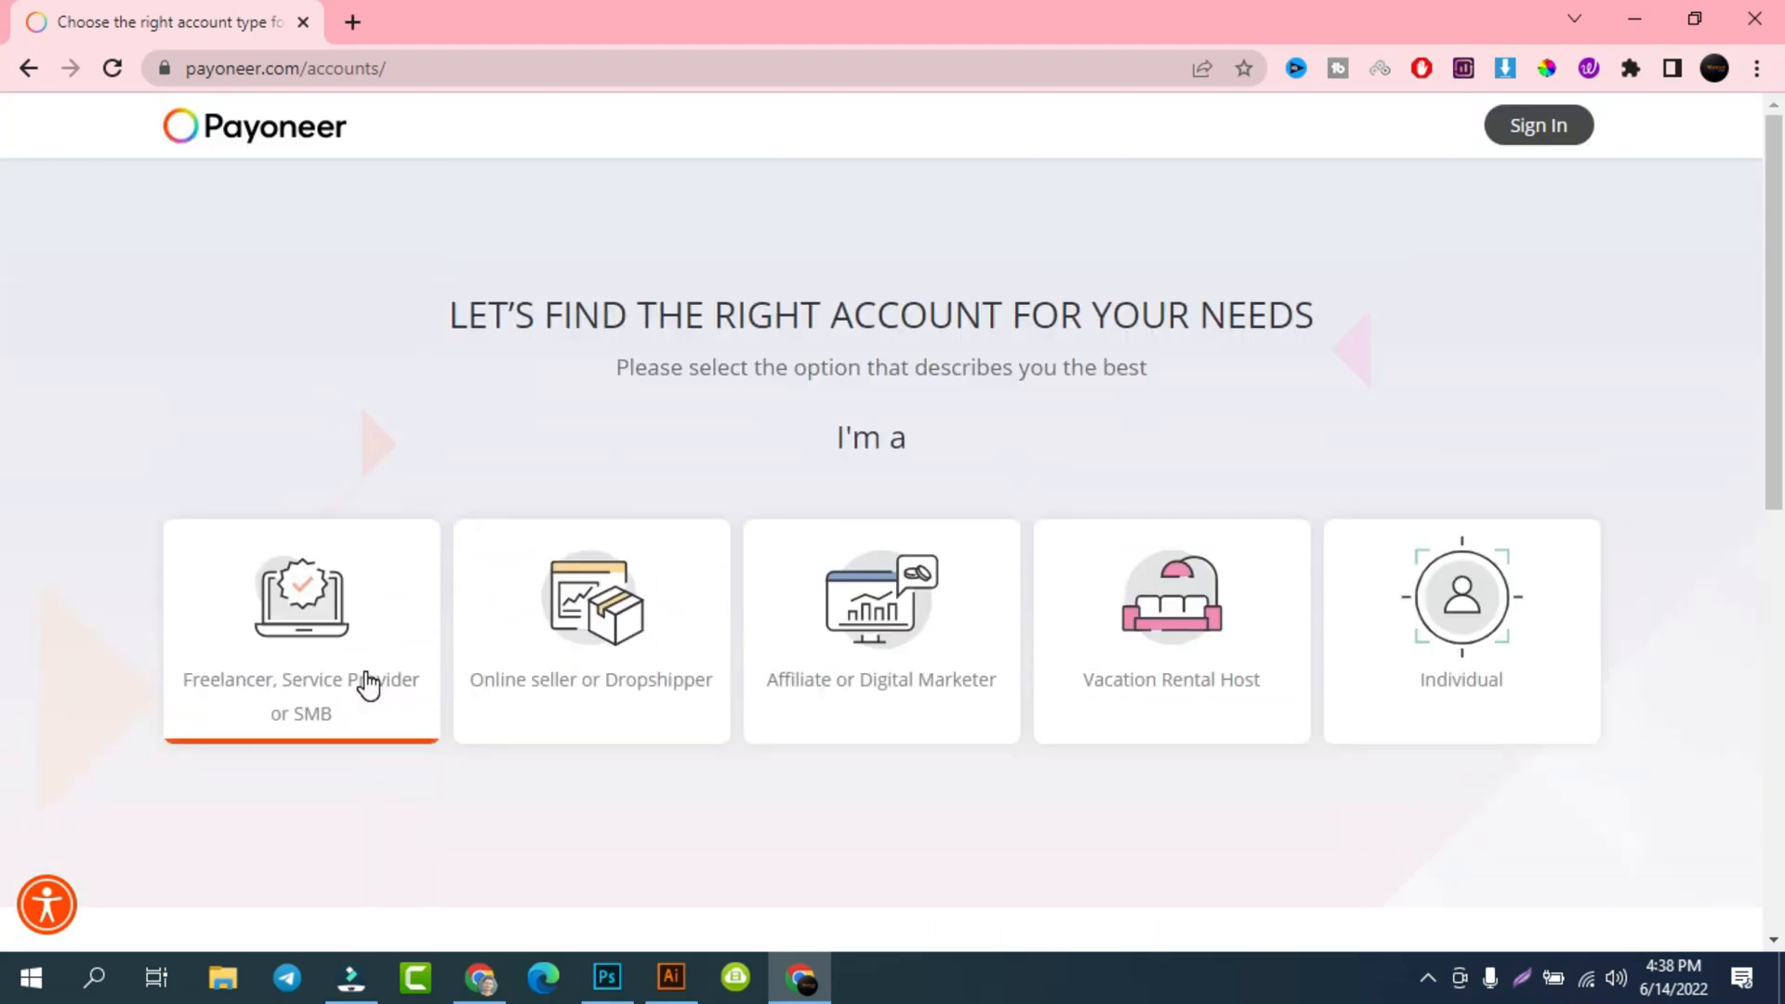
Answer Freelancer/SMB, paid by international clients, and monthly volume less than $10,000
{"action": "left_click", "coordinate": [369, 685]}
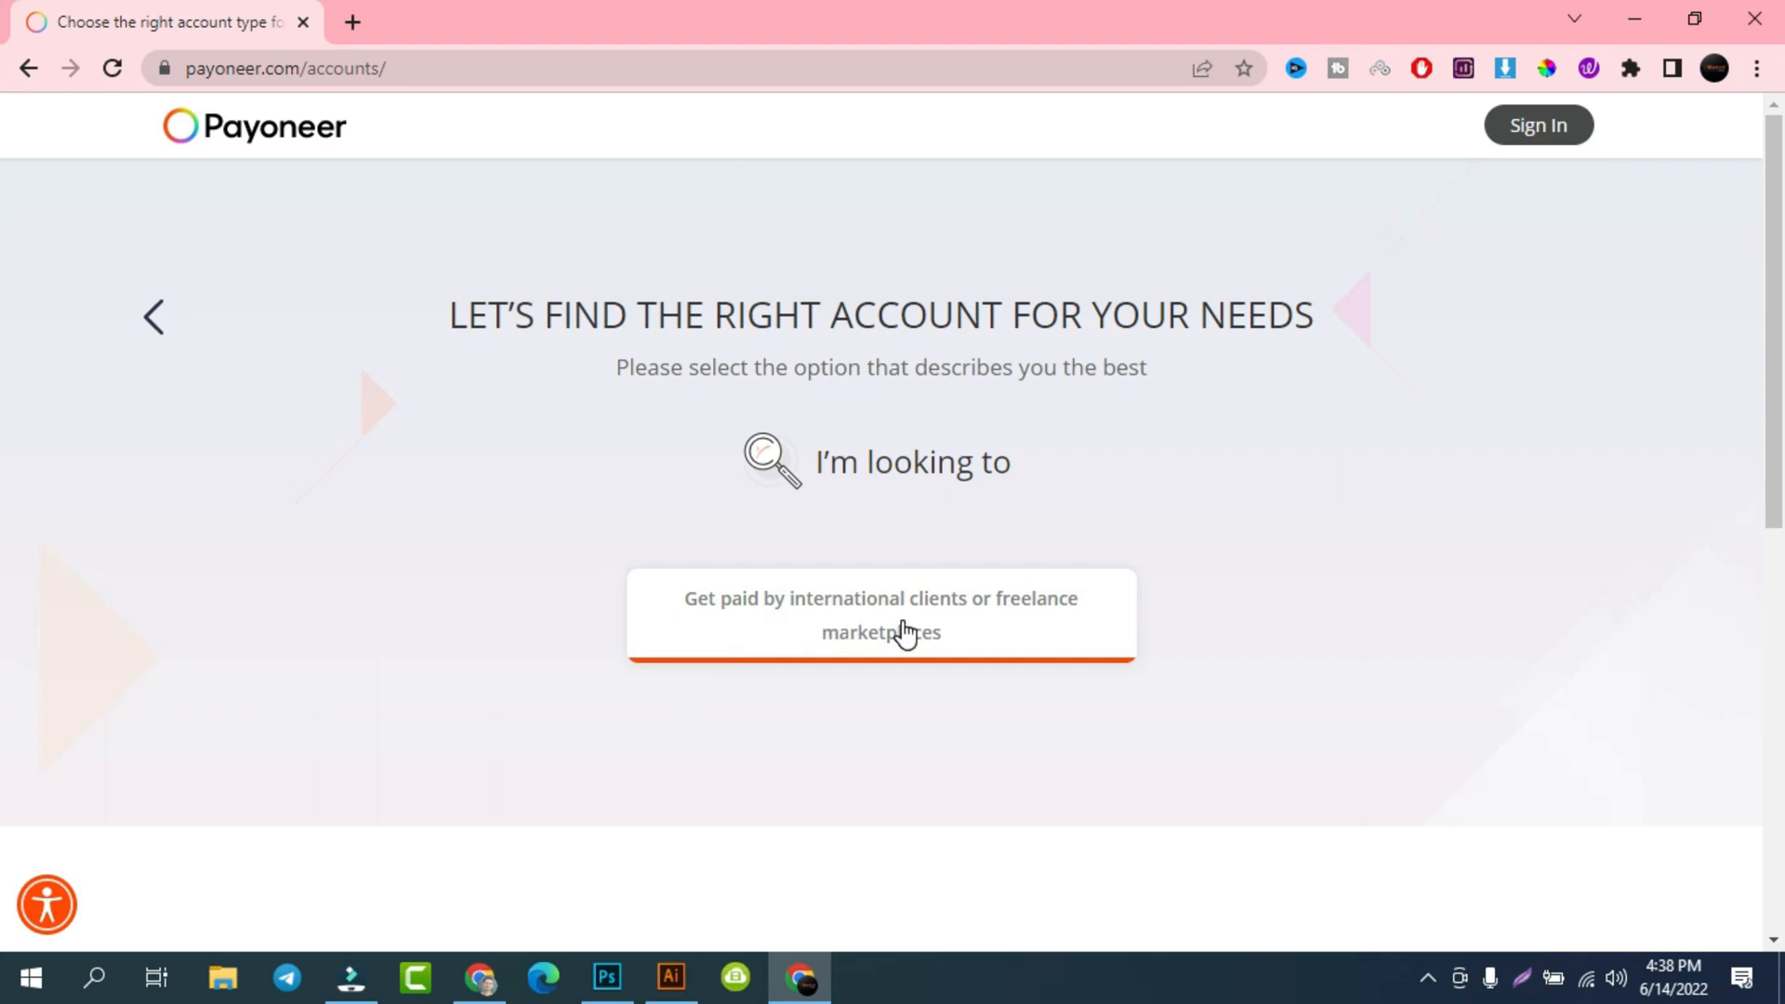
{"action": "left_click", "coordinate": [876, 632]}
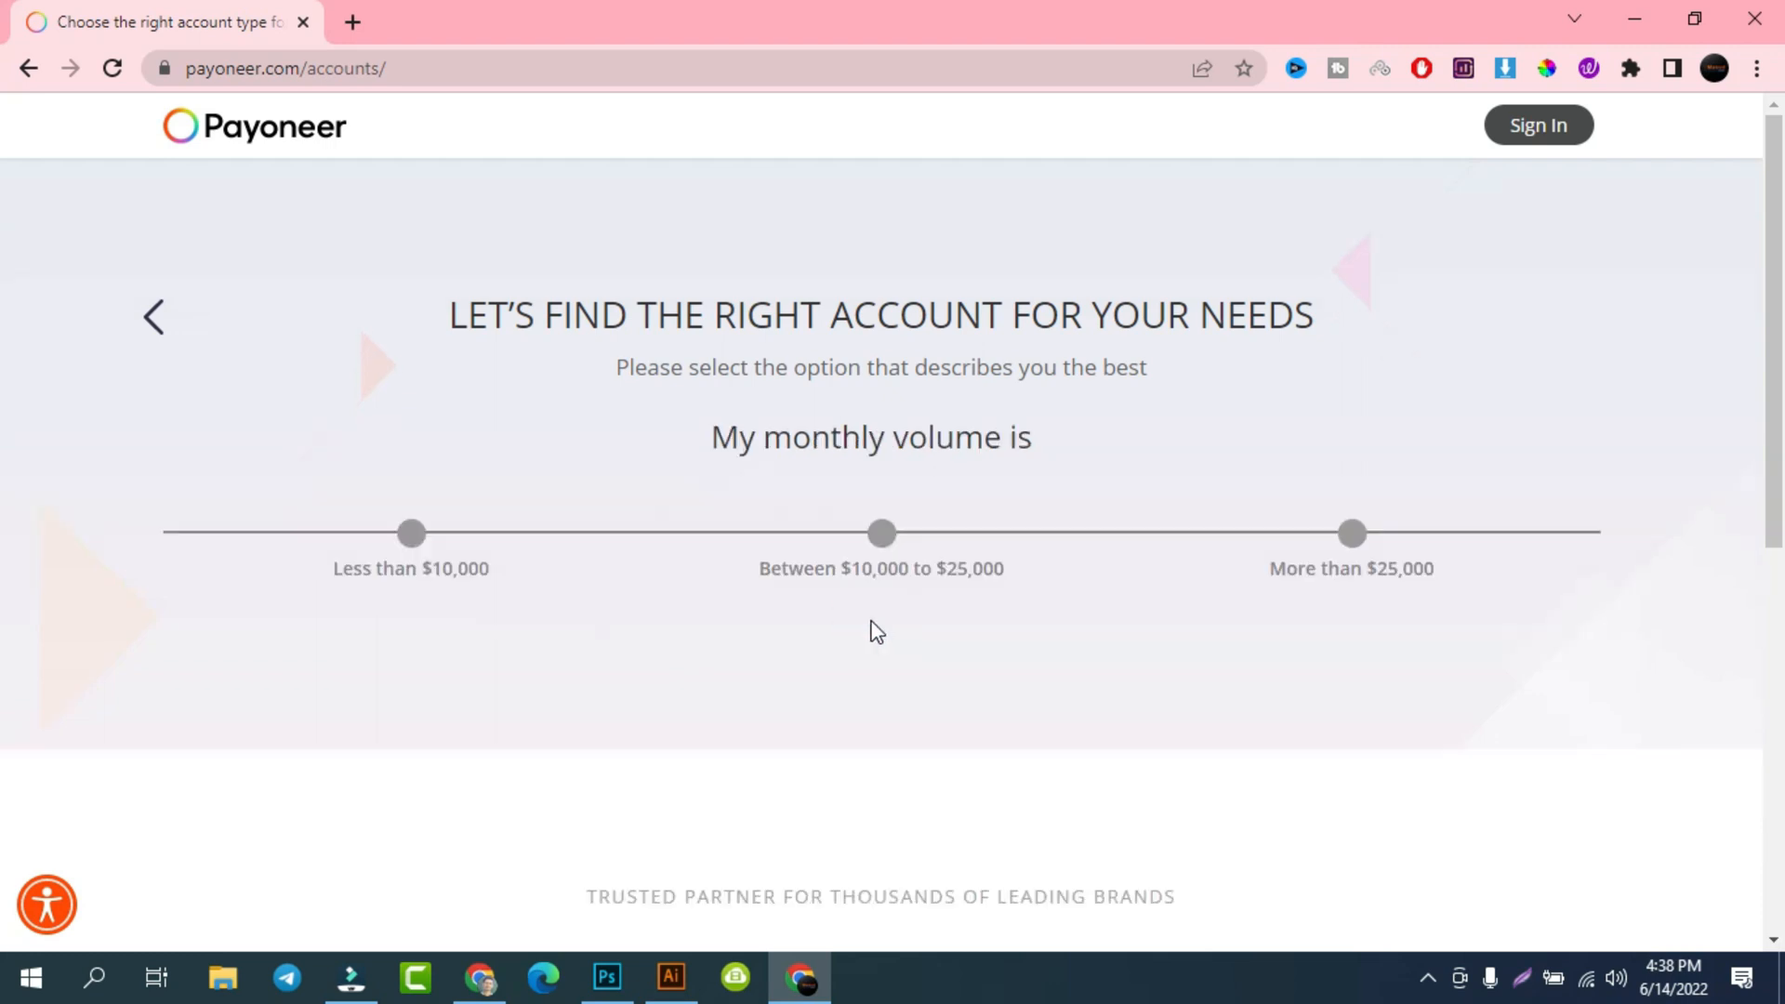
{"action": "left_click", "coordinate": [429, 569]}
{"action": "scroll", "coordinate": [682, 654], "scroll_direction": "down", "scroll_amount": 5}
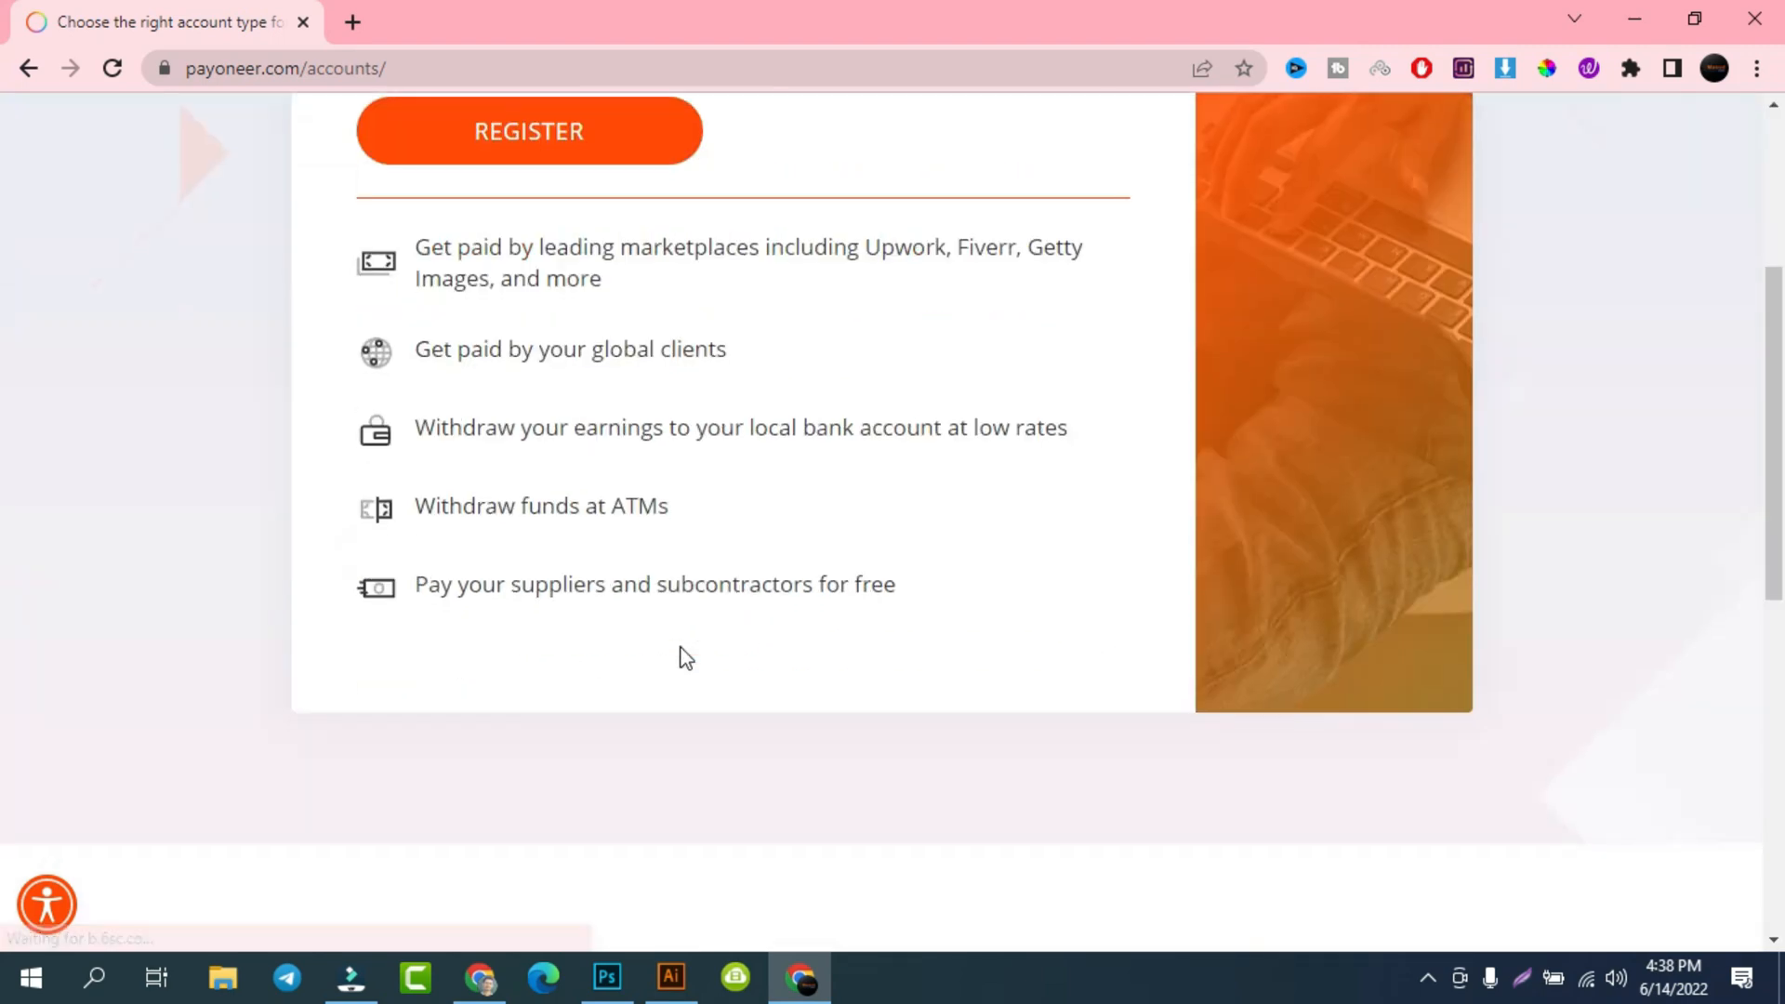
{"action": "scroll", "coordinate": [680, 654], "scroll_direction": "up", "scroll_amount": 3}
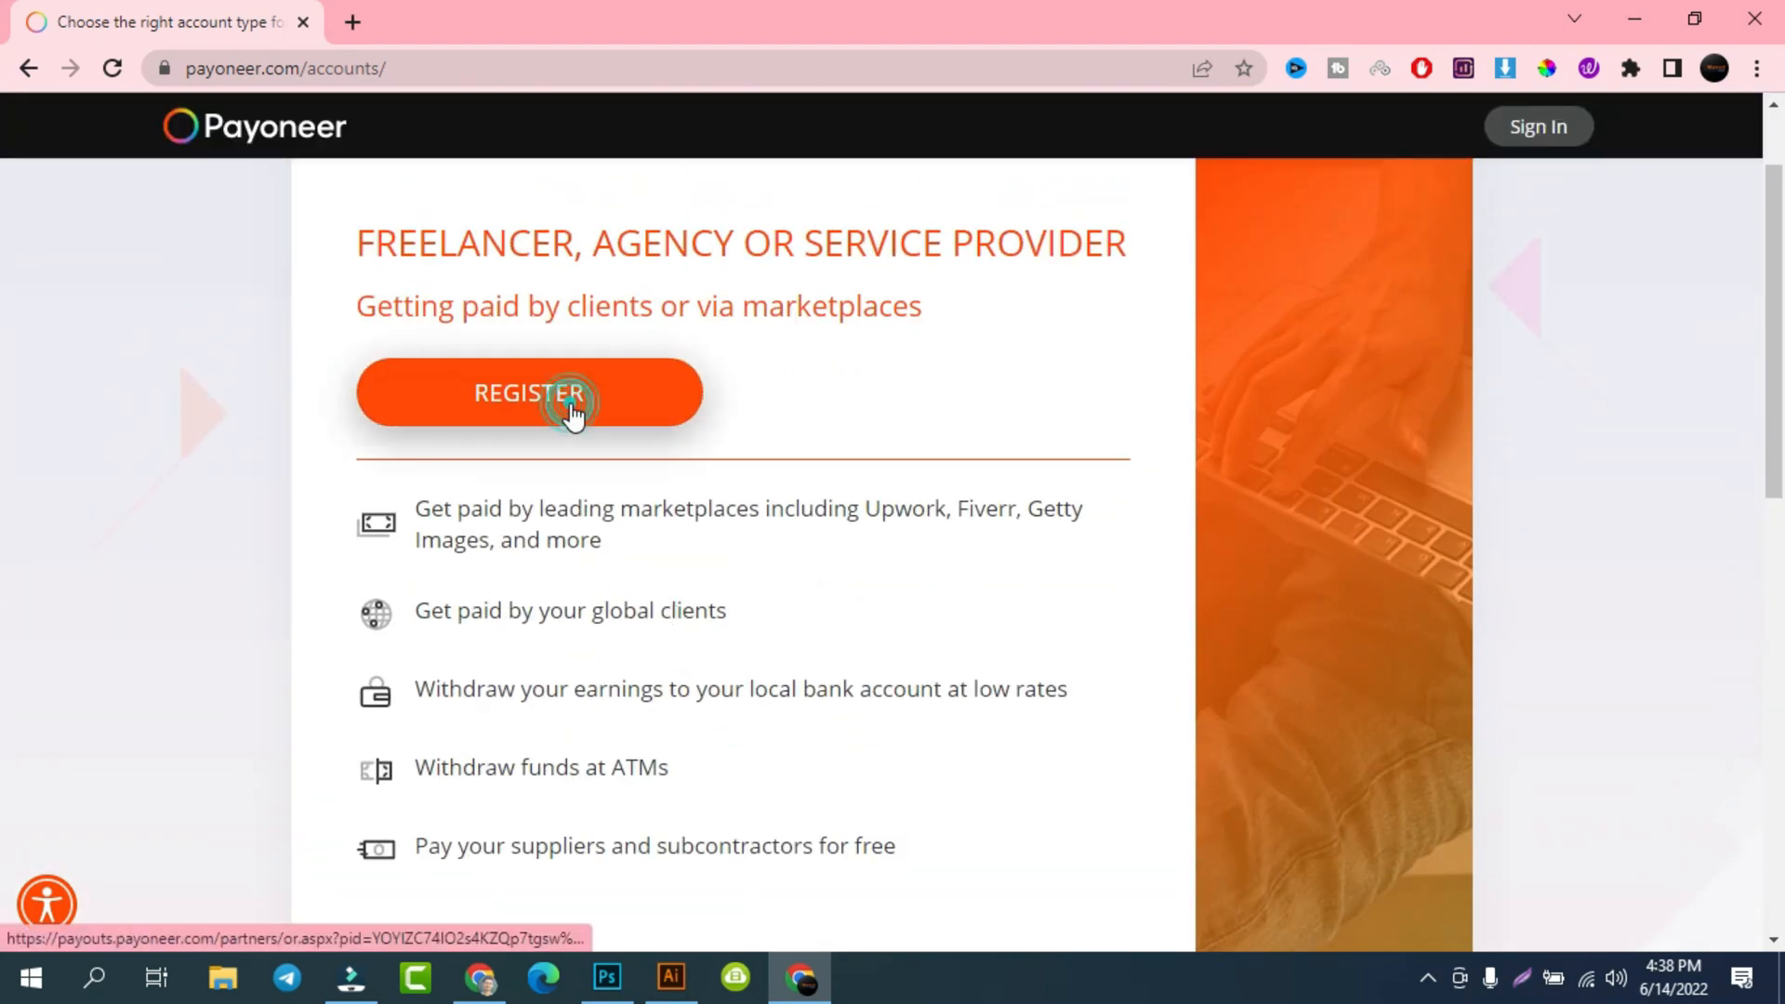
Register the recommended Freelancer account, keeping Individual as the business type
{"action": "left_click", "coordinate": [574, 417]}
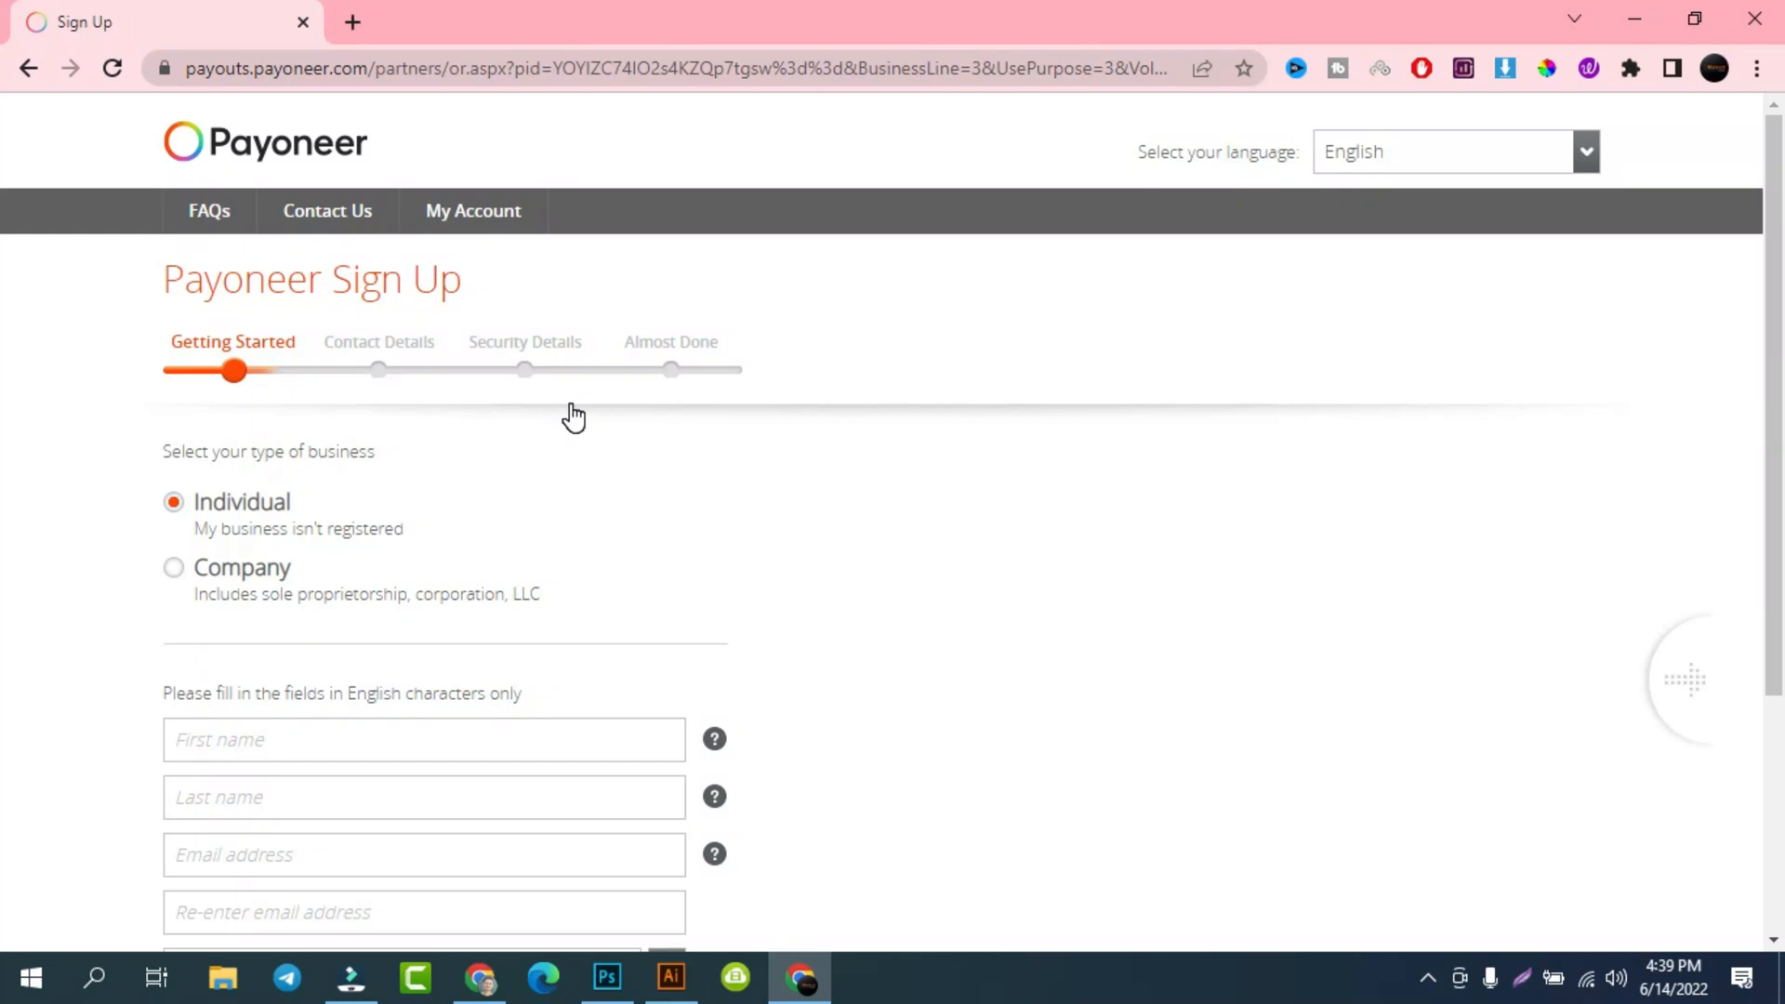
{"action": "scroll", "coordinate": [565, 397], "scroll_direction": "down", "scroll_amount": 1}
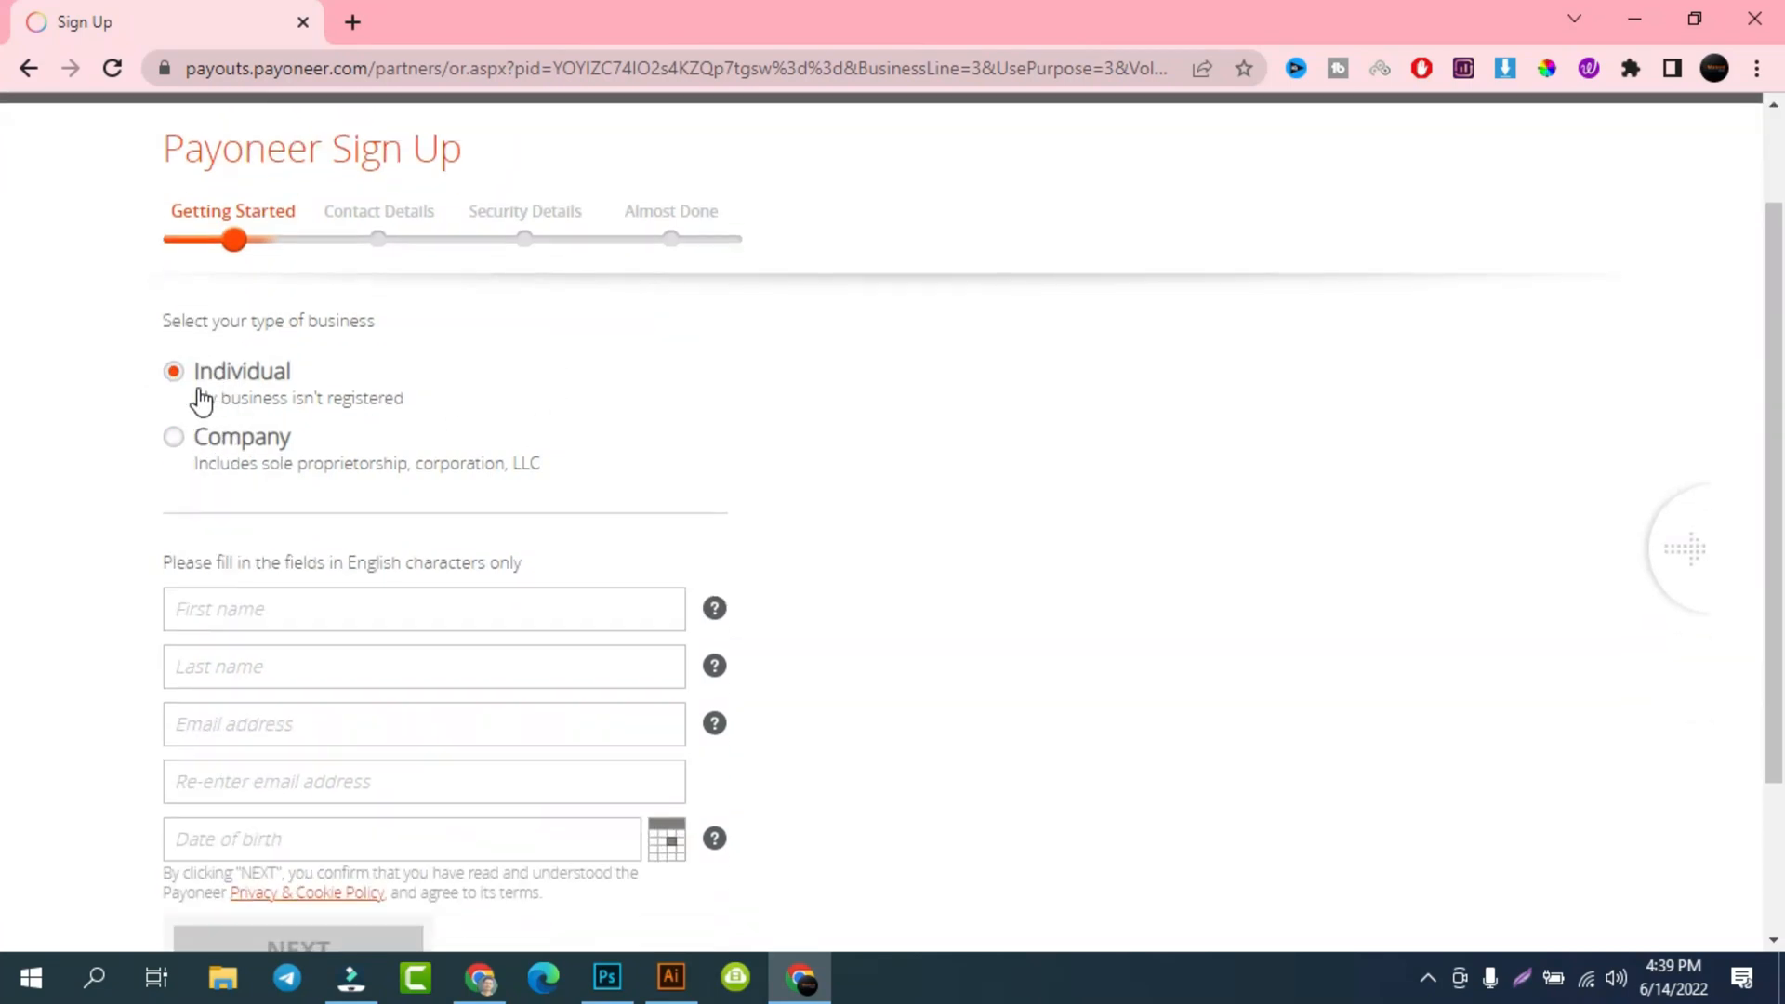
{"action": "left_click", "coordinate": [452, 381]}
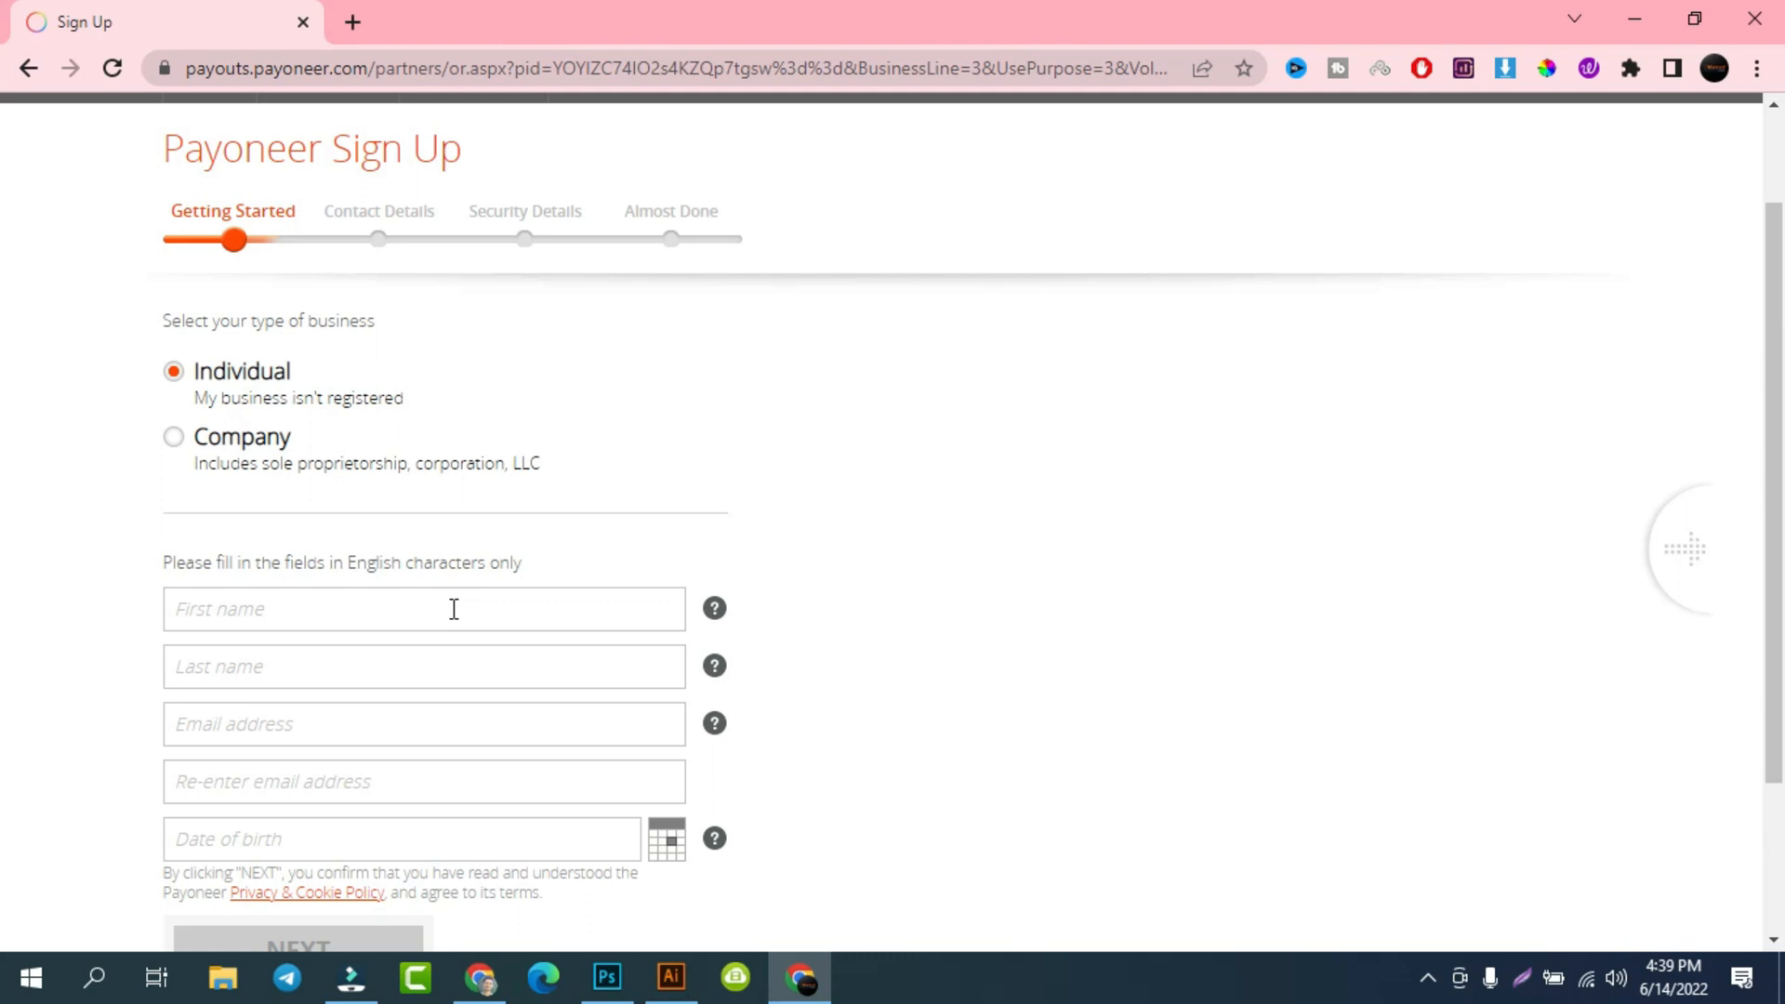
Enter the applicant's first name and last name
{"action": "left_click", "coordinate": [278, 618]}
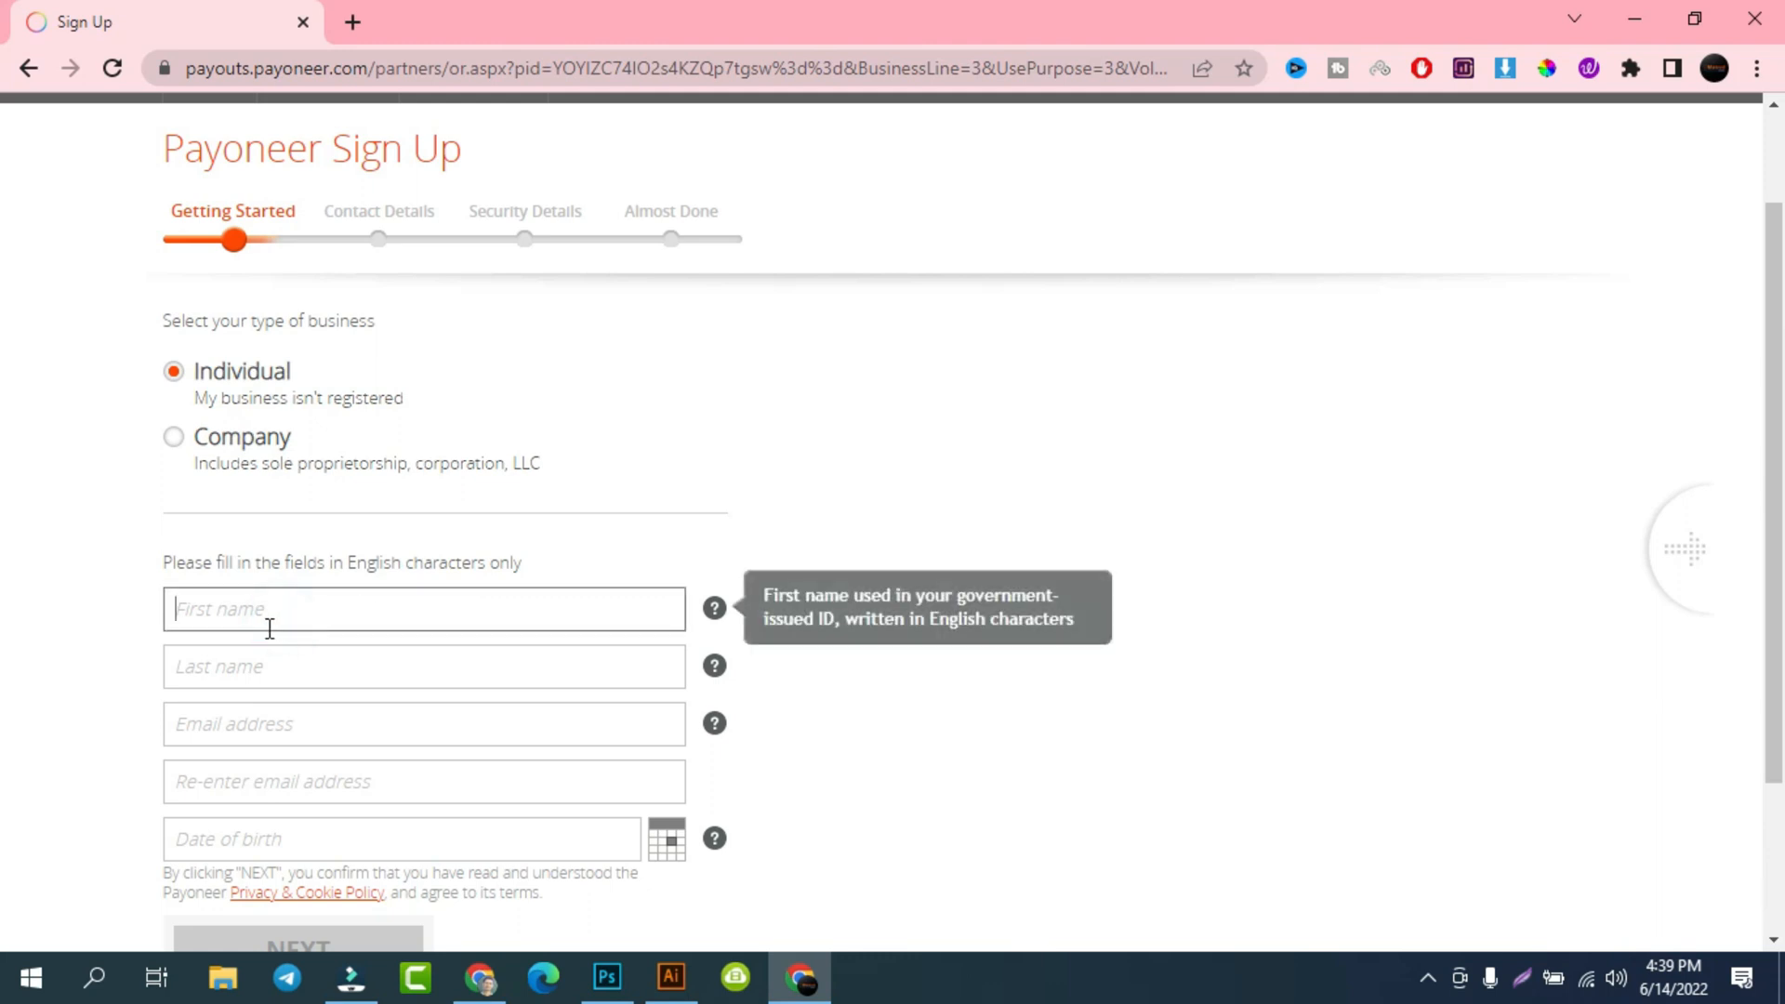
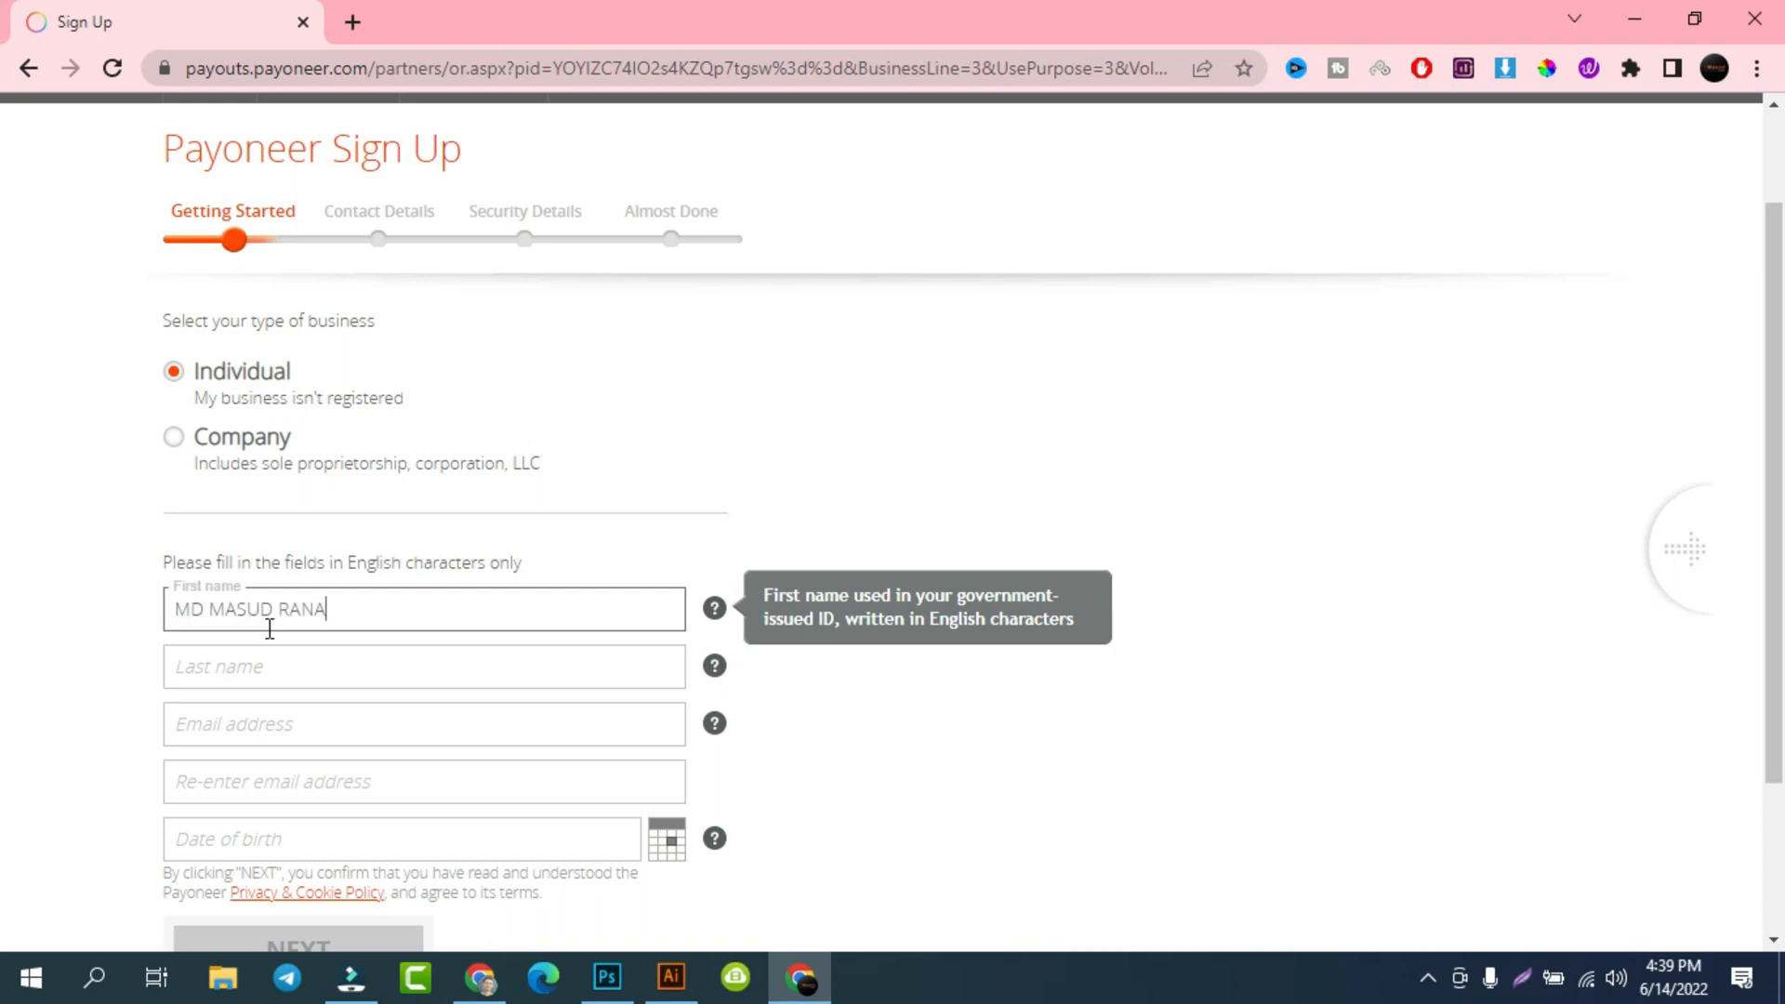
{"action": "left_click", "coordinate": [306, 659]}
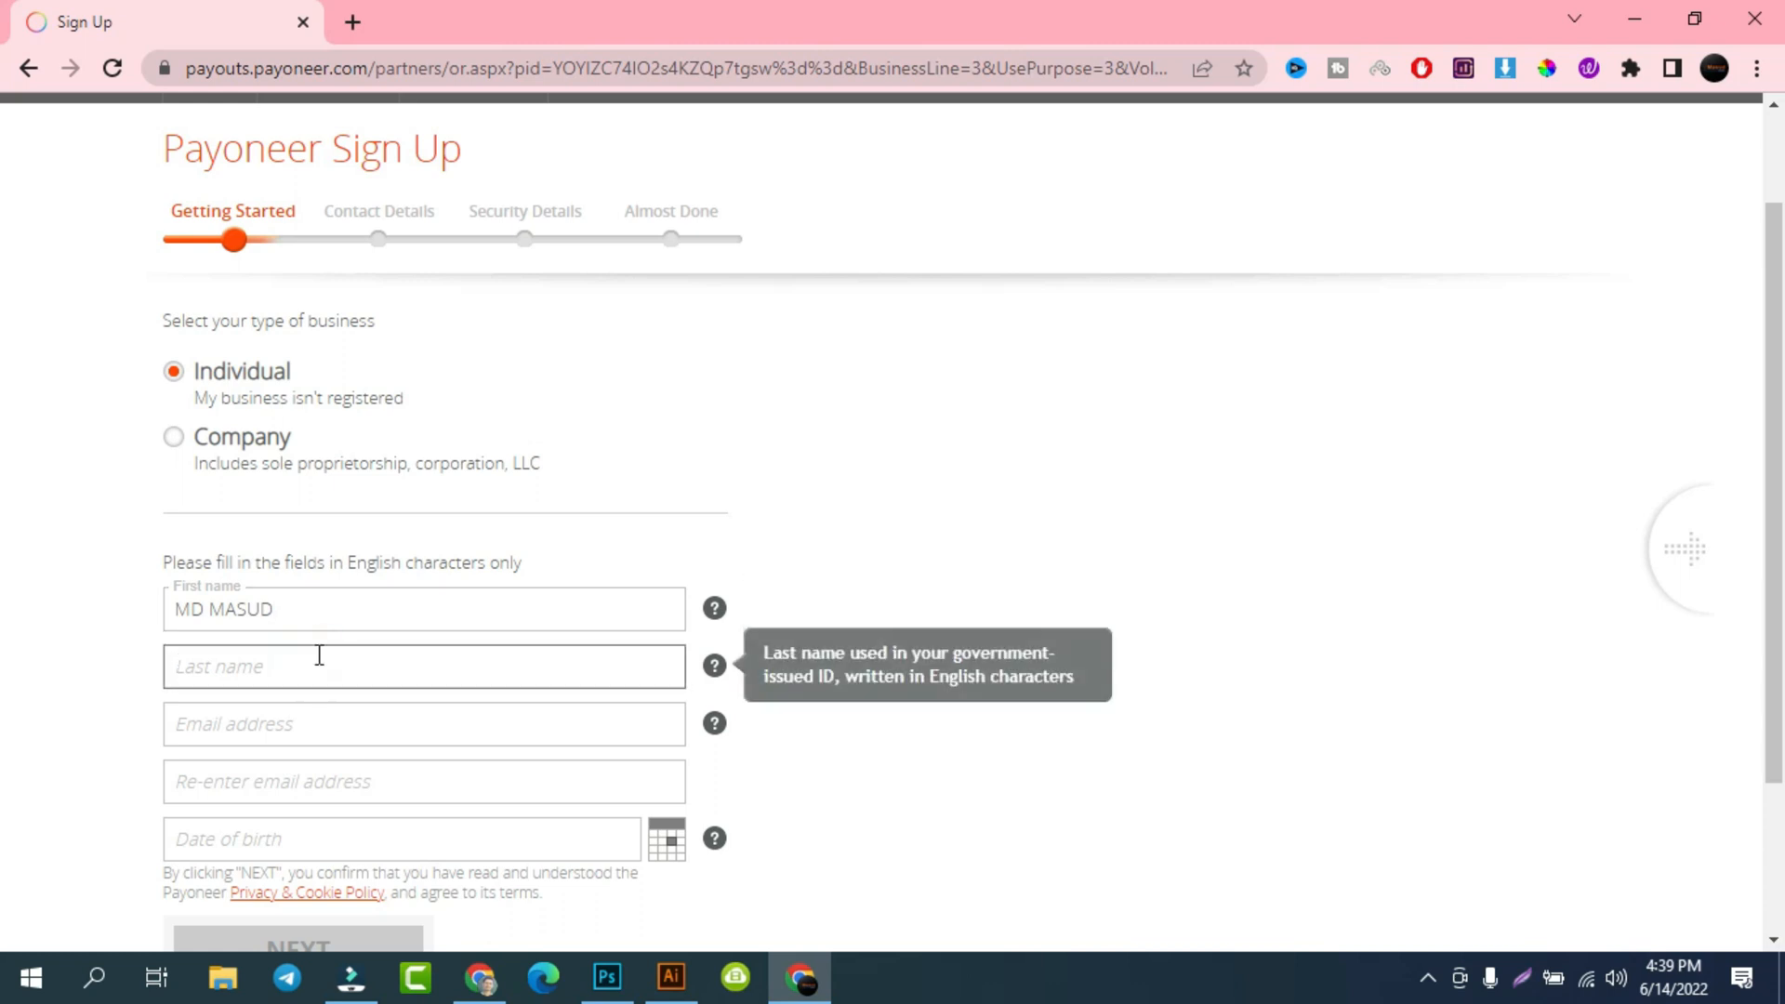
{"action": "type", "text": "RN"}
{"action": "key", "text": "BackSpace"}
{"action": "type", "text": "ANA"}
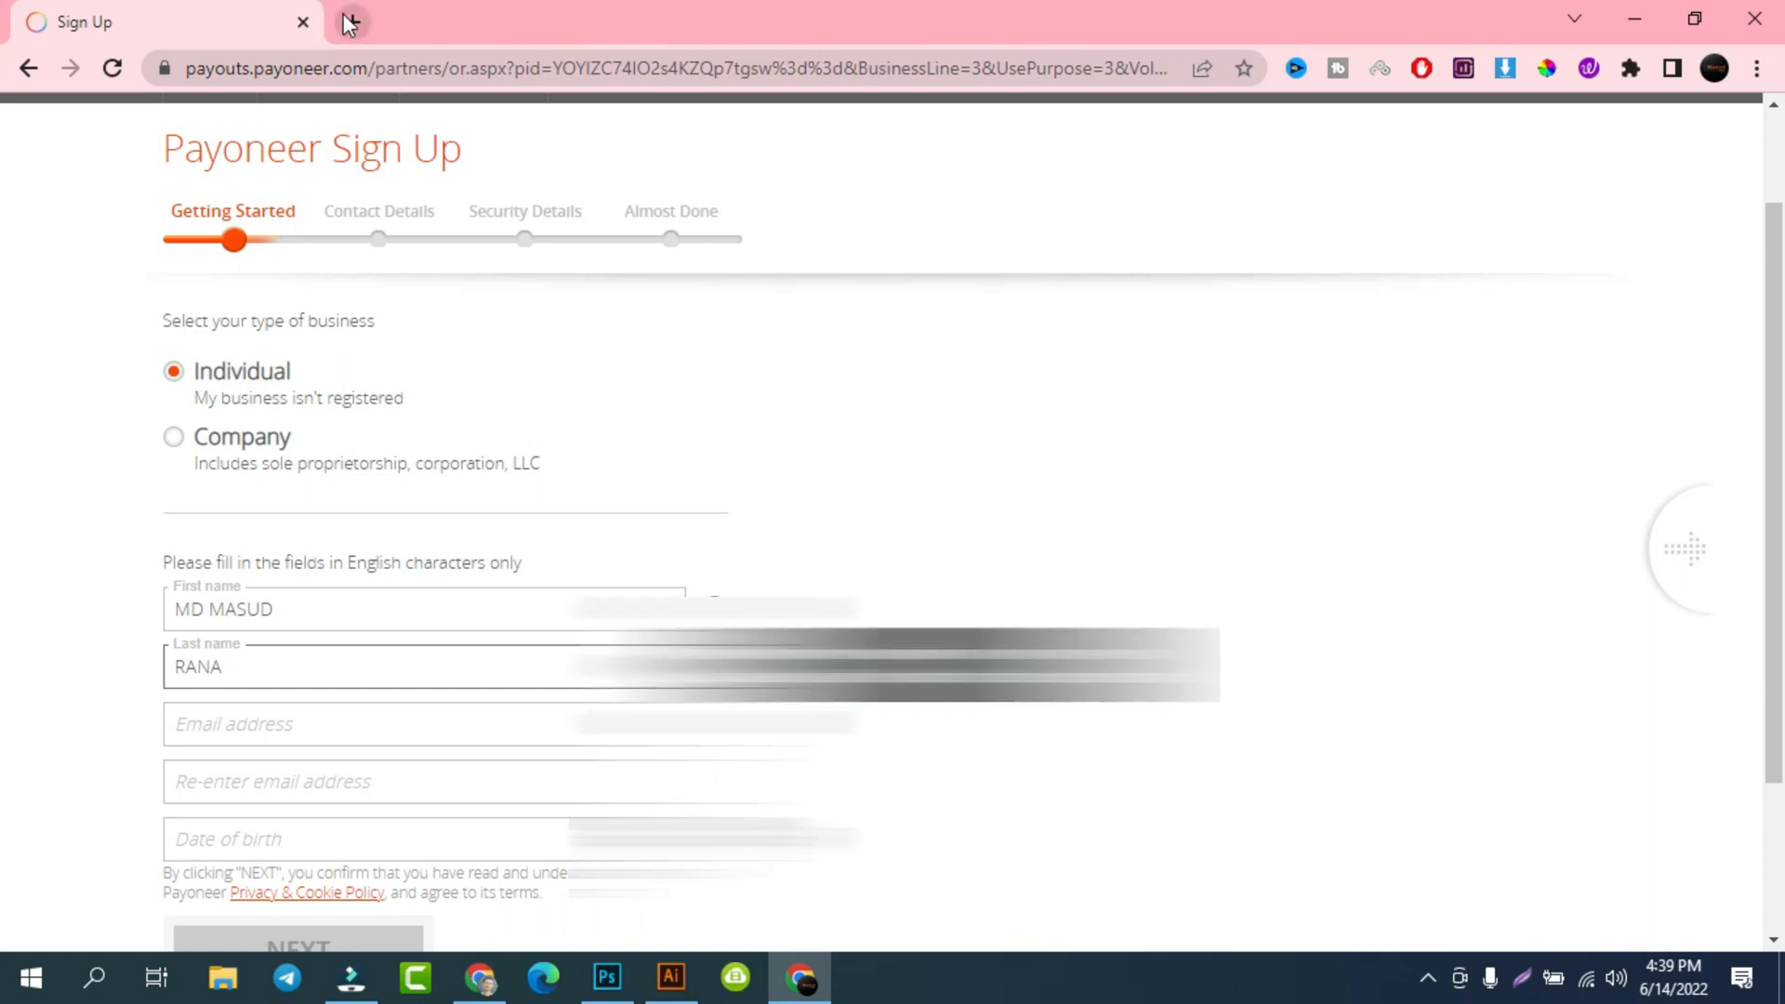
Copy the Google account e-mail and paste it into both e-mail fields
{"action": "left_click", "coordinate": [349, 21]}
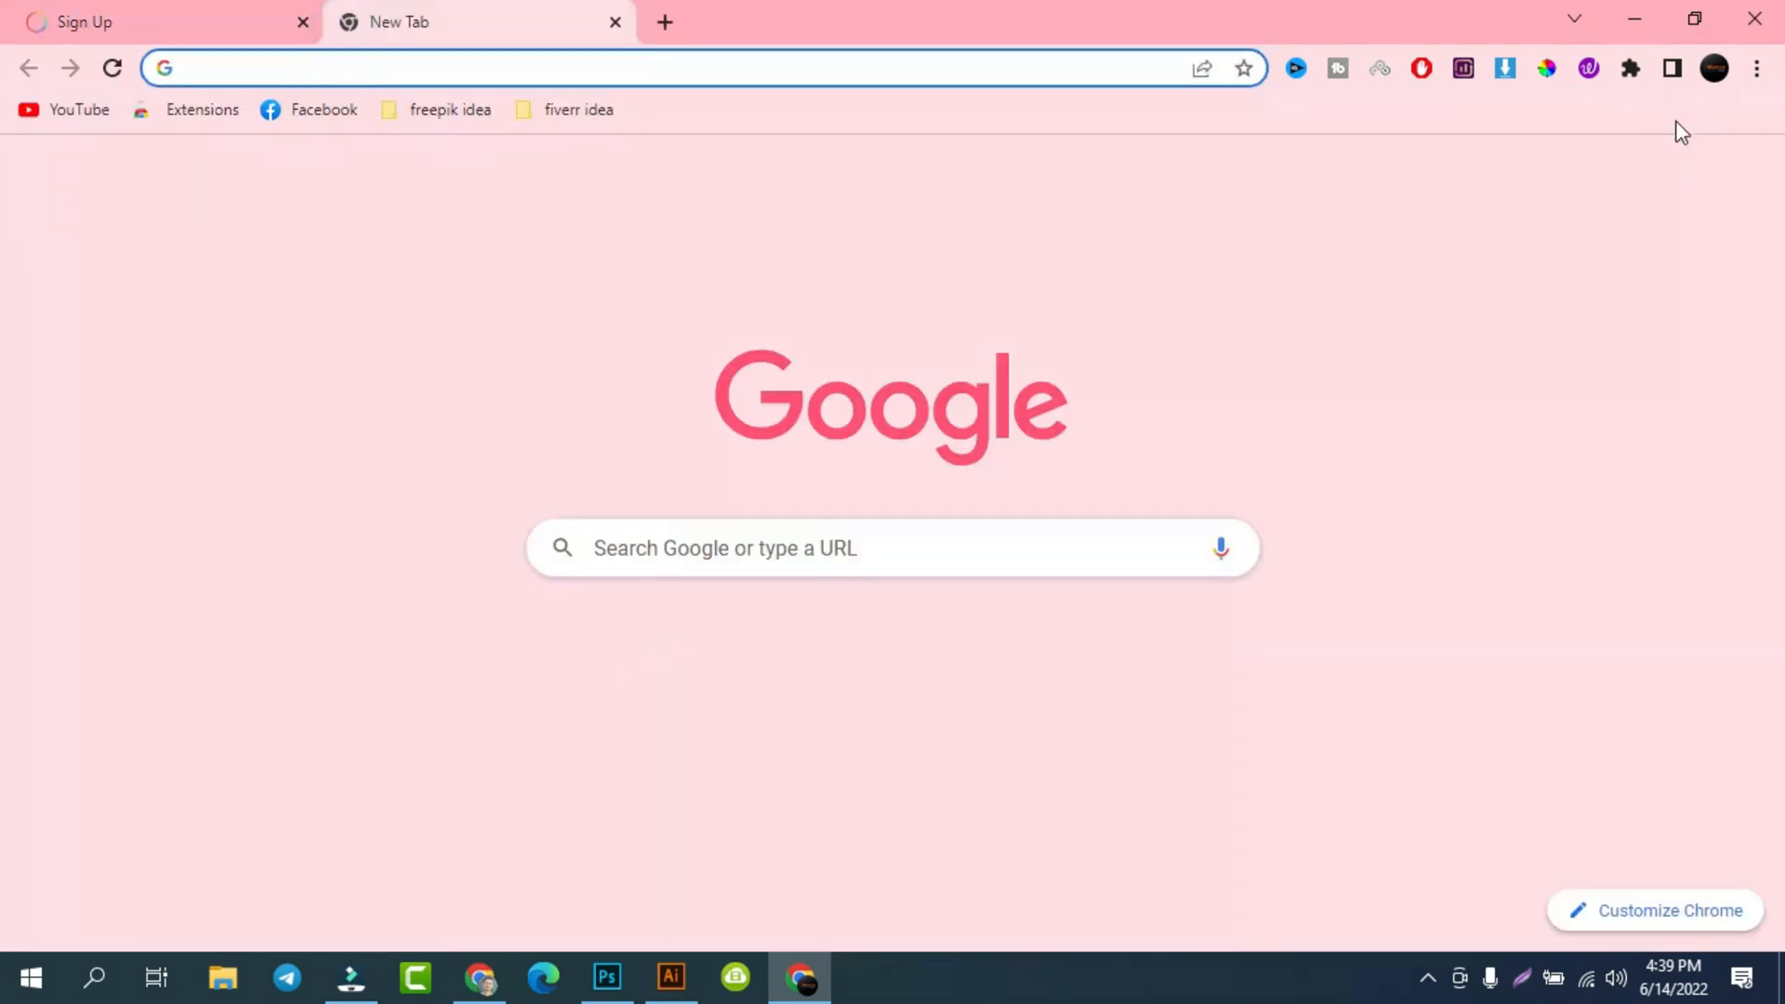
{"action": "left_click", "coordinate": [1743, 179]}
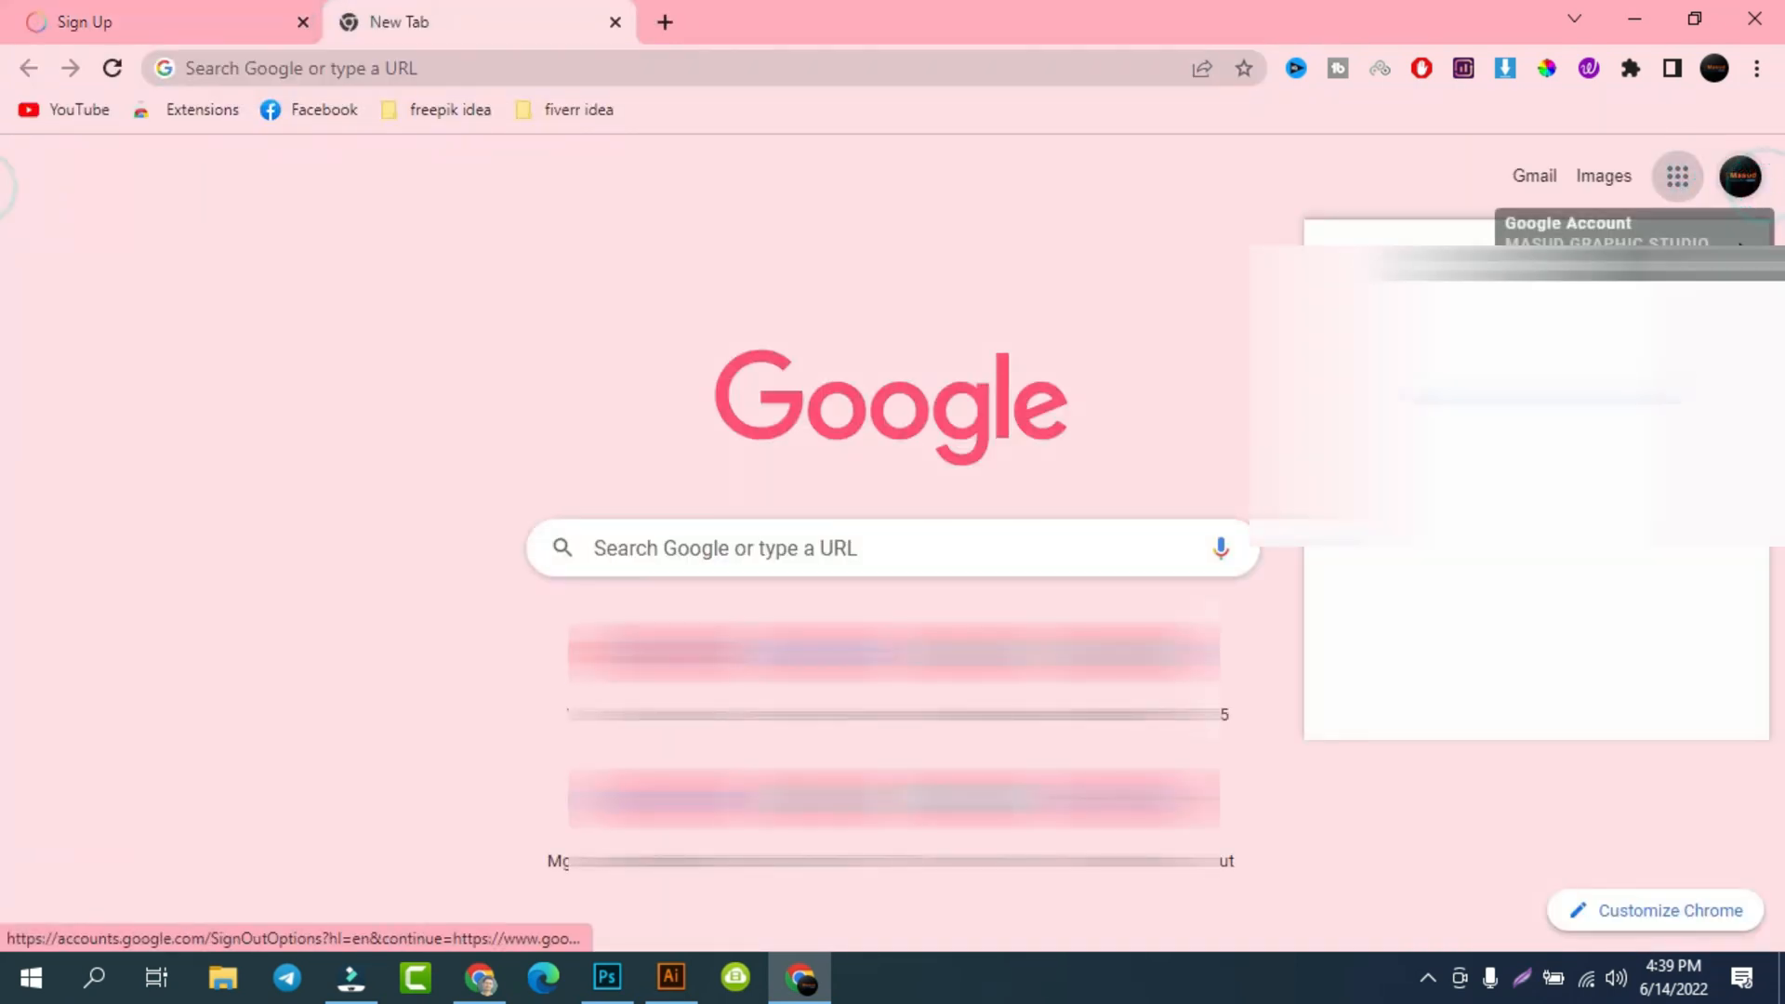
{"action": "left_click_drag", "start_coordinate": [1432, 410], "coordinate": [1638, 409]}
{"action": "left_click", "coordinate": [114, 19]}
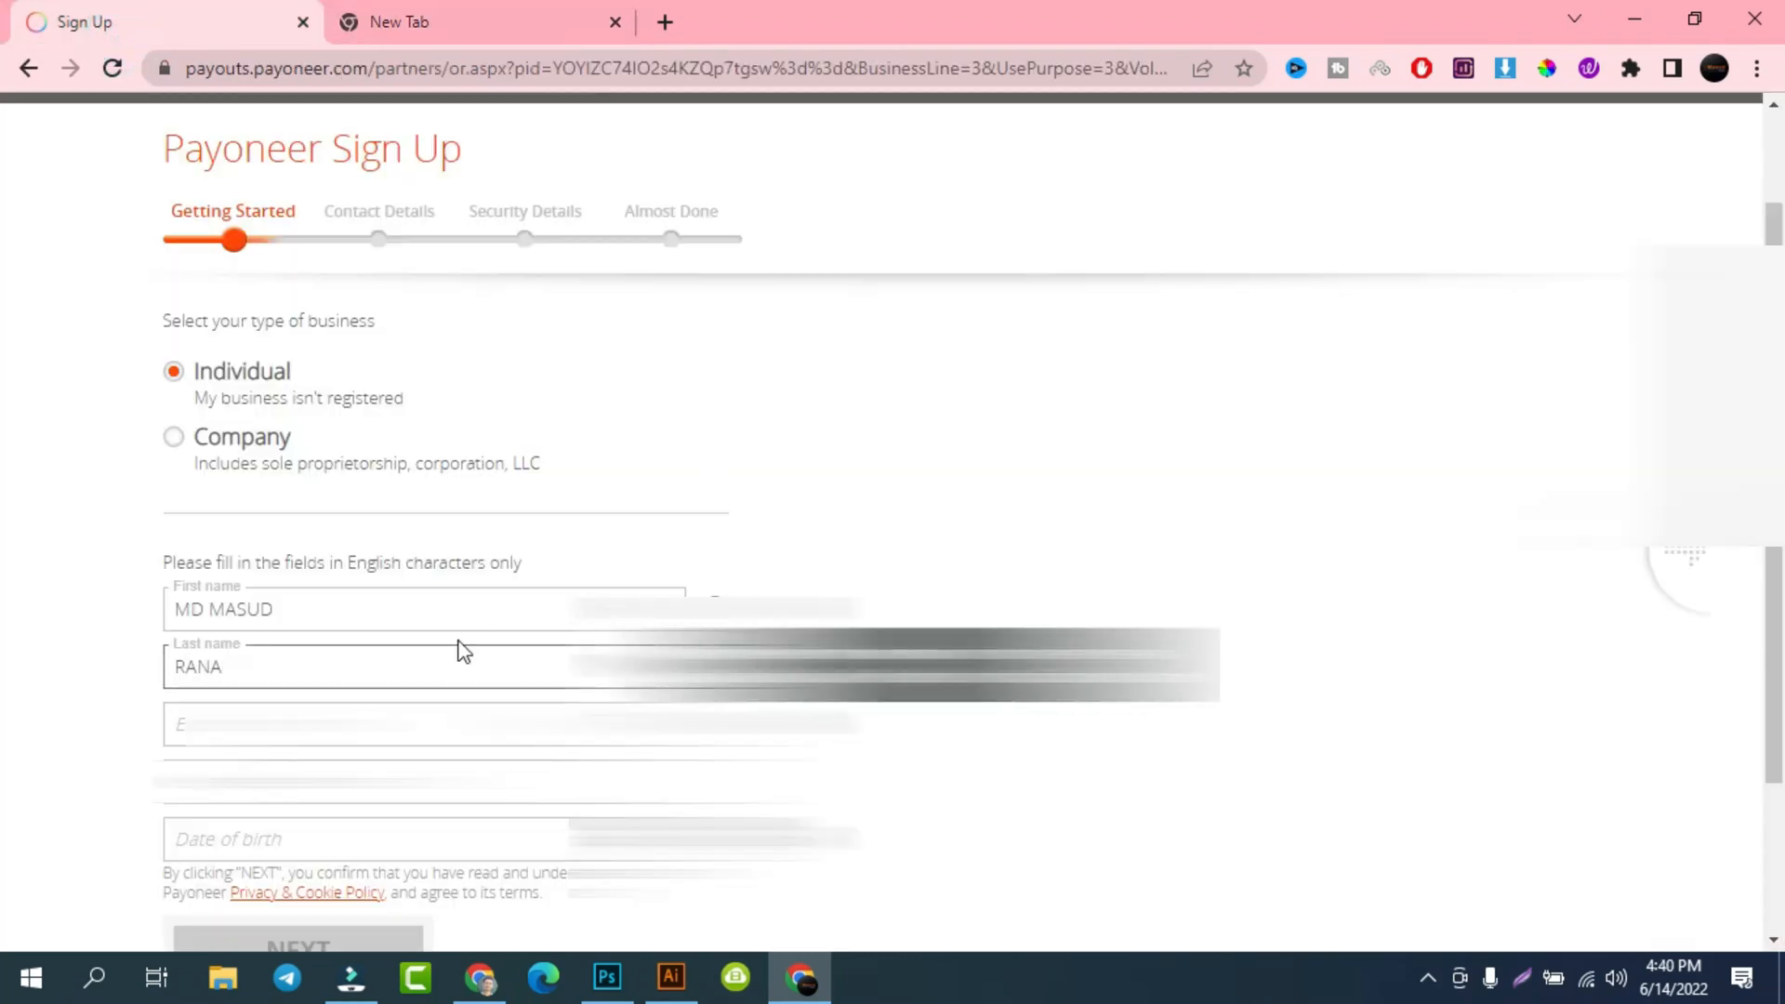
{"action": "left_click", "coordinate": [346, 727]}
{"action": "key", "text": "ctrl+v"}
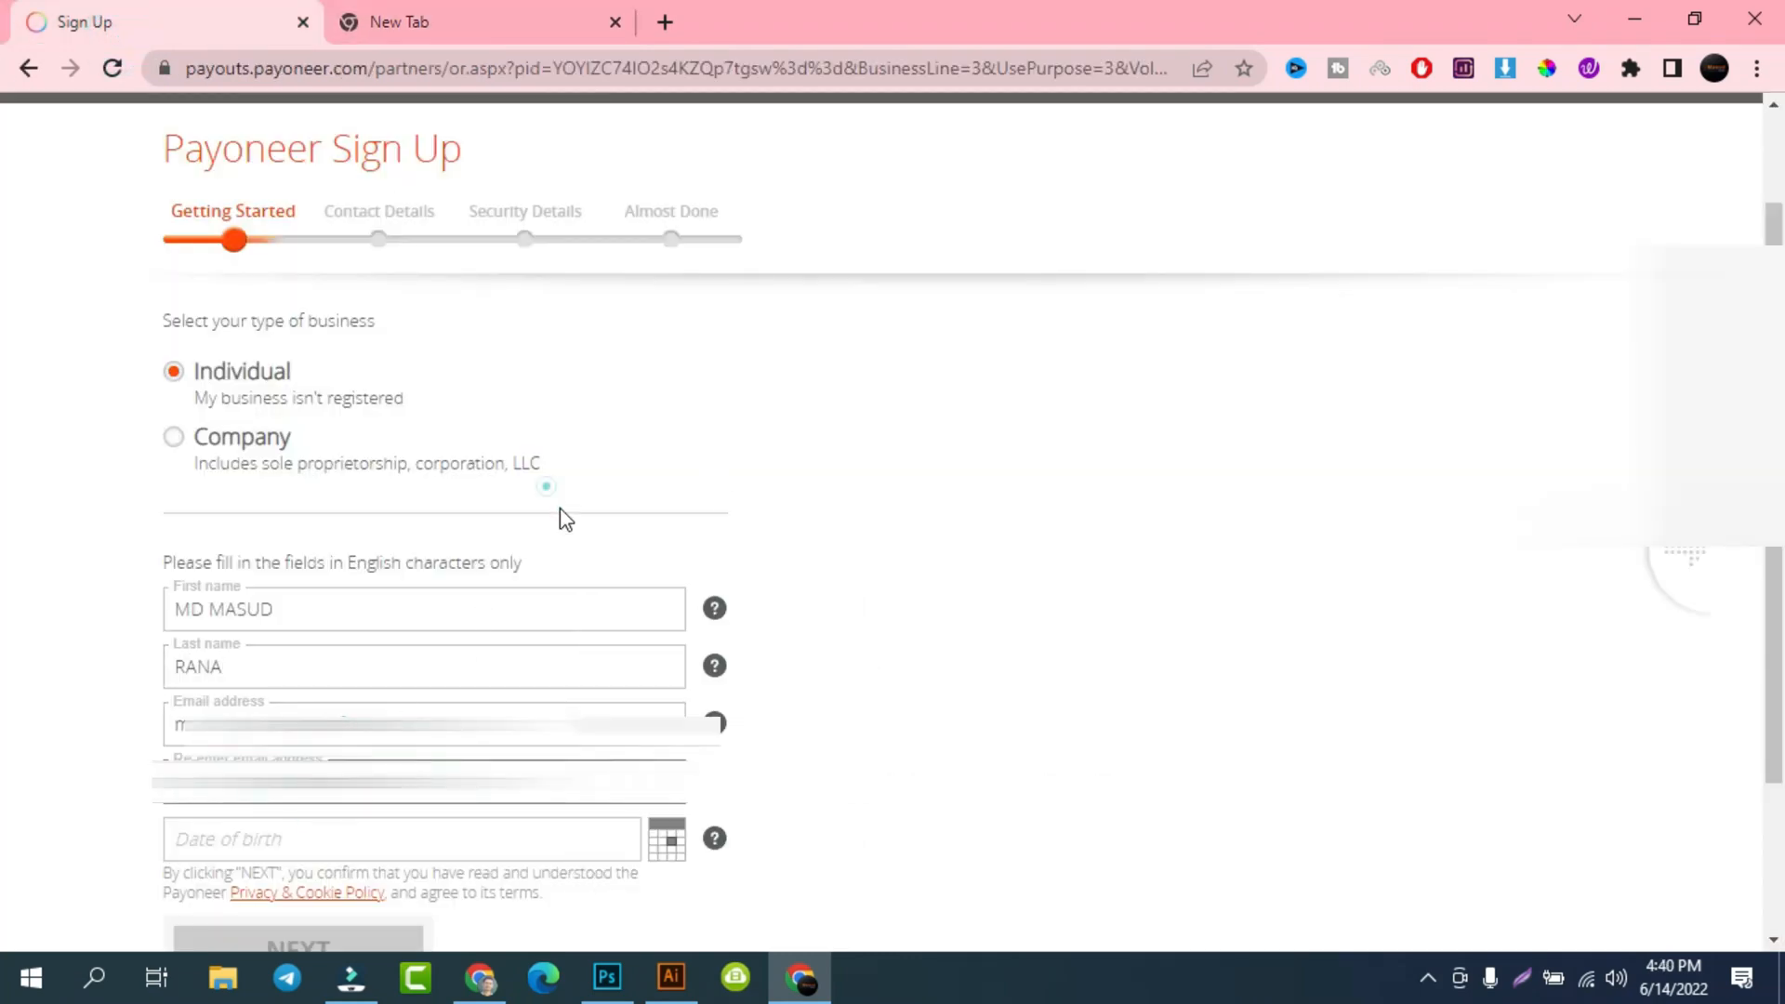
{"action": "scroll", "coordinate": [559, 508], "scroll_direction": "down", "scroll_amount": 2}
{"action": "left_click", "coordinate": [658, 581]}
{"action": "key", "text": "ctrl+v"}
{"action": "left_click", "coordinate": [673, 628]}
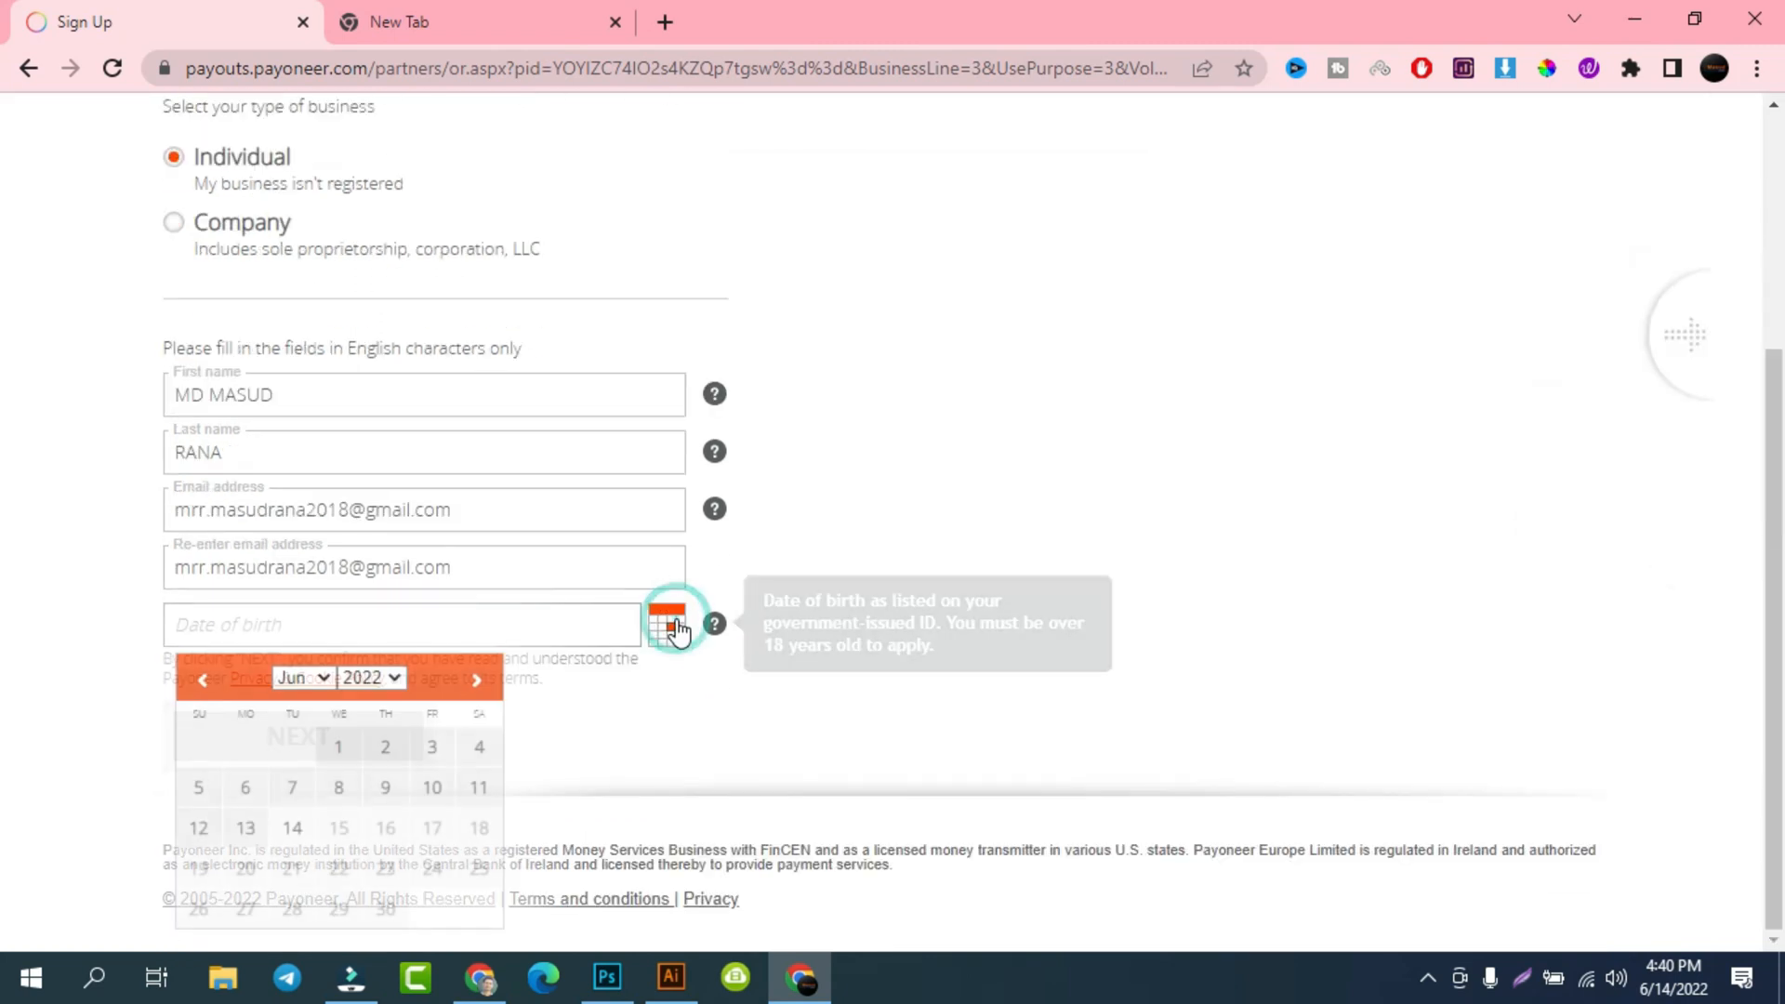
{"action": "left_click", "coordinate": [381, 685]}
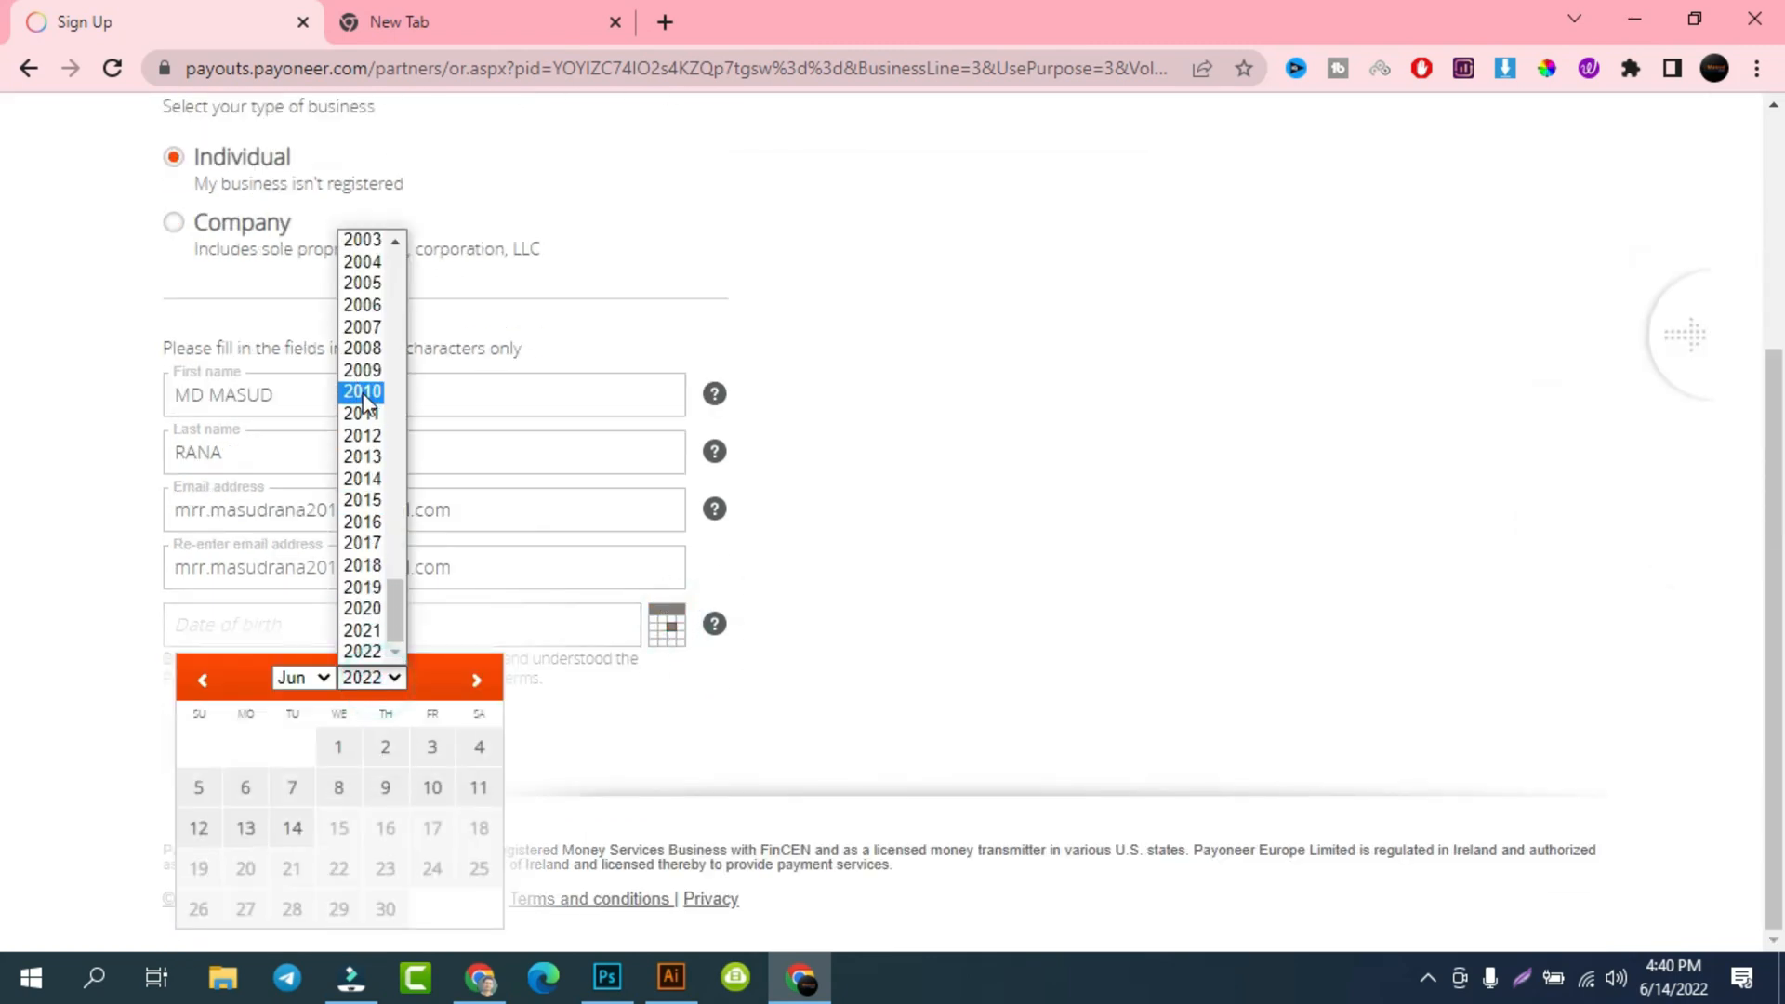
{"action": "scroll", "coordinate": [372, 299], "scroll_direction": "up", "scroll_amount": 6}
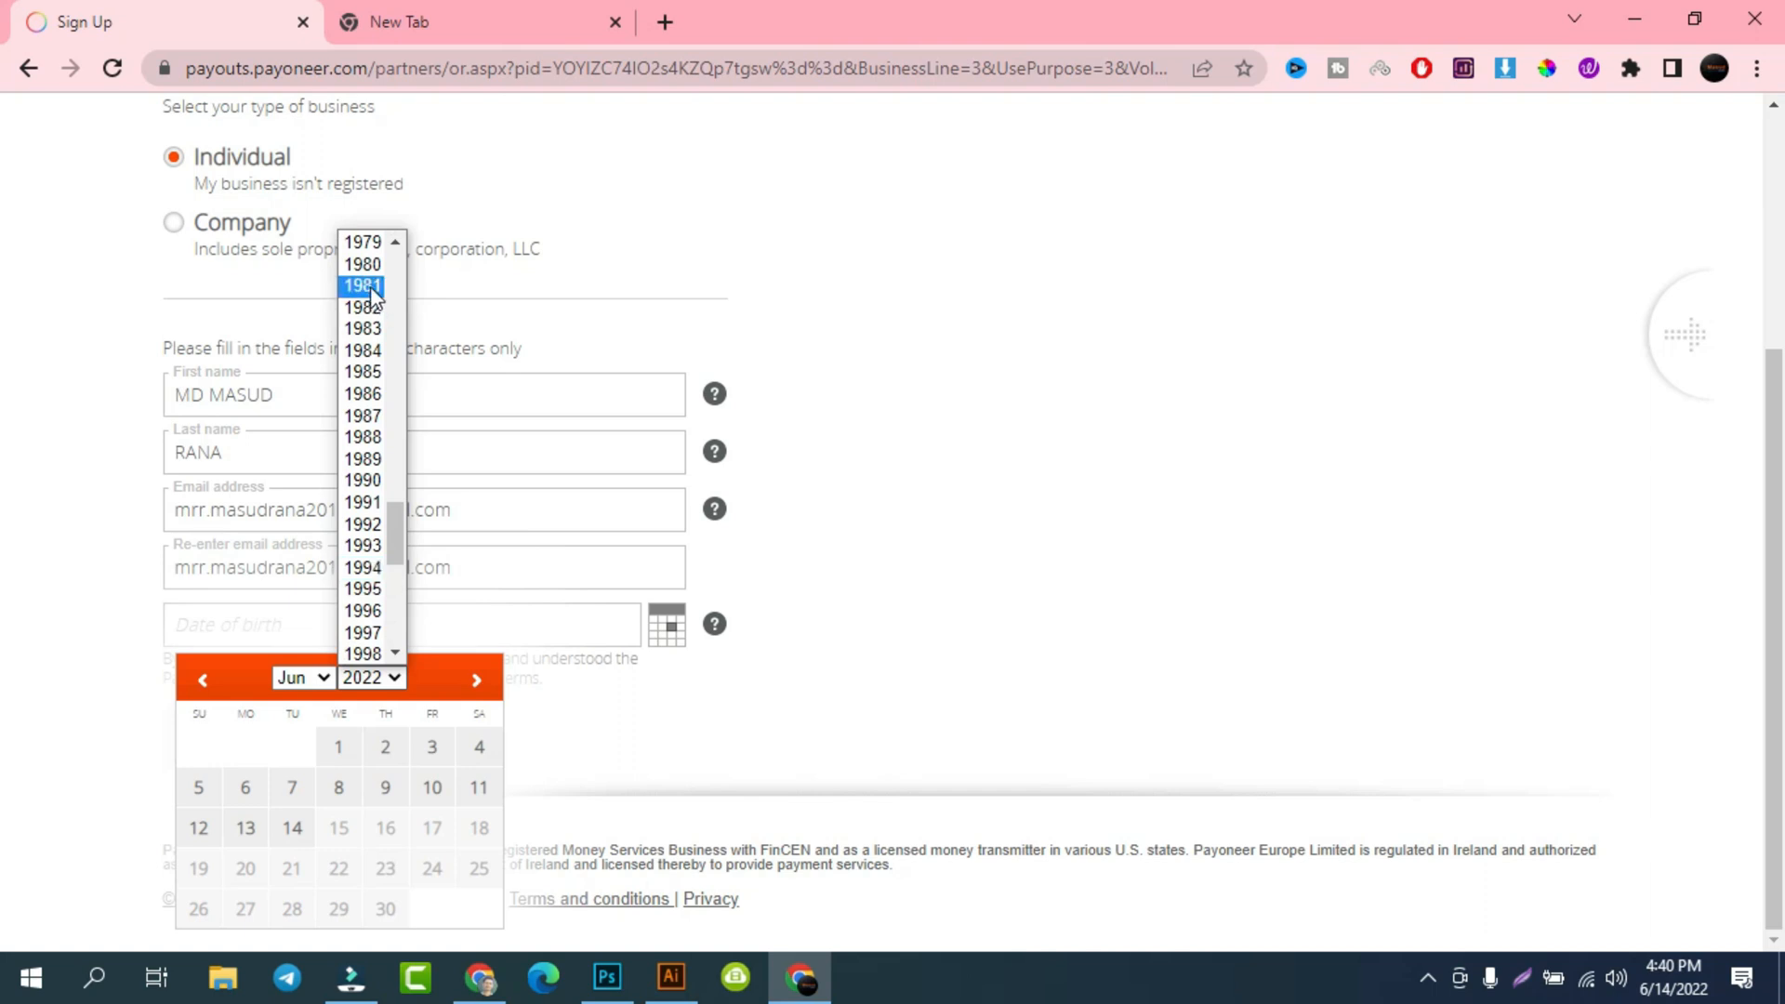
{"action": "left_click", "coordinate": [361, 262]}
{"action": "left_click", "coordinate": [198, 748]}
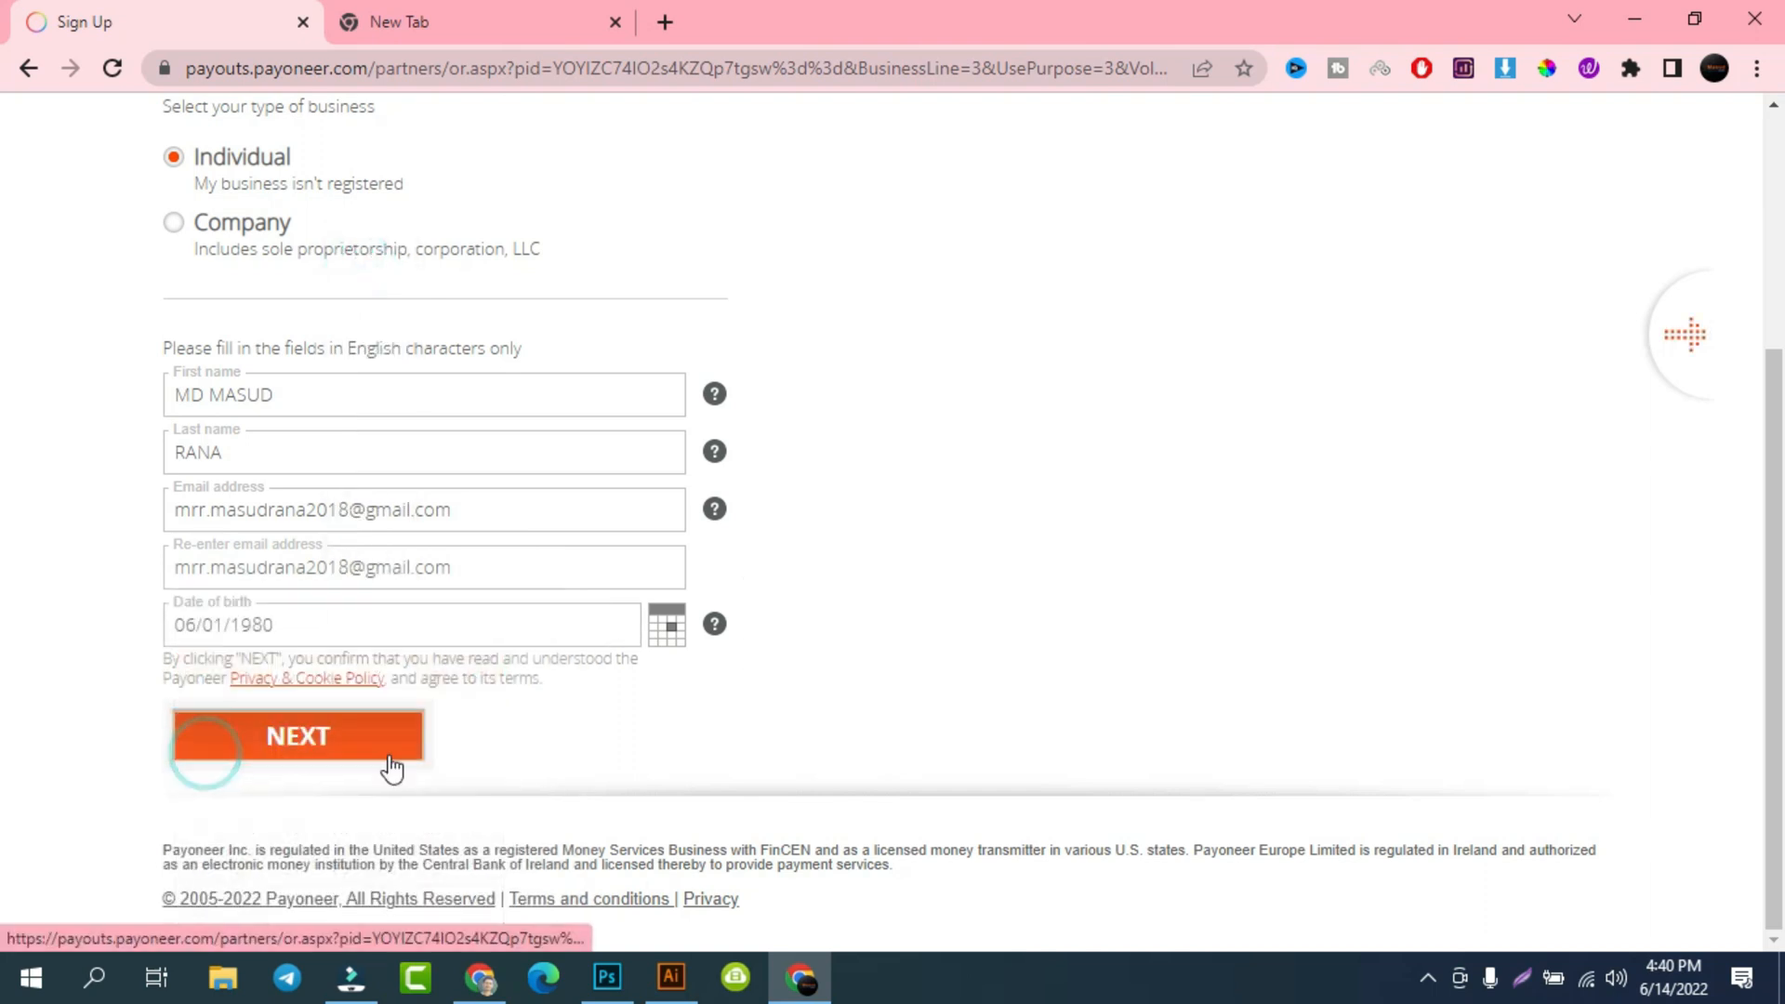
{"action": "left_click", "coordinate": [535, 751]}
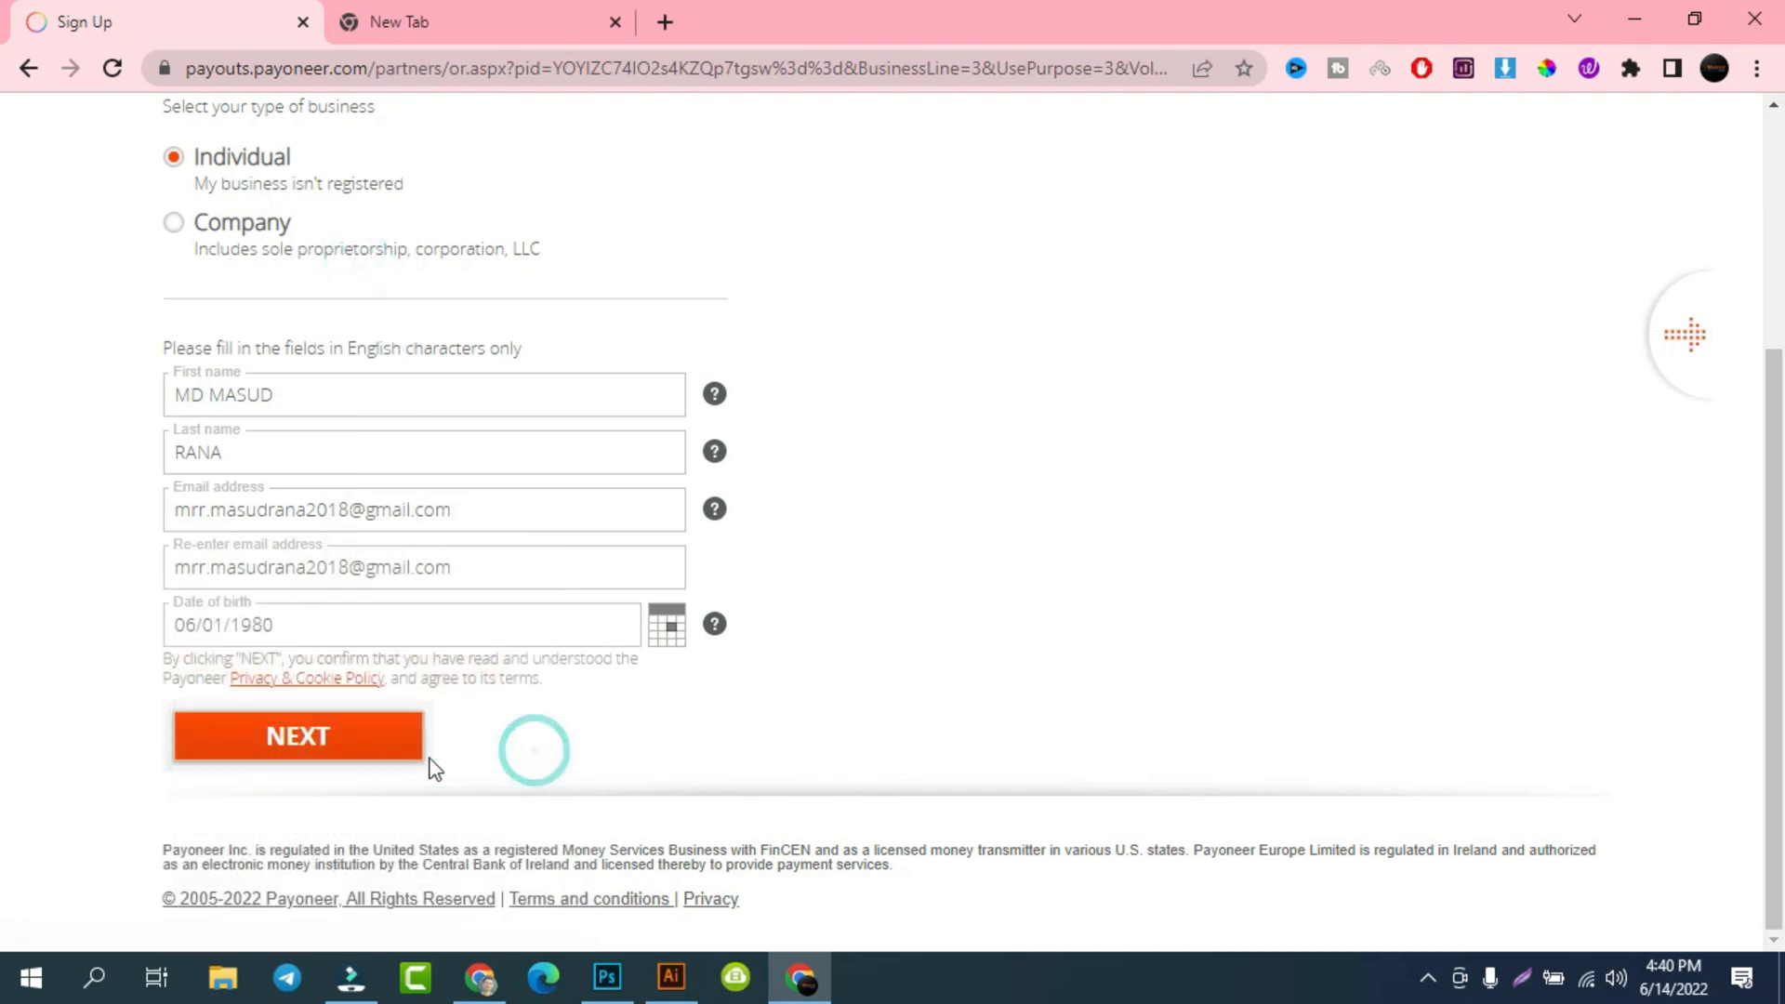
Submit Getting Started and fill in the street, city and postal code
{"action": "left_click", "coordinate": [360, 741]}
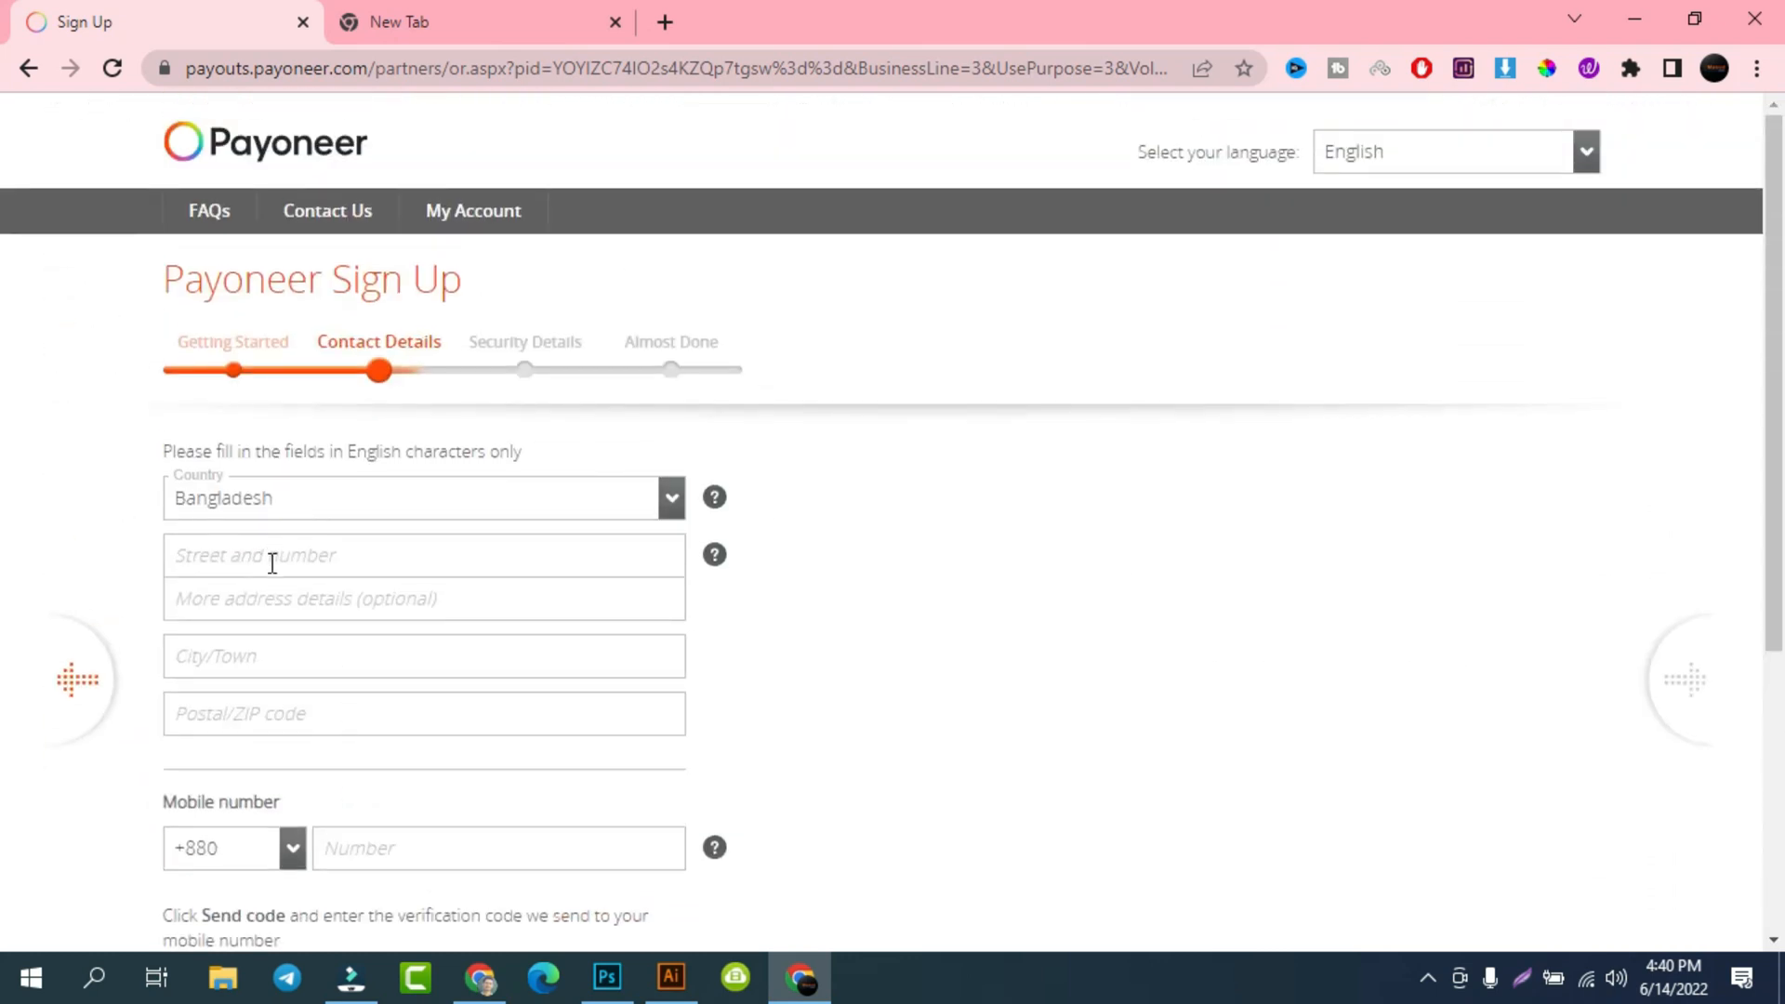
{"action": "left_click", "coordinate": [272, 564]}
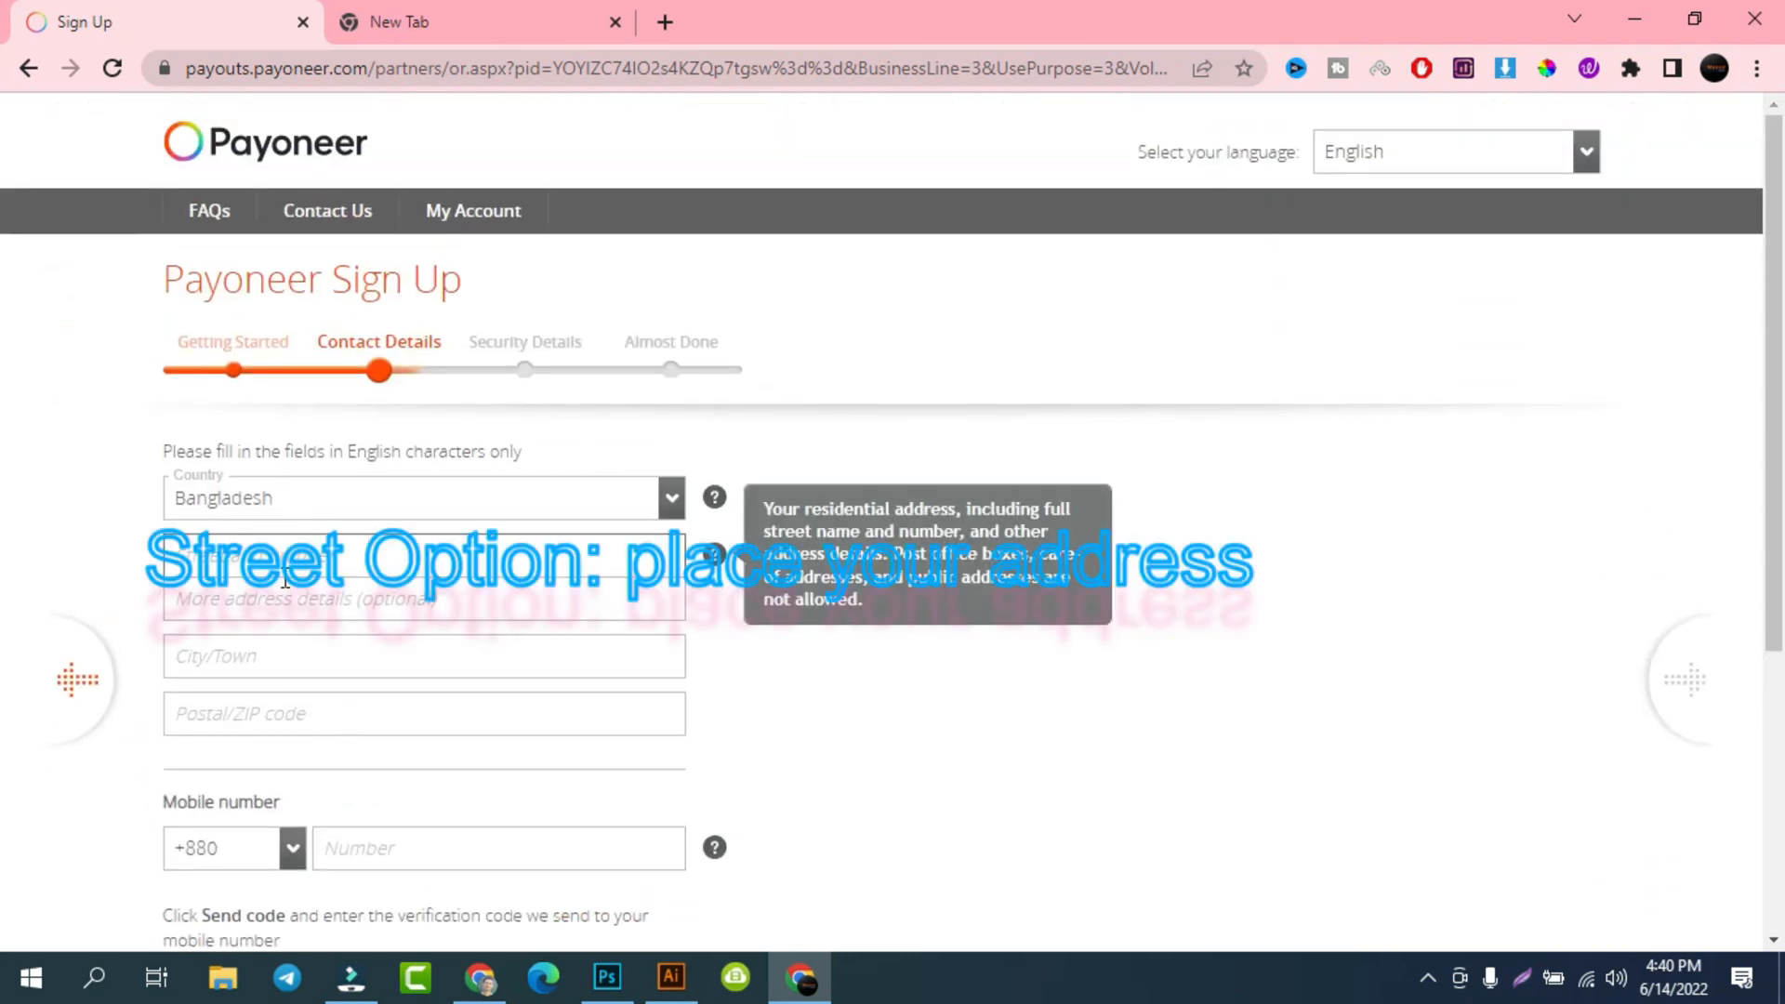
{"action": "left_click", "coordinate": [318, 600]}
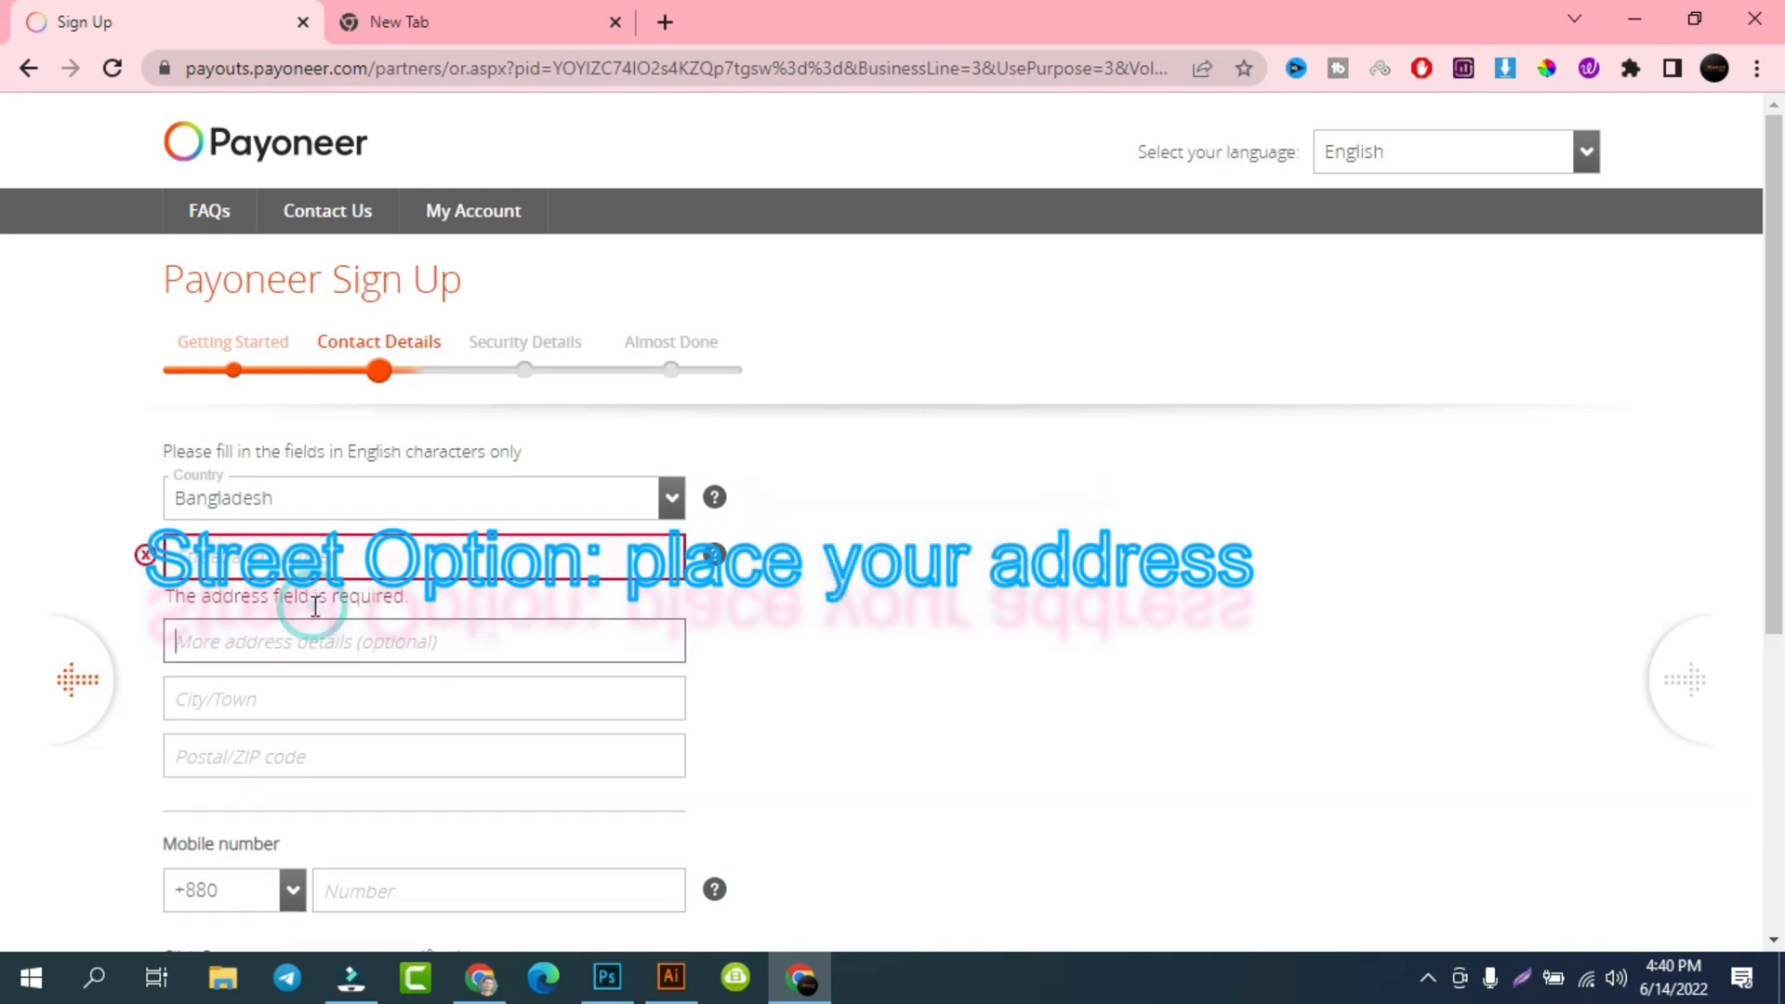
{"action": "left_click", "coordinate": [321, 702]}
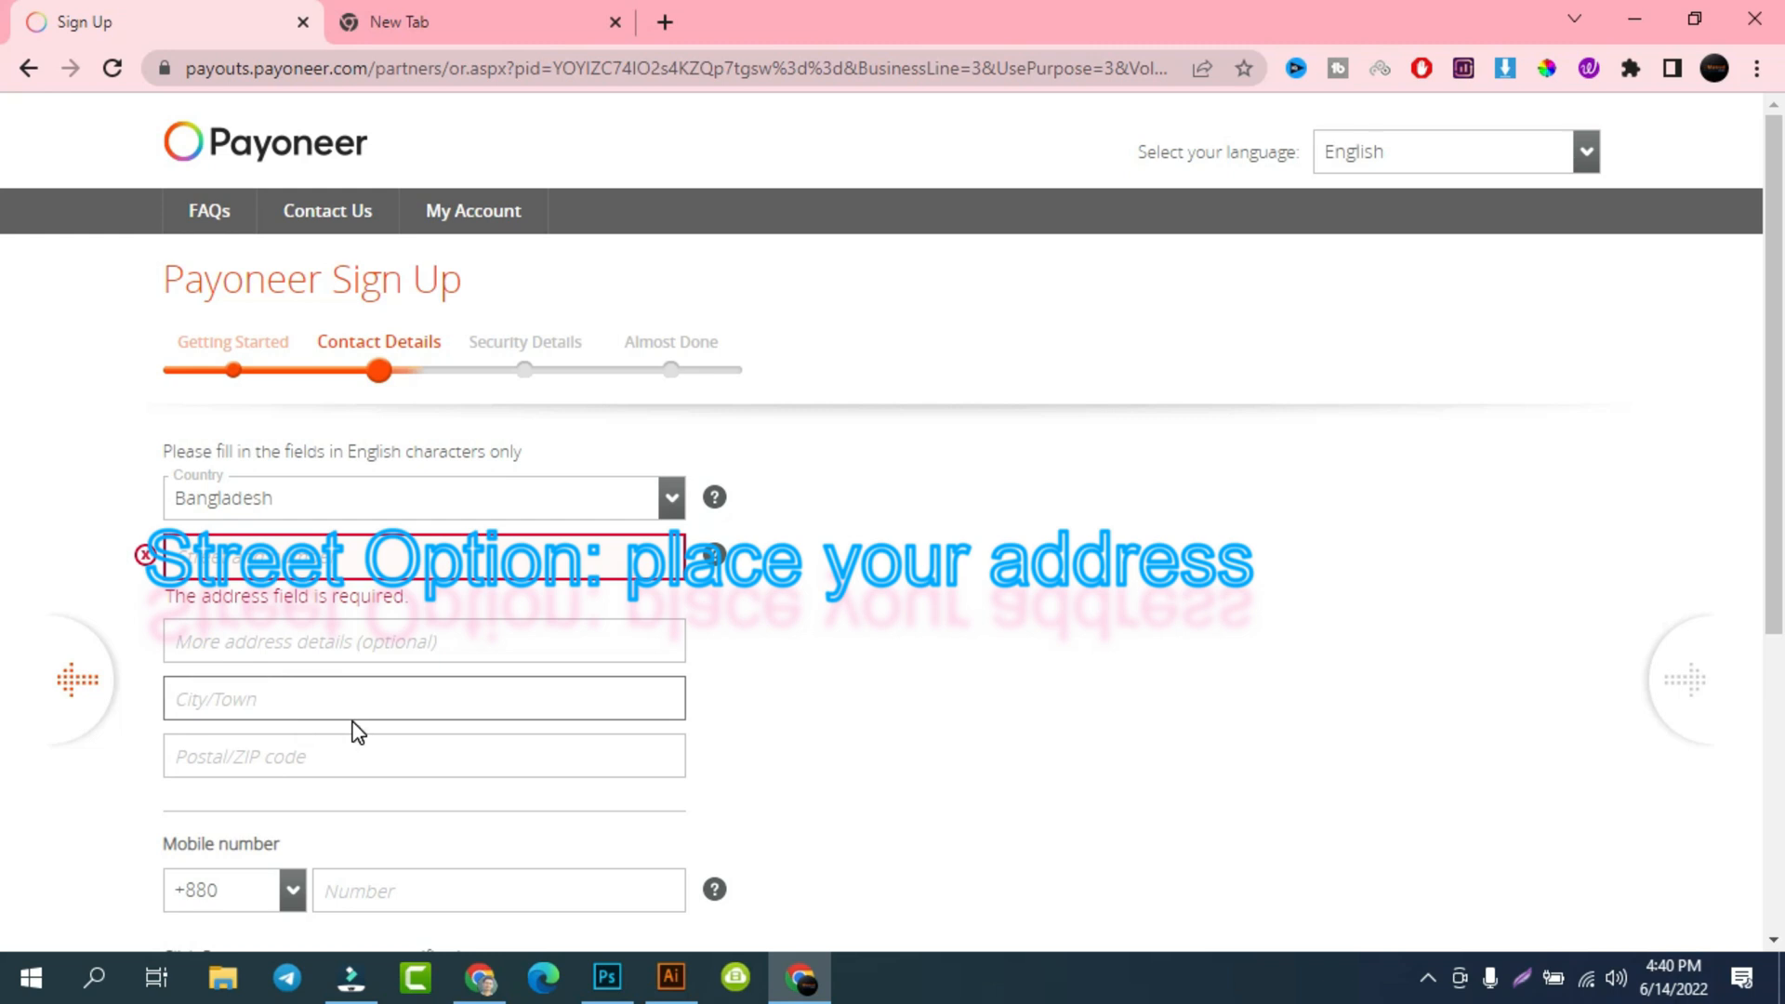
{"action": "type", "text": "DHAKA"}
{"action": "left_click", "coordinate": [469, 613]}
{"action": "left_click", "coordinate": [466, 553]}
{"action": "type", "text": "72"}
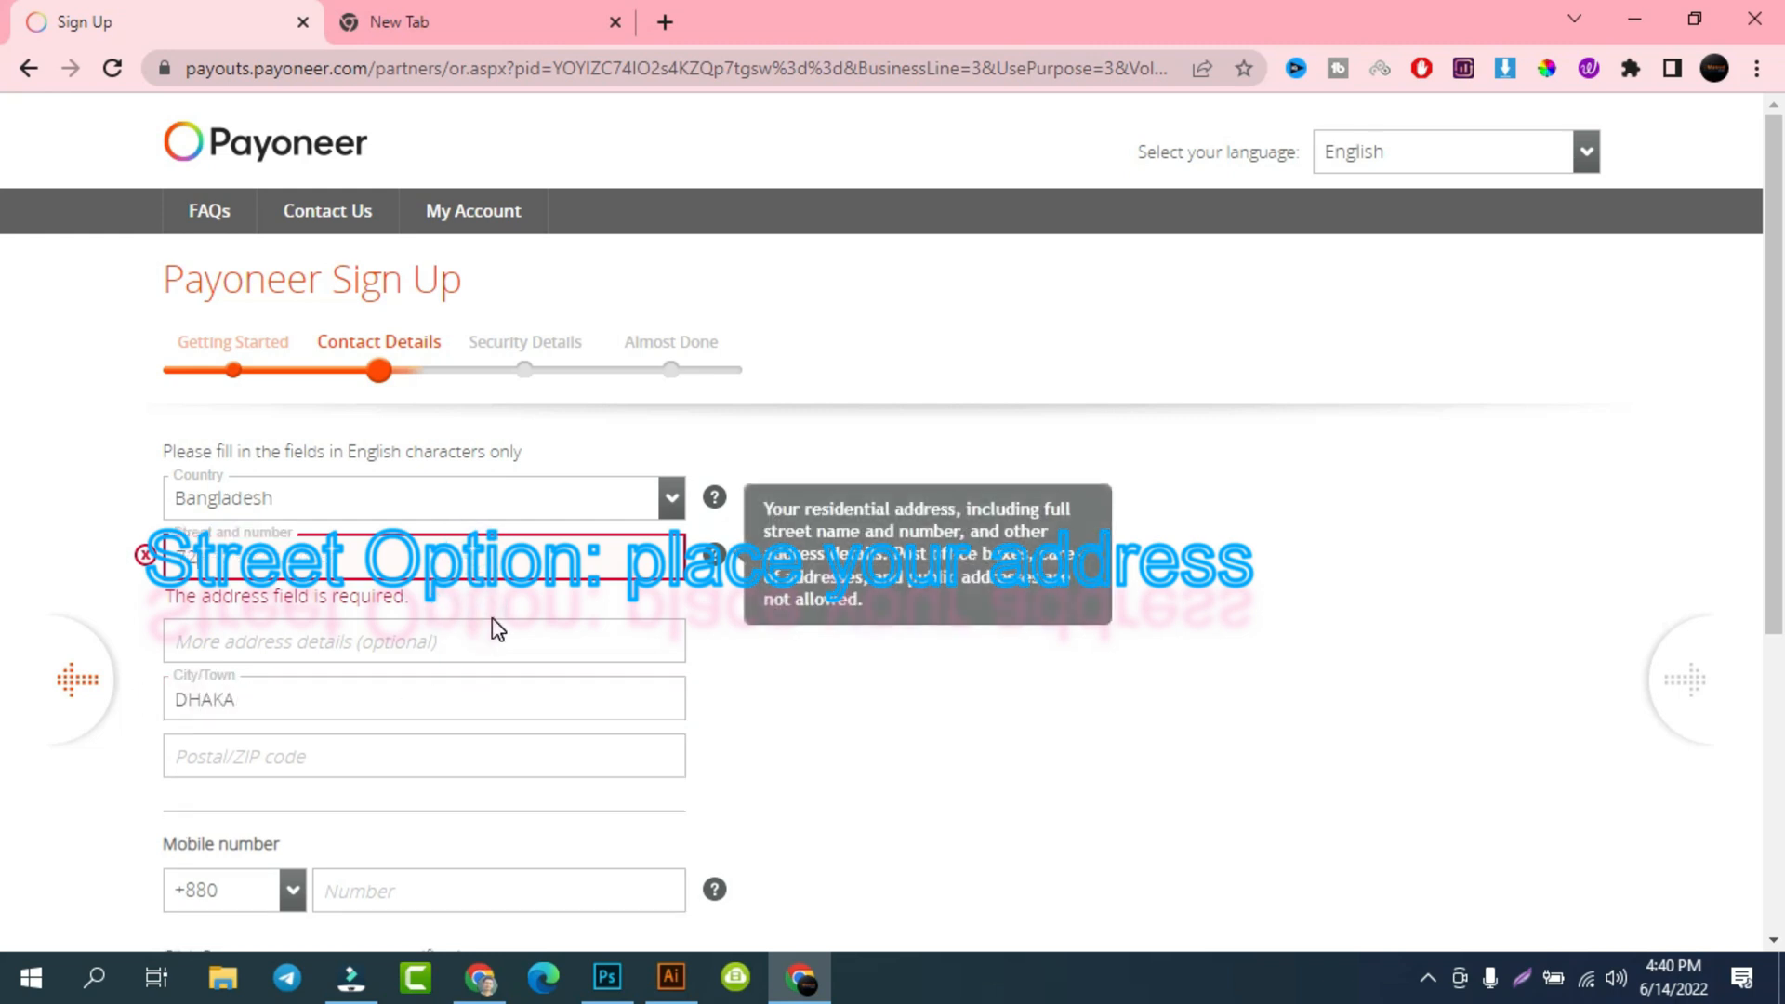
{"action": "type", "text": "10"}
{"action": "scroll", "coordinate": [1059, 737], "scroll_direction": "down", "scroll_amount": 2}
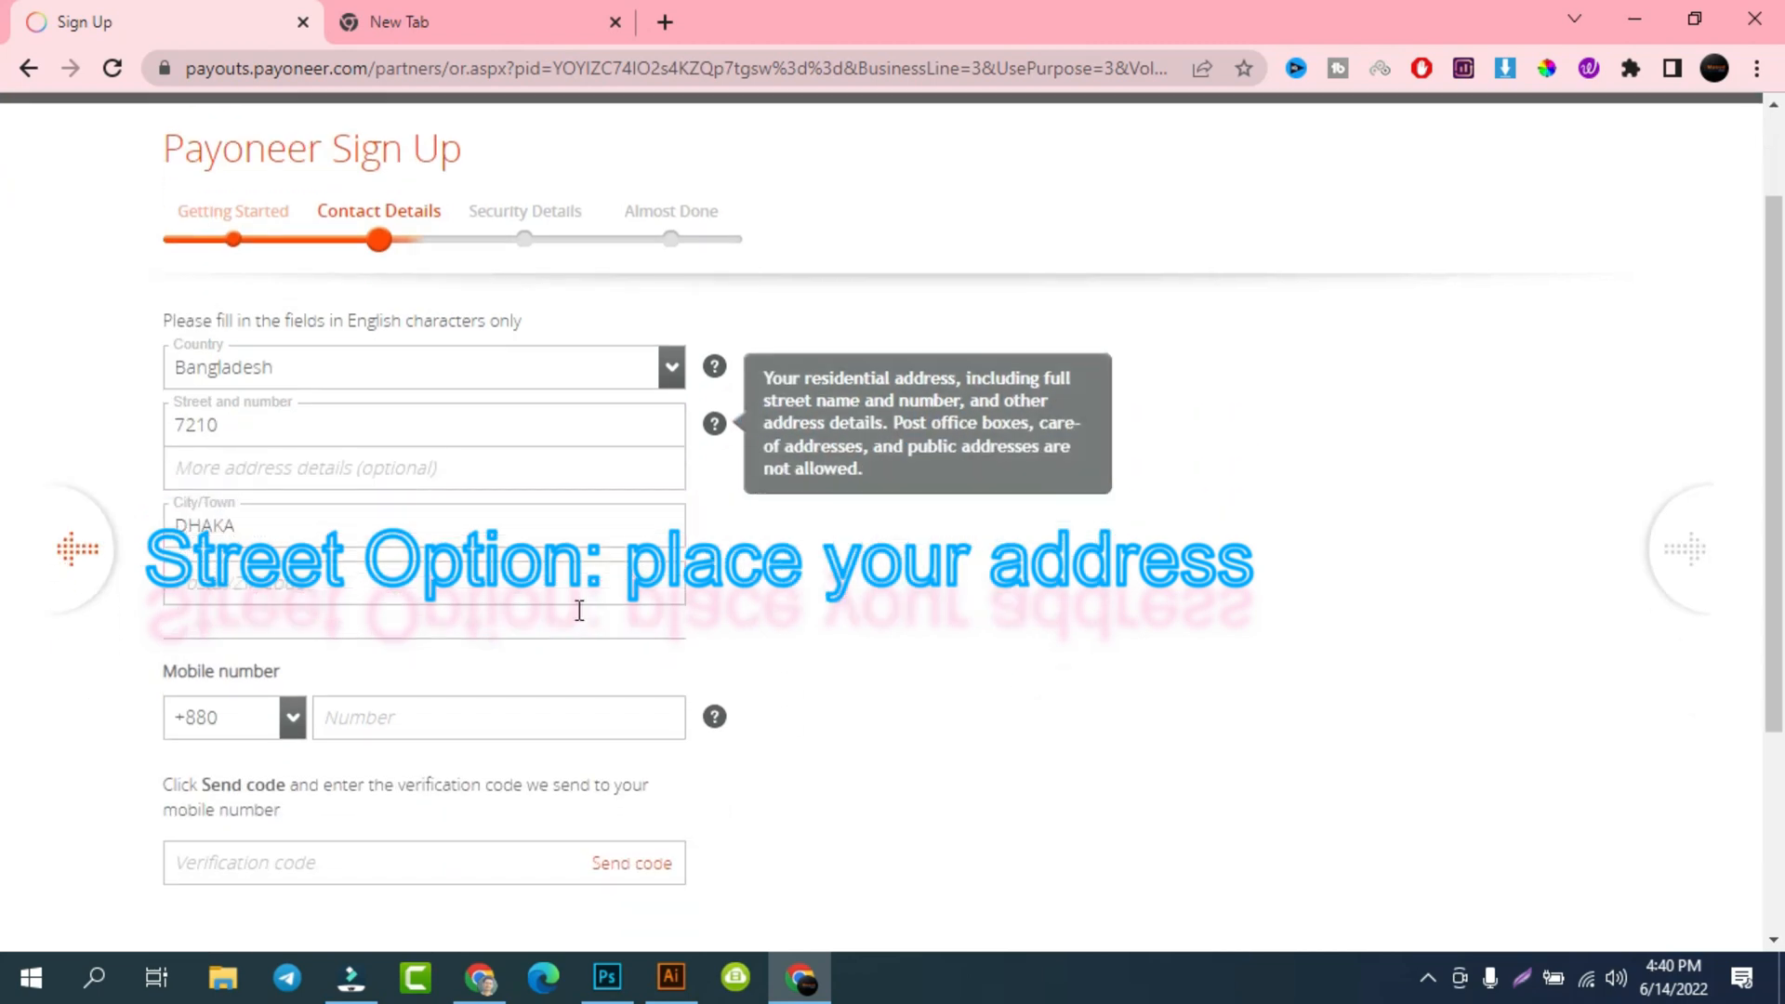
{"action": "left_click", "coordinate": [286, 585]}
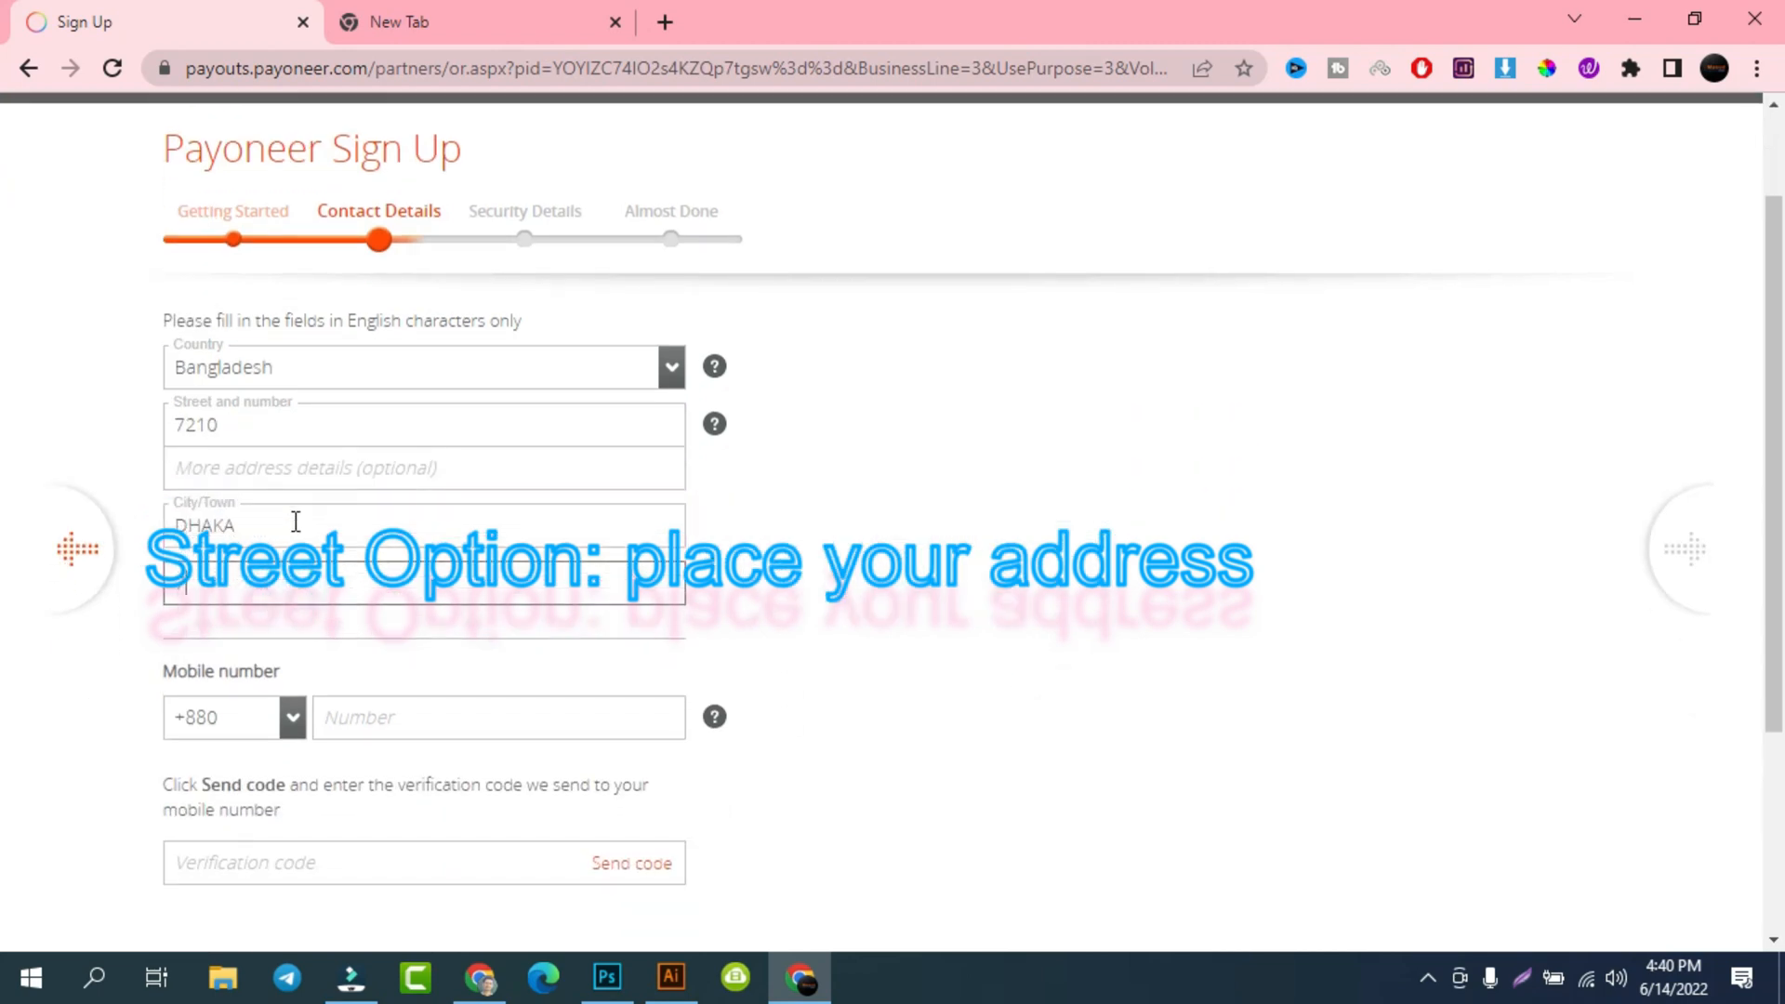
{"action": "type", "text": "7210"}
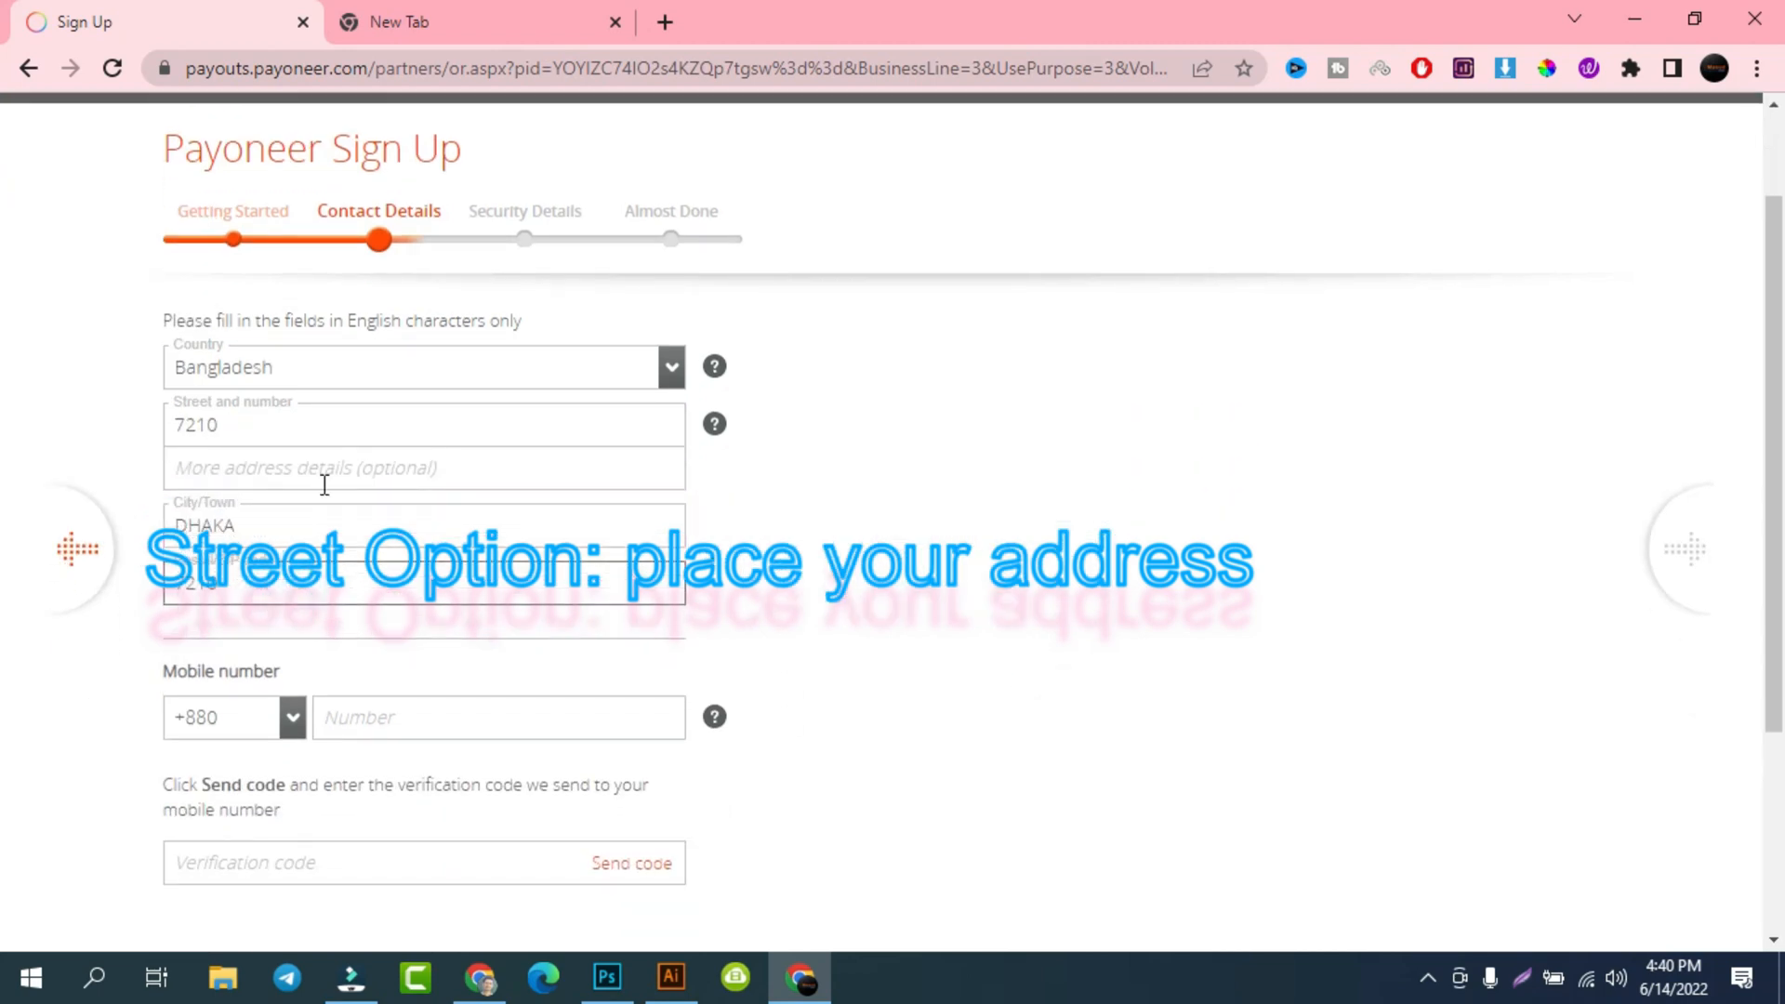
Enter the mobile number, verify it with the SMS code, and submit contact details
{"action": "left_click", "coordinate": [628, 718]}
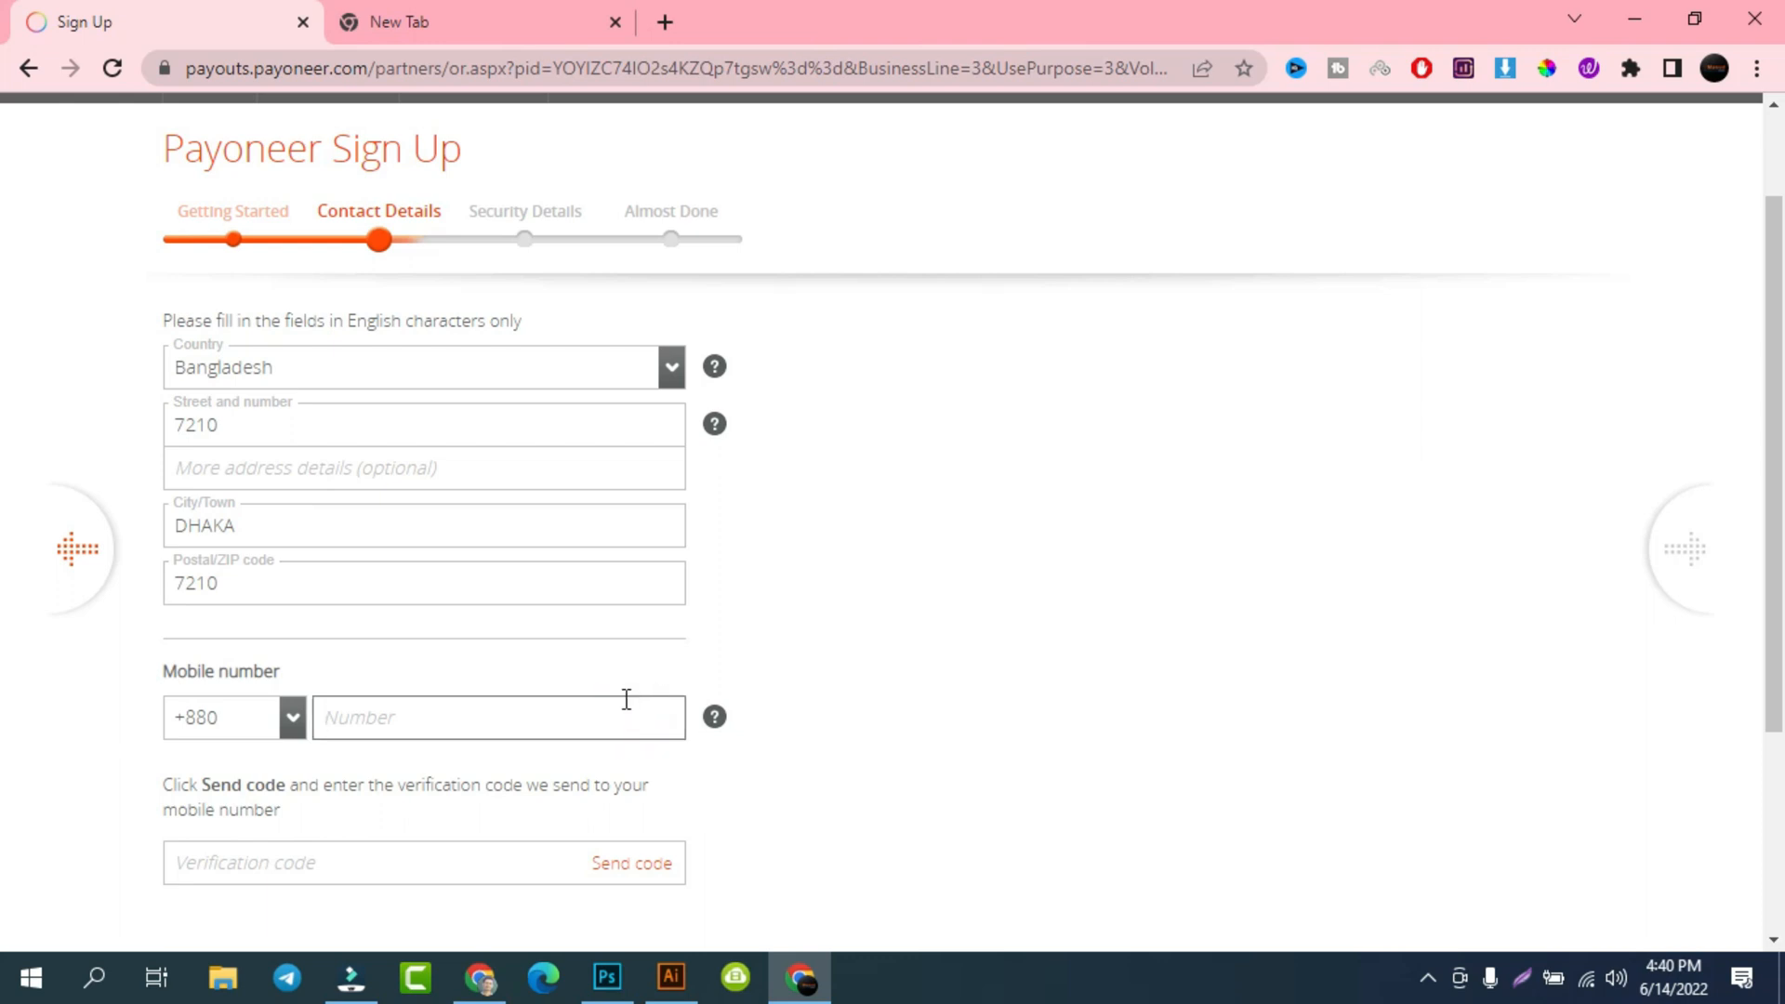
{"action": "scroll", "coordinate": [617, 844], "scroll_direction": "down", "scroll_amount": 3}
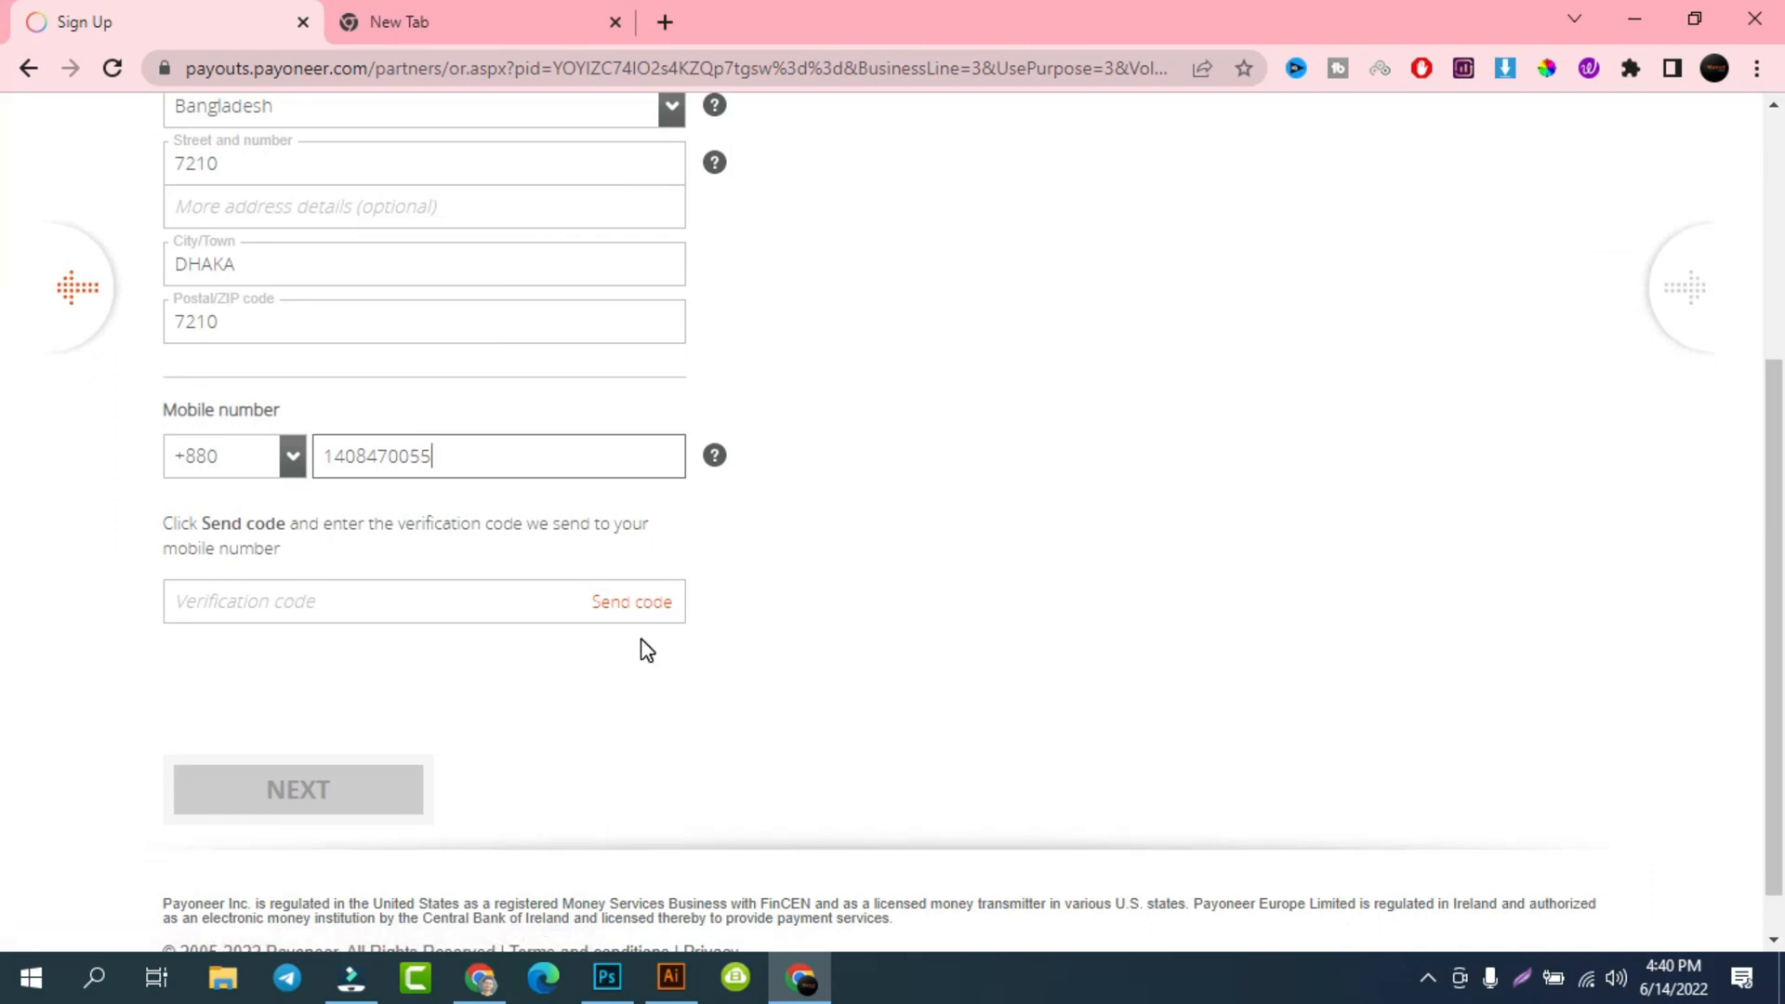
{"action": "left_click", "coordinate": [646, 620]}
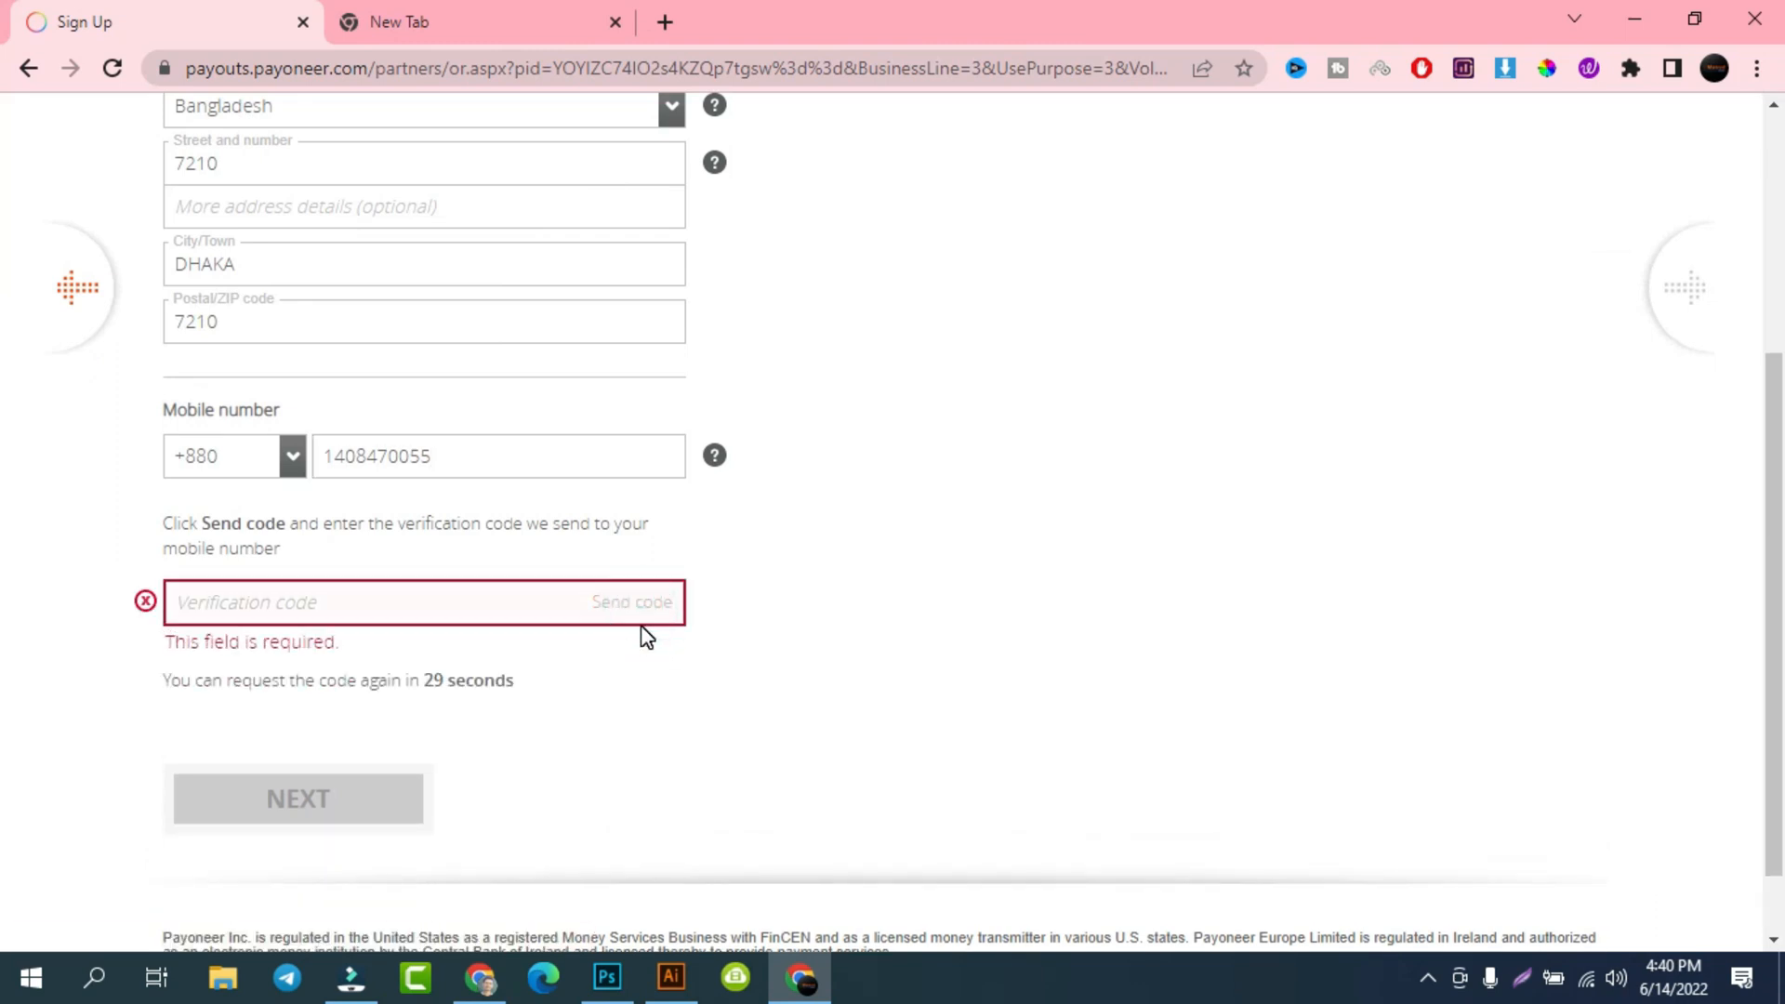
{"action": "left_click", "coordinate": [325, 455]}
{"action": "type", "text": "0"}
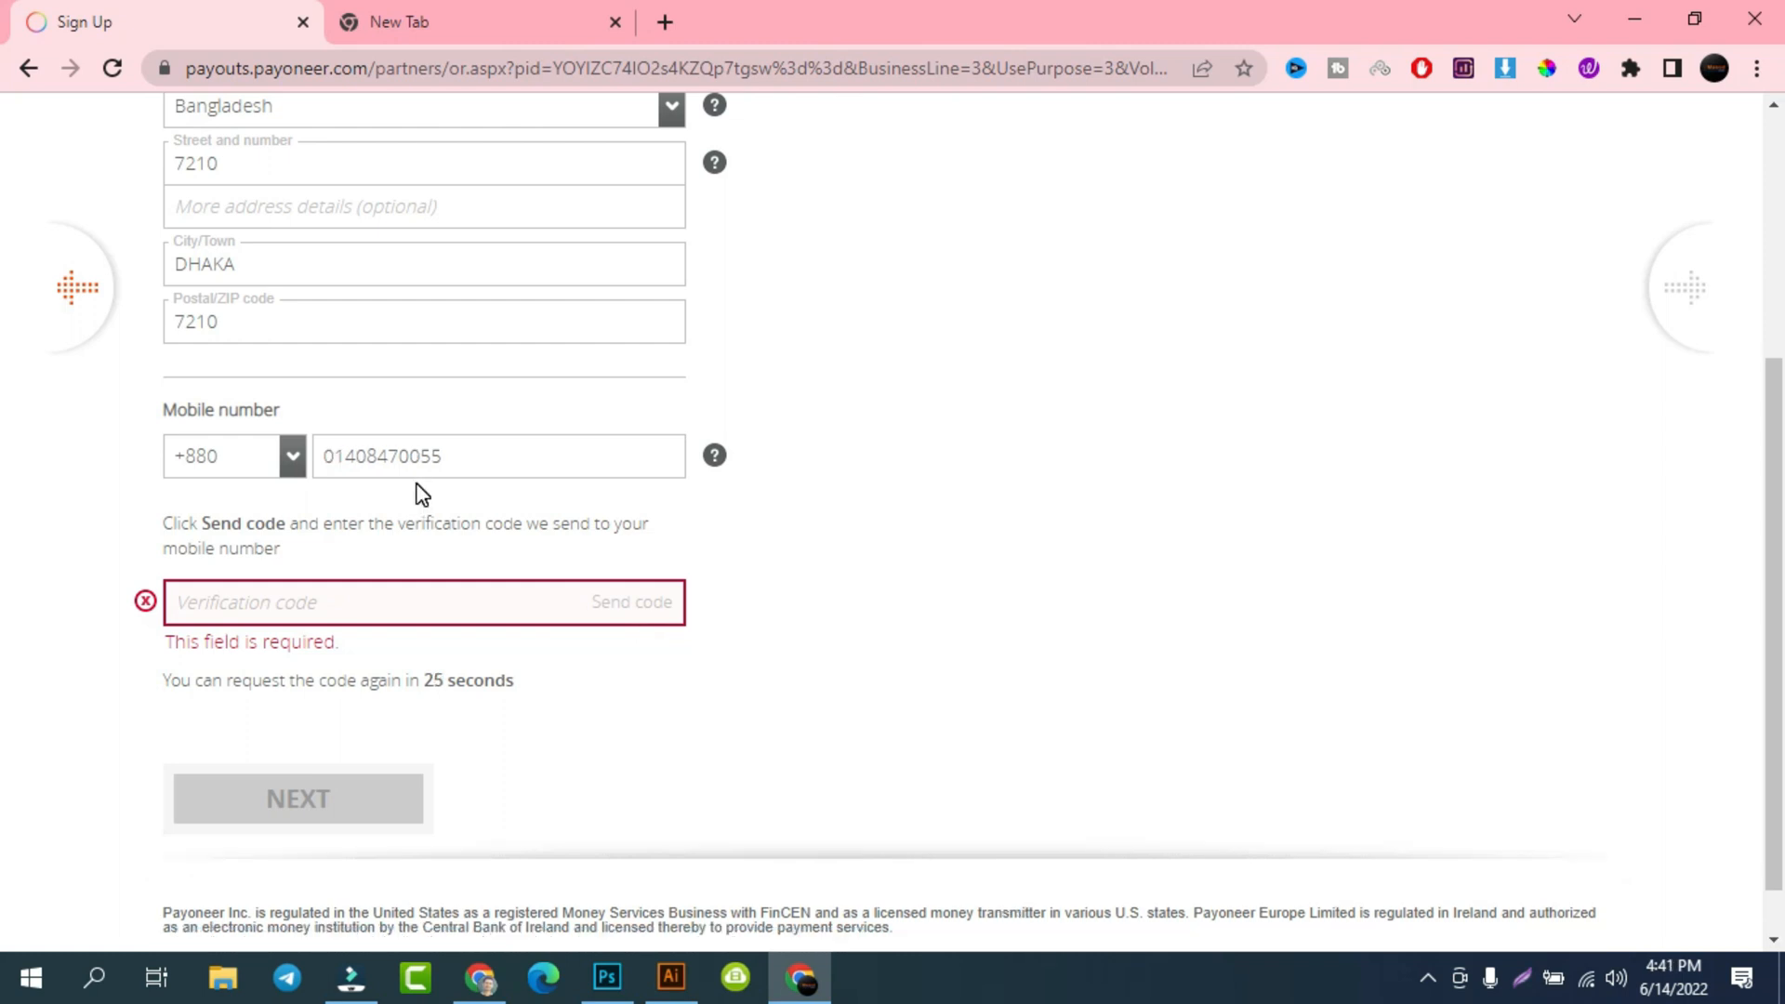
{"action": "left_click", "coordinate": [362, 601]}
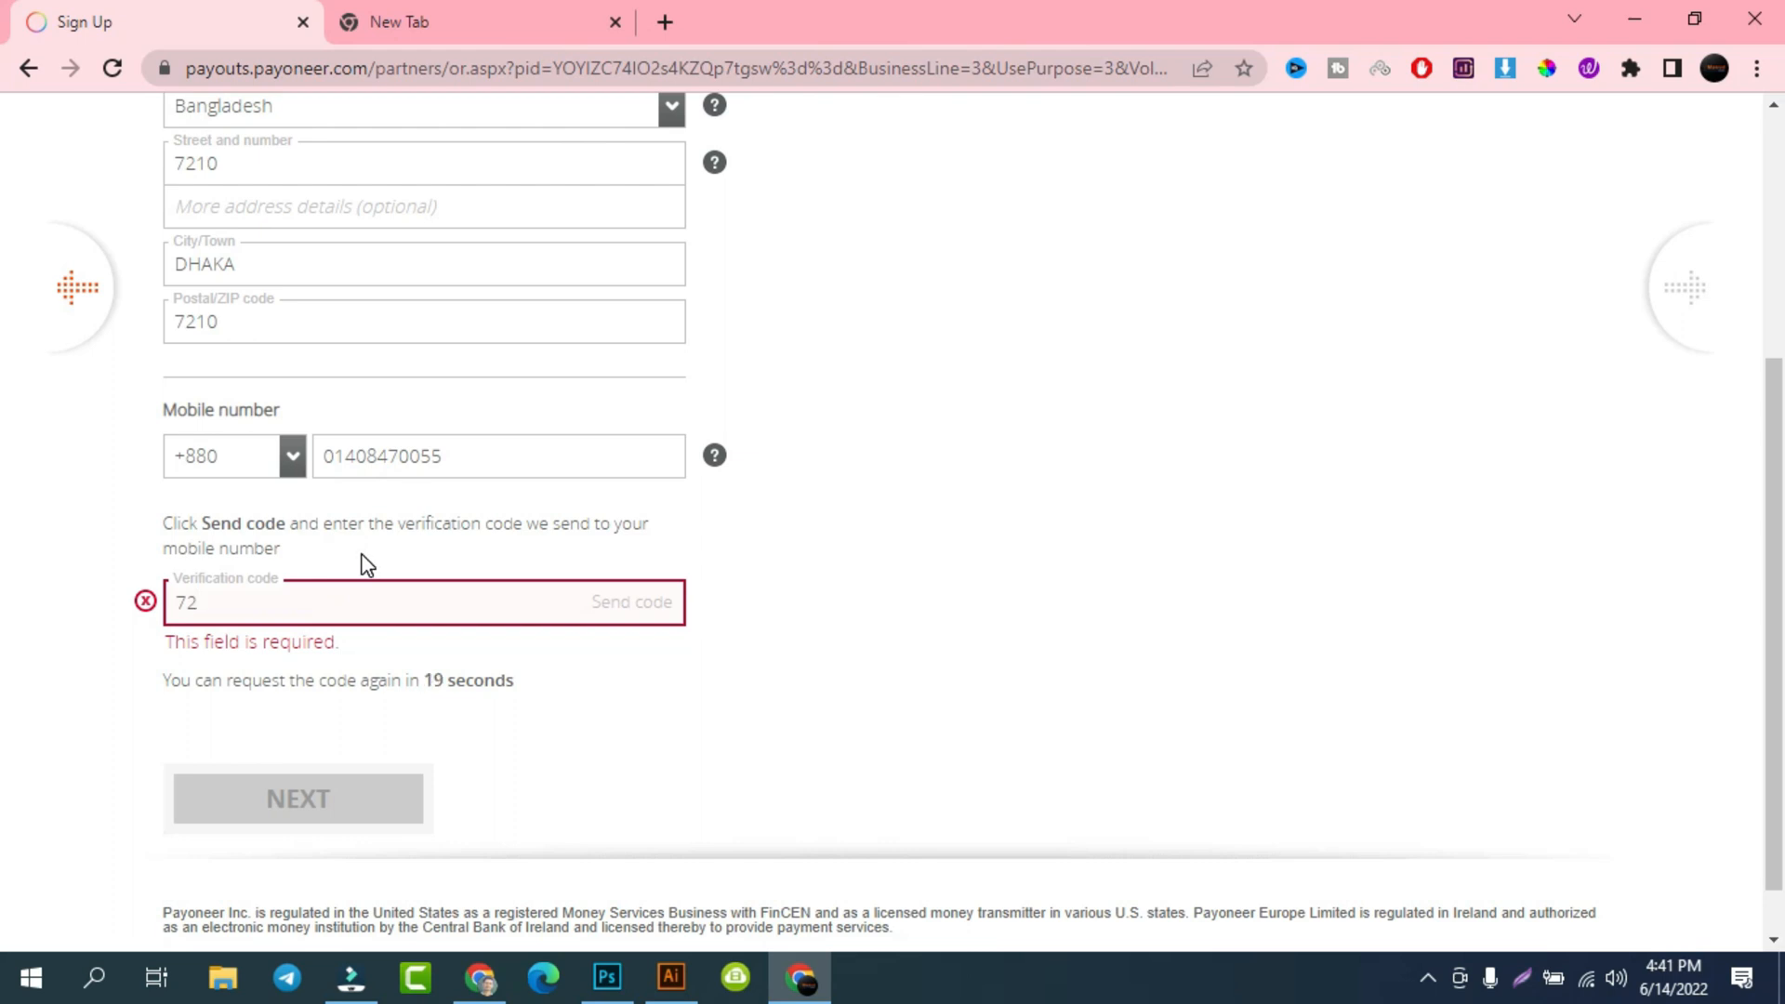
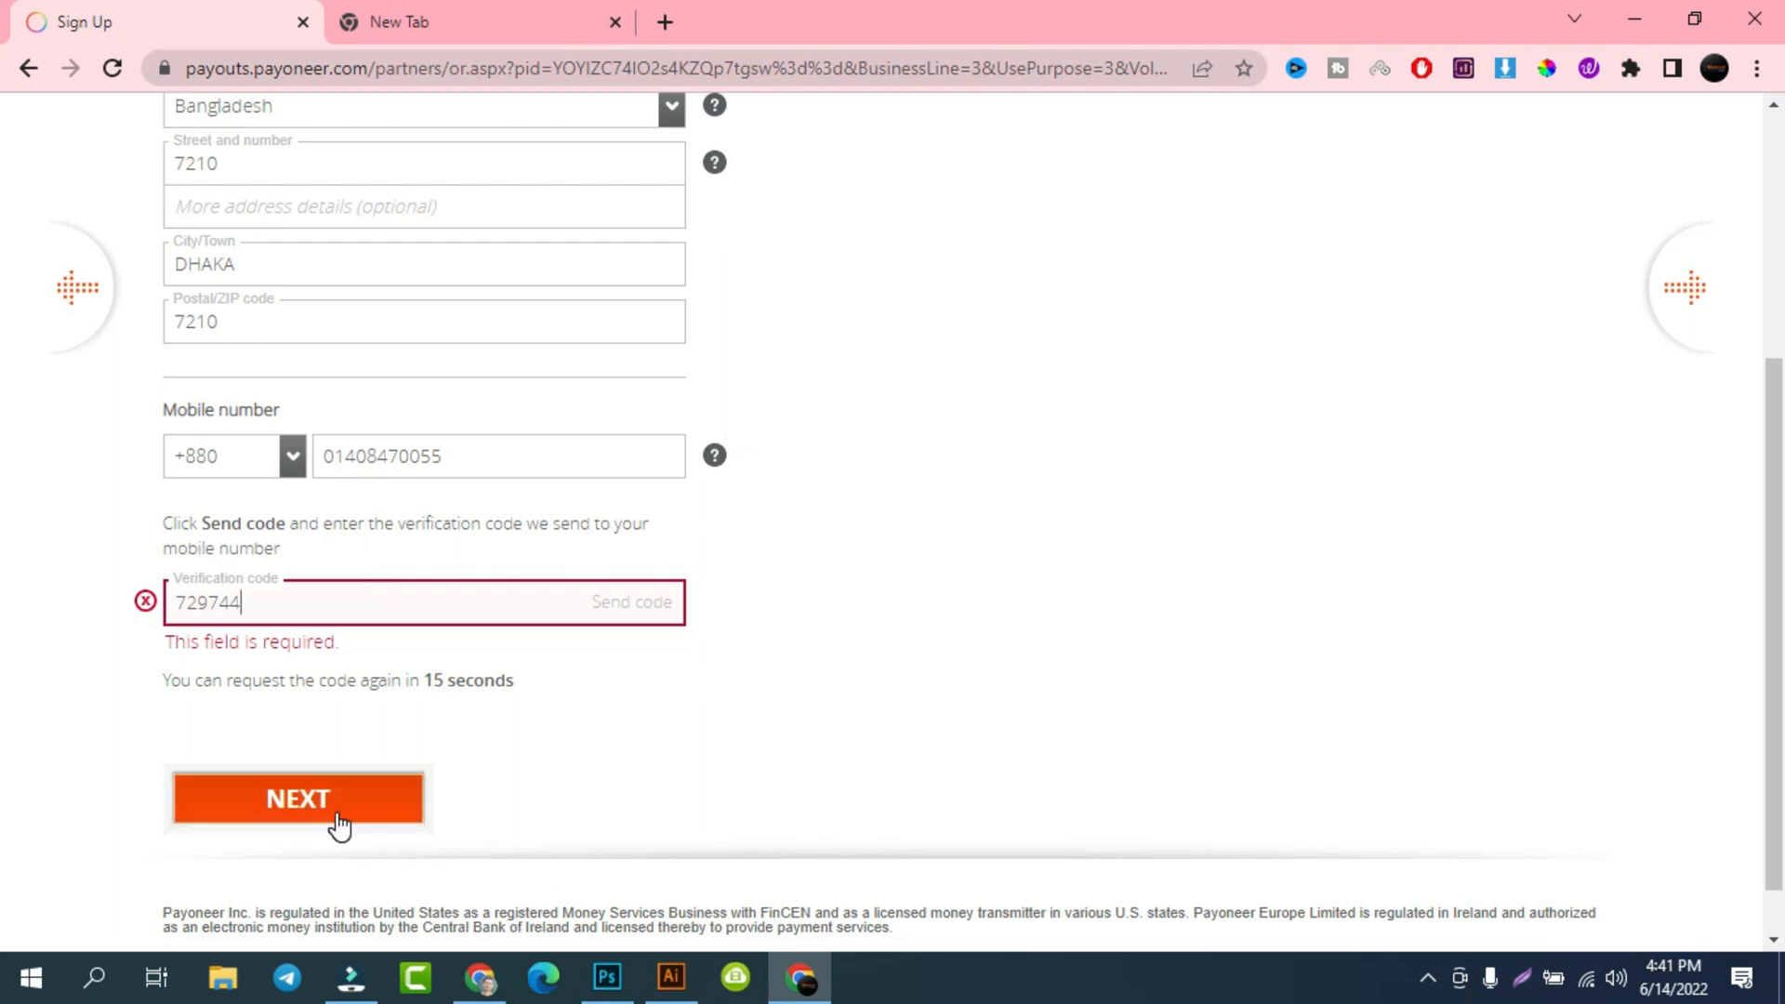
{"action": "left_click", "coordinate": [311, 762]}
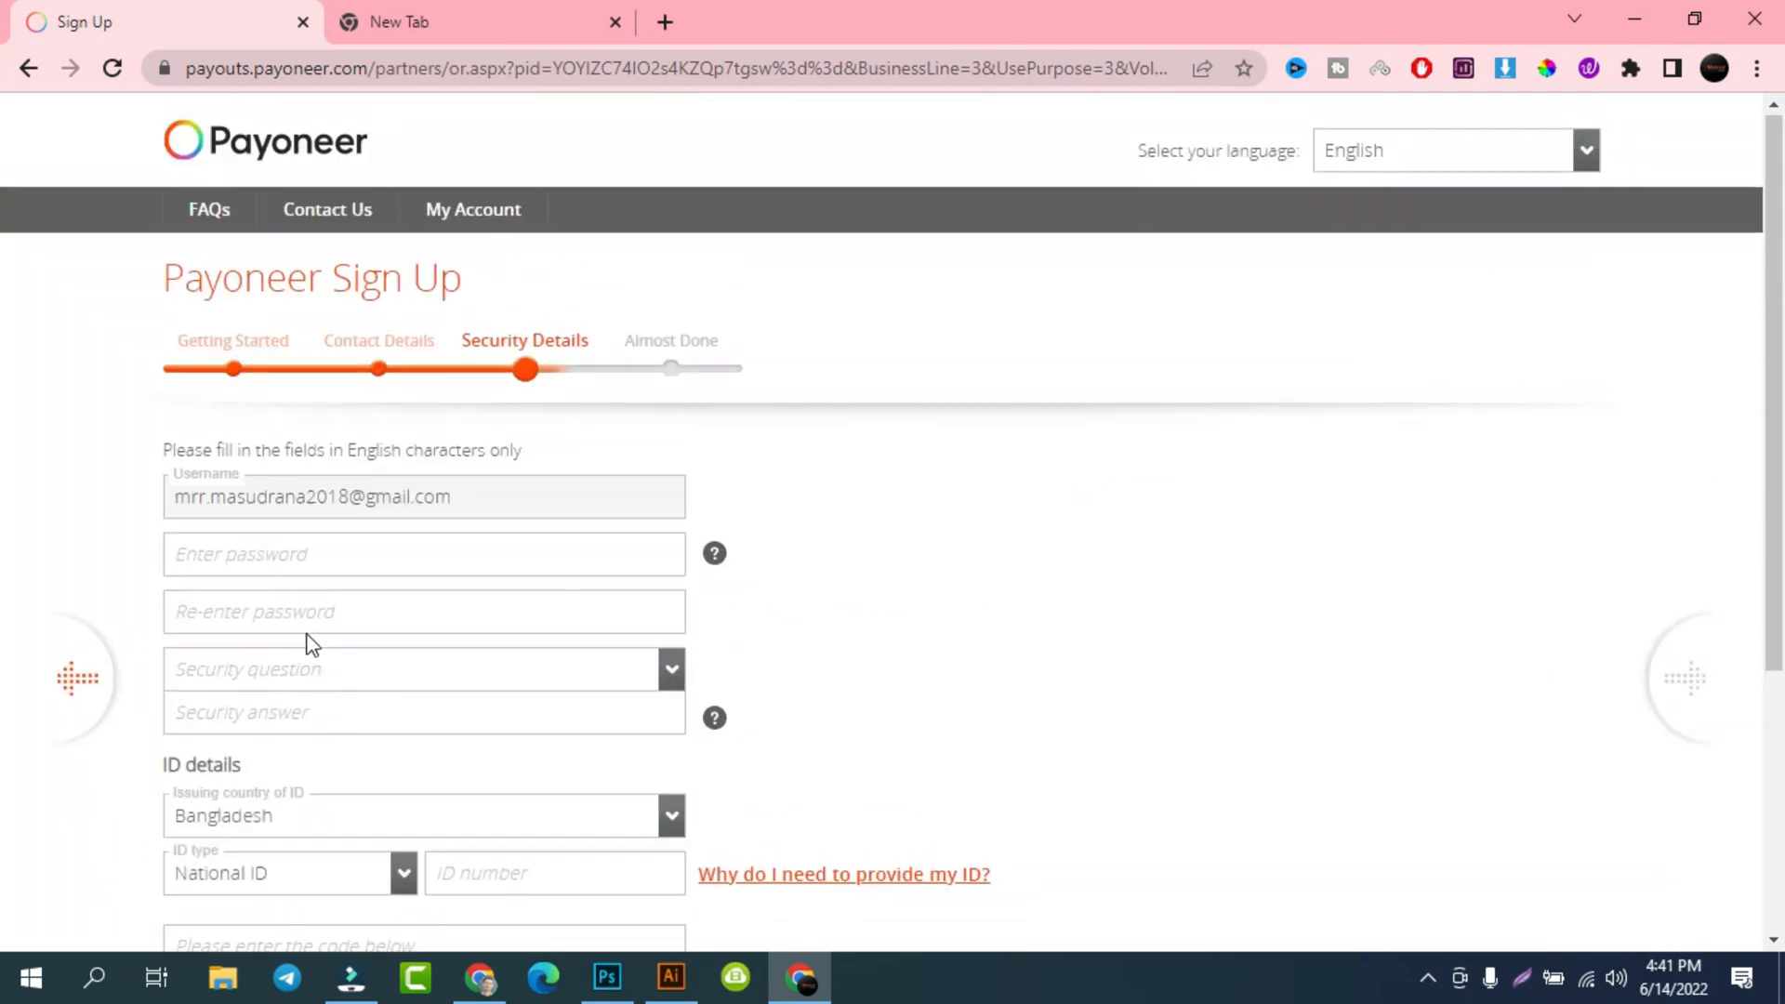
Enter the account password and re-enter it to confirm
{"action": "left_click", "coordinate": [294, 561]}
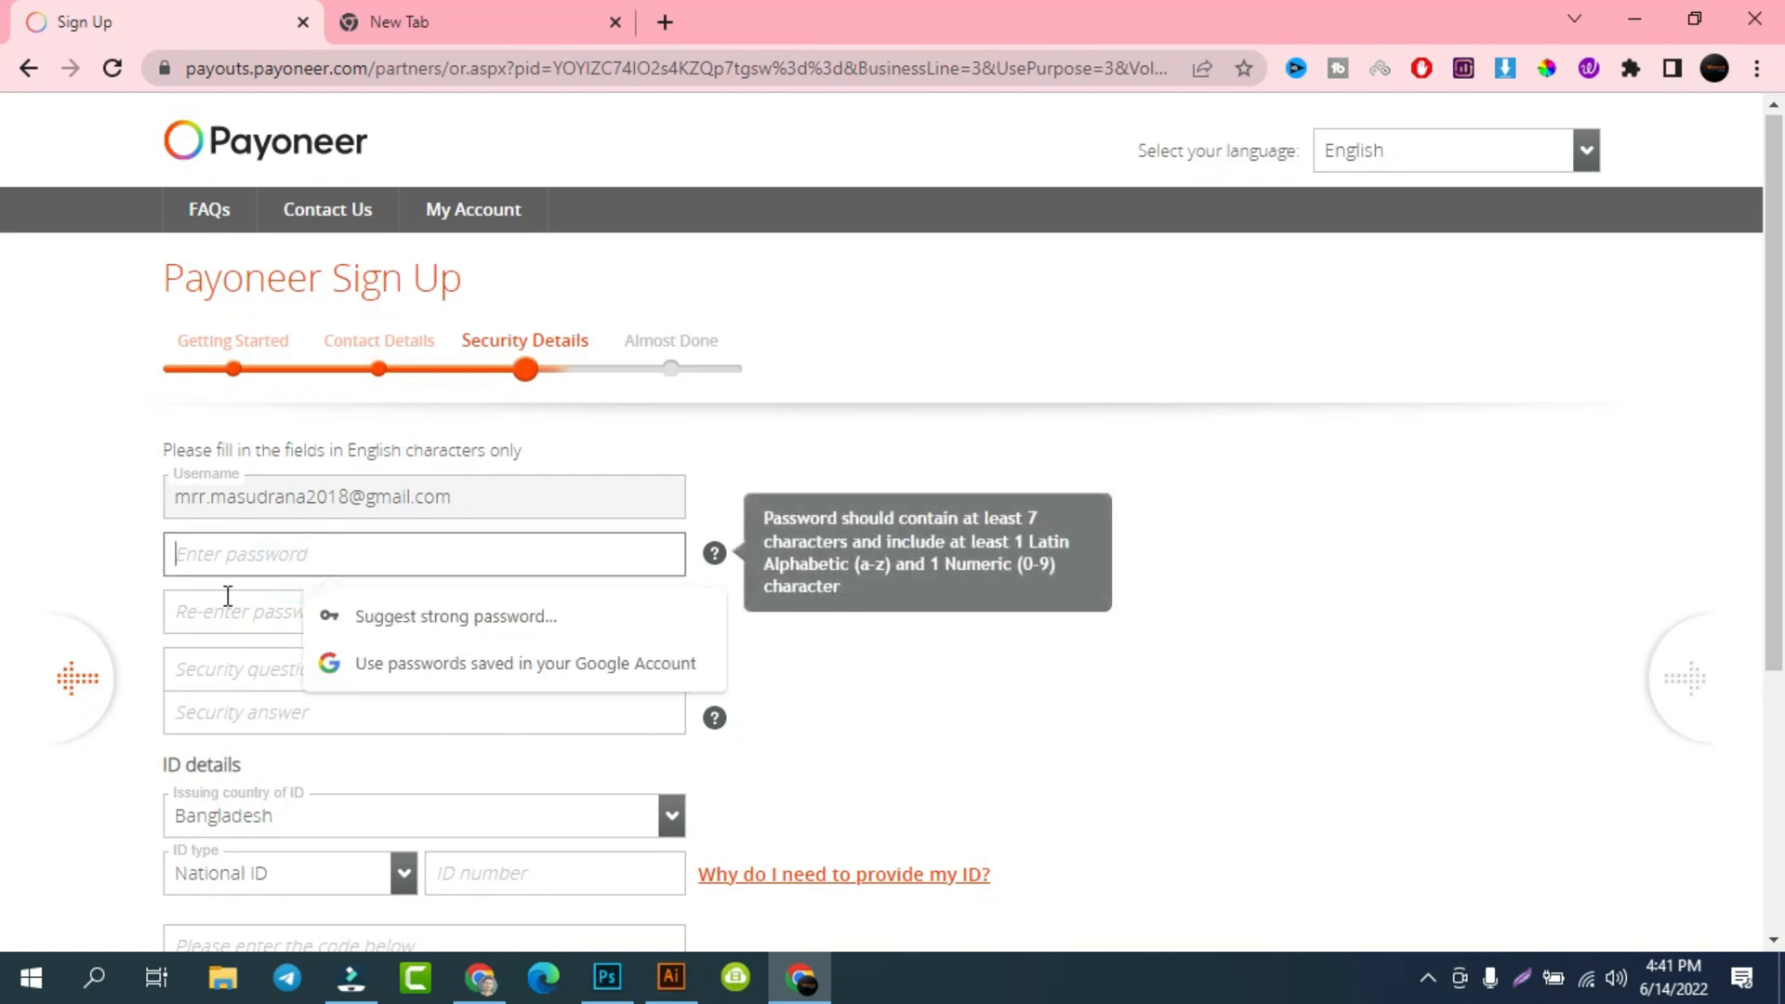
{"action": "type", "text": "*****"}
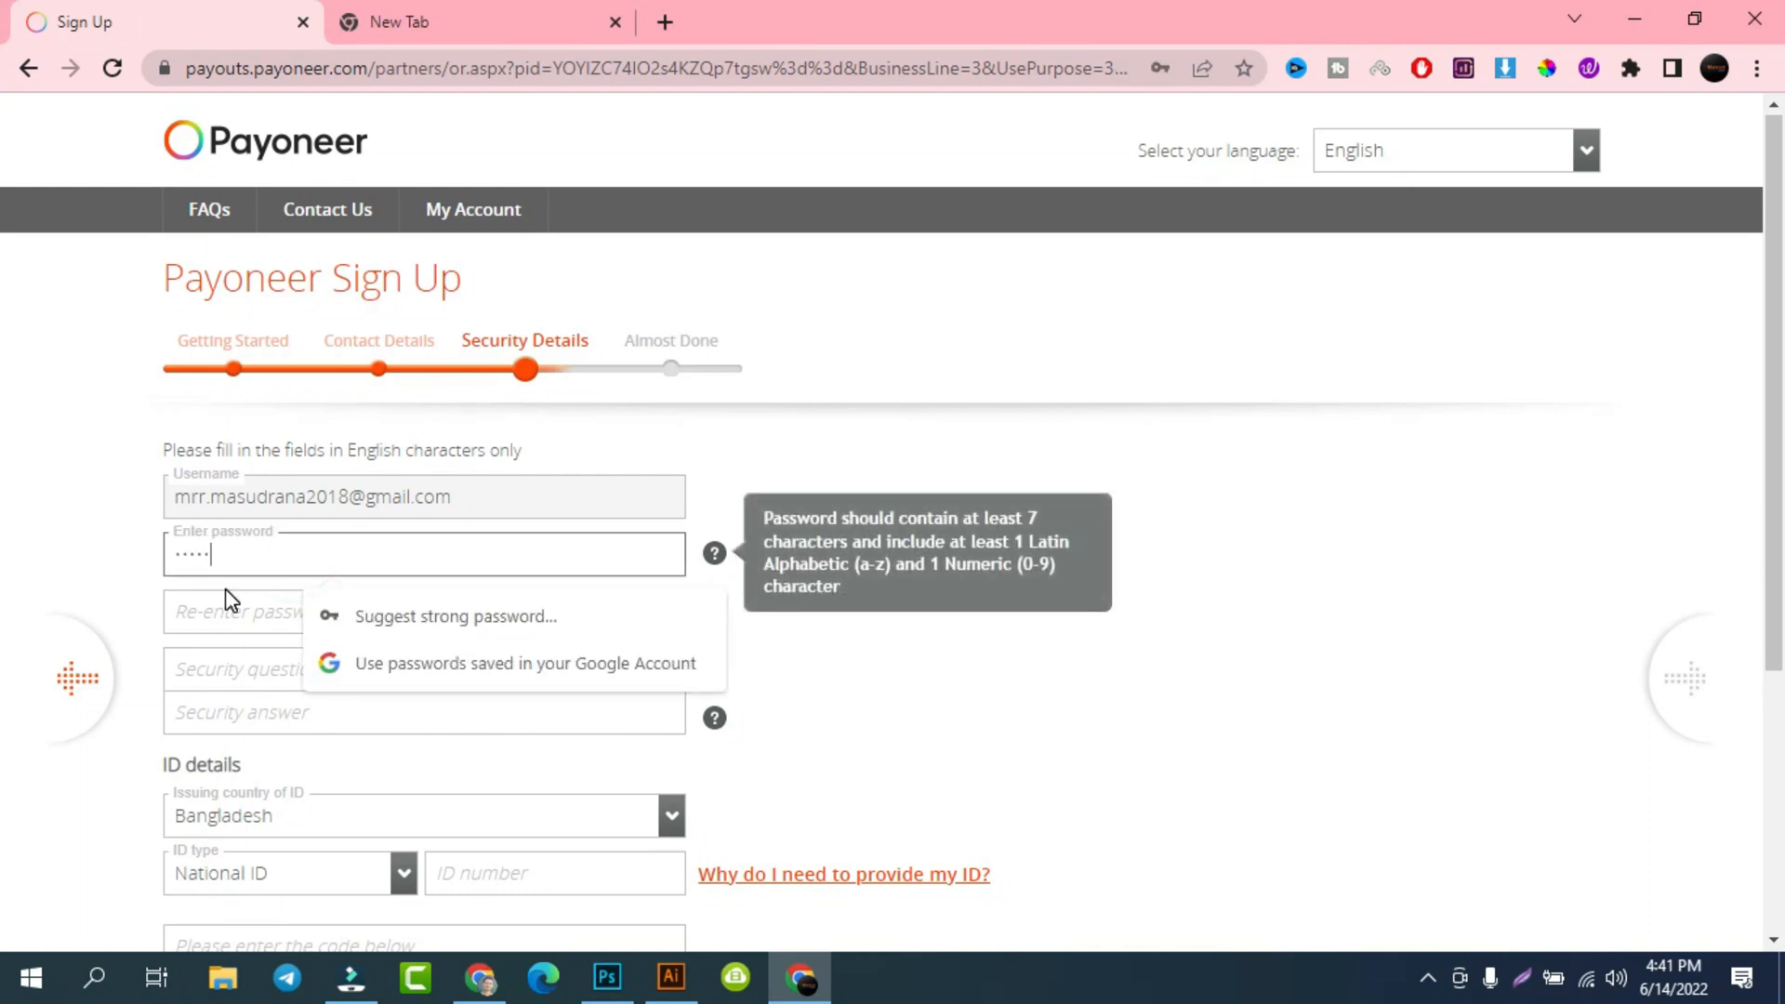
{"action": "type", "text": "****"}
{"action": "left_click", "coordinate": [199, 630]}
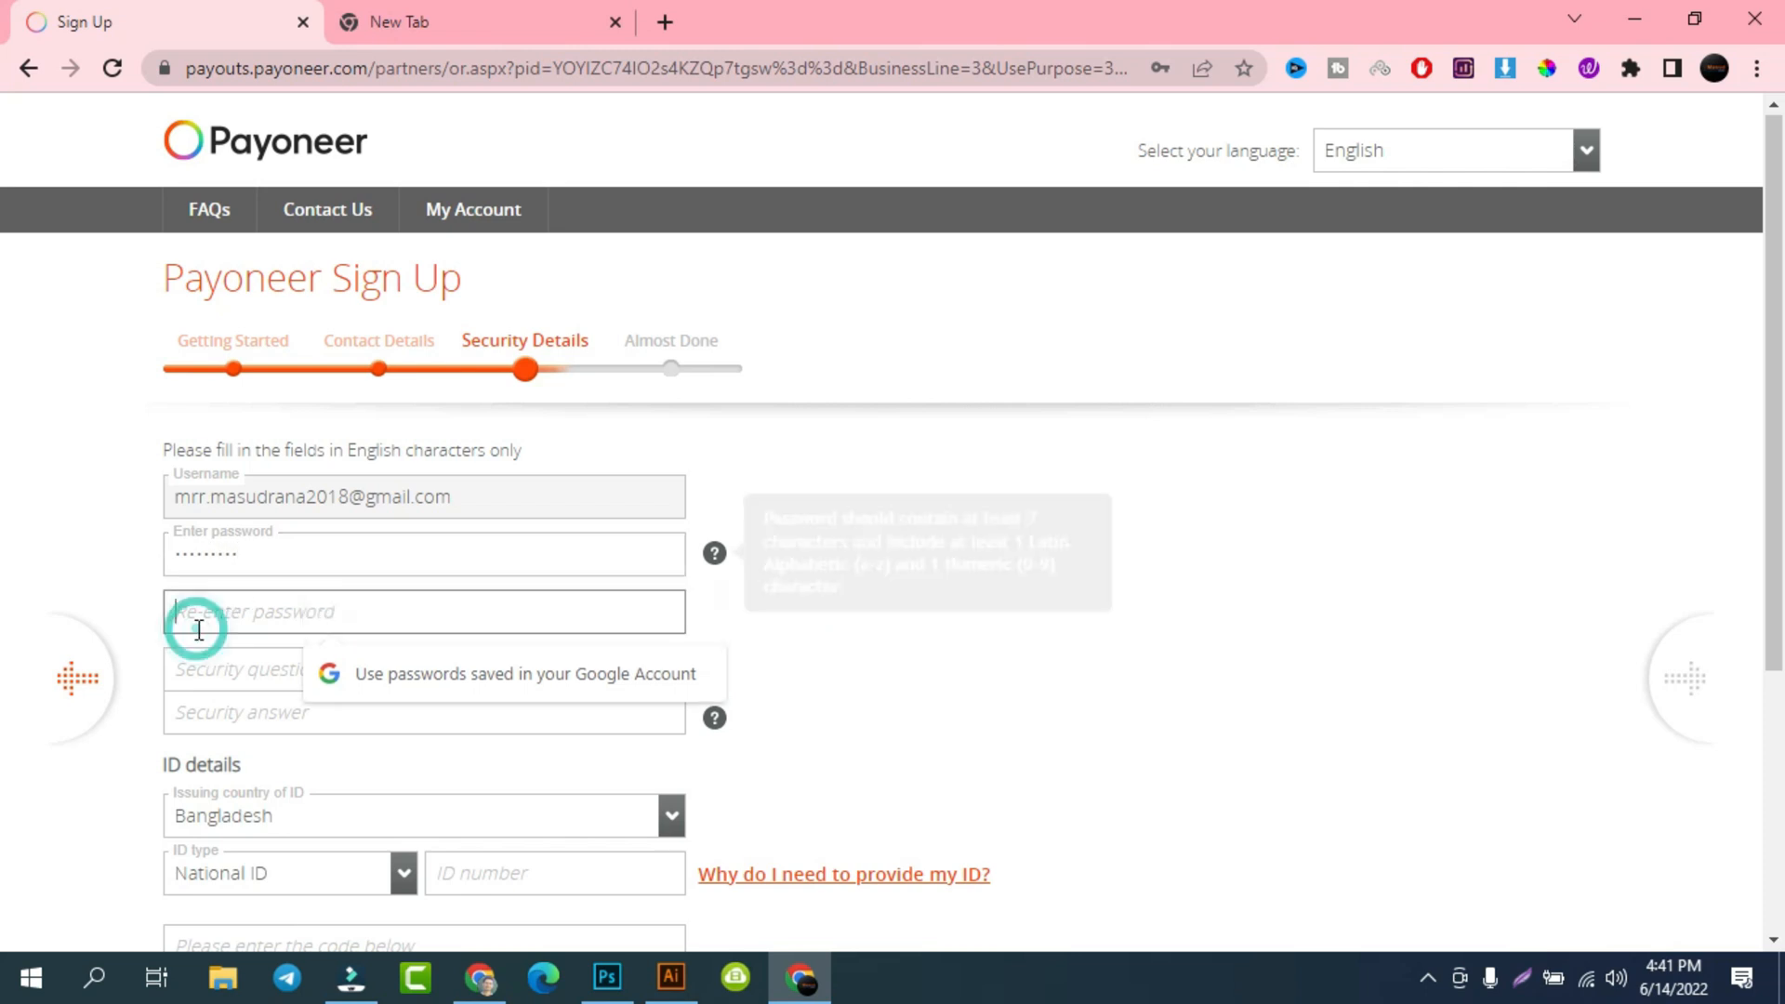
{"action": "type", "text": "**"}
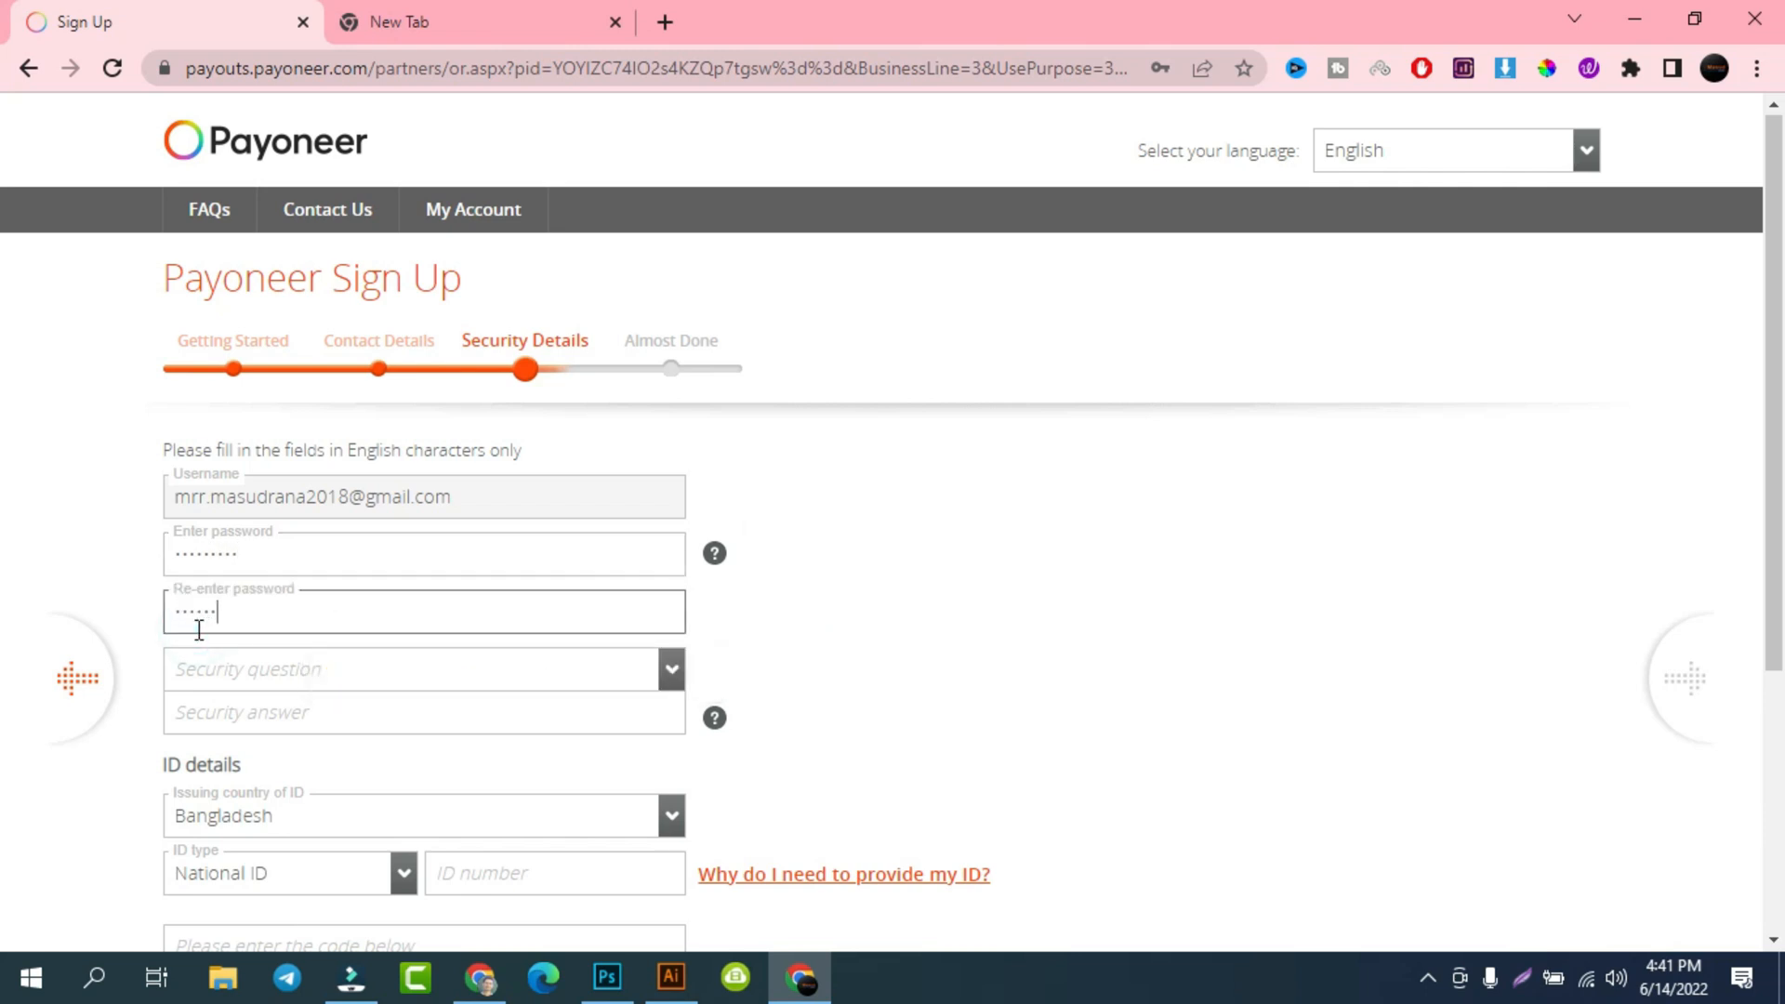
Choose the father's birthplace security question and type its answer
{"action": "scroll", "coordinate": [199, 630], "scroll_direction": "down", "scroll_amount": 1}
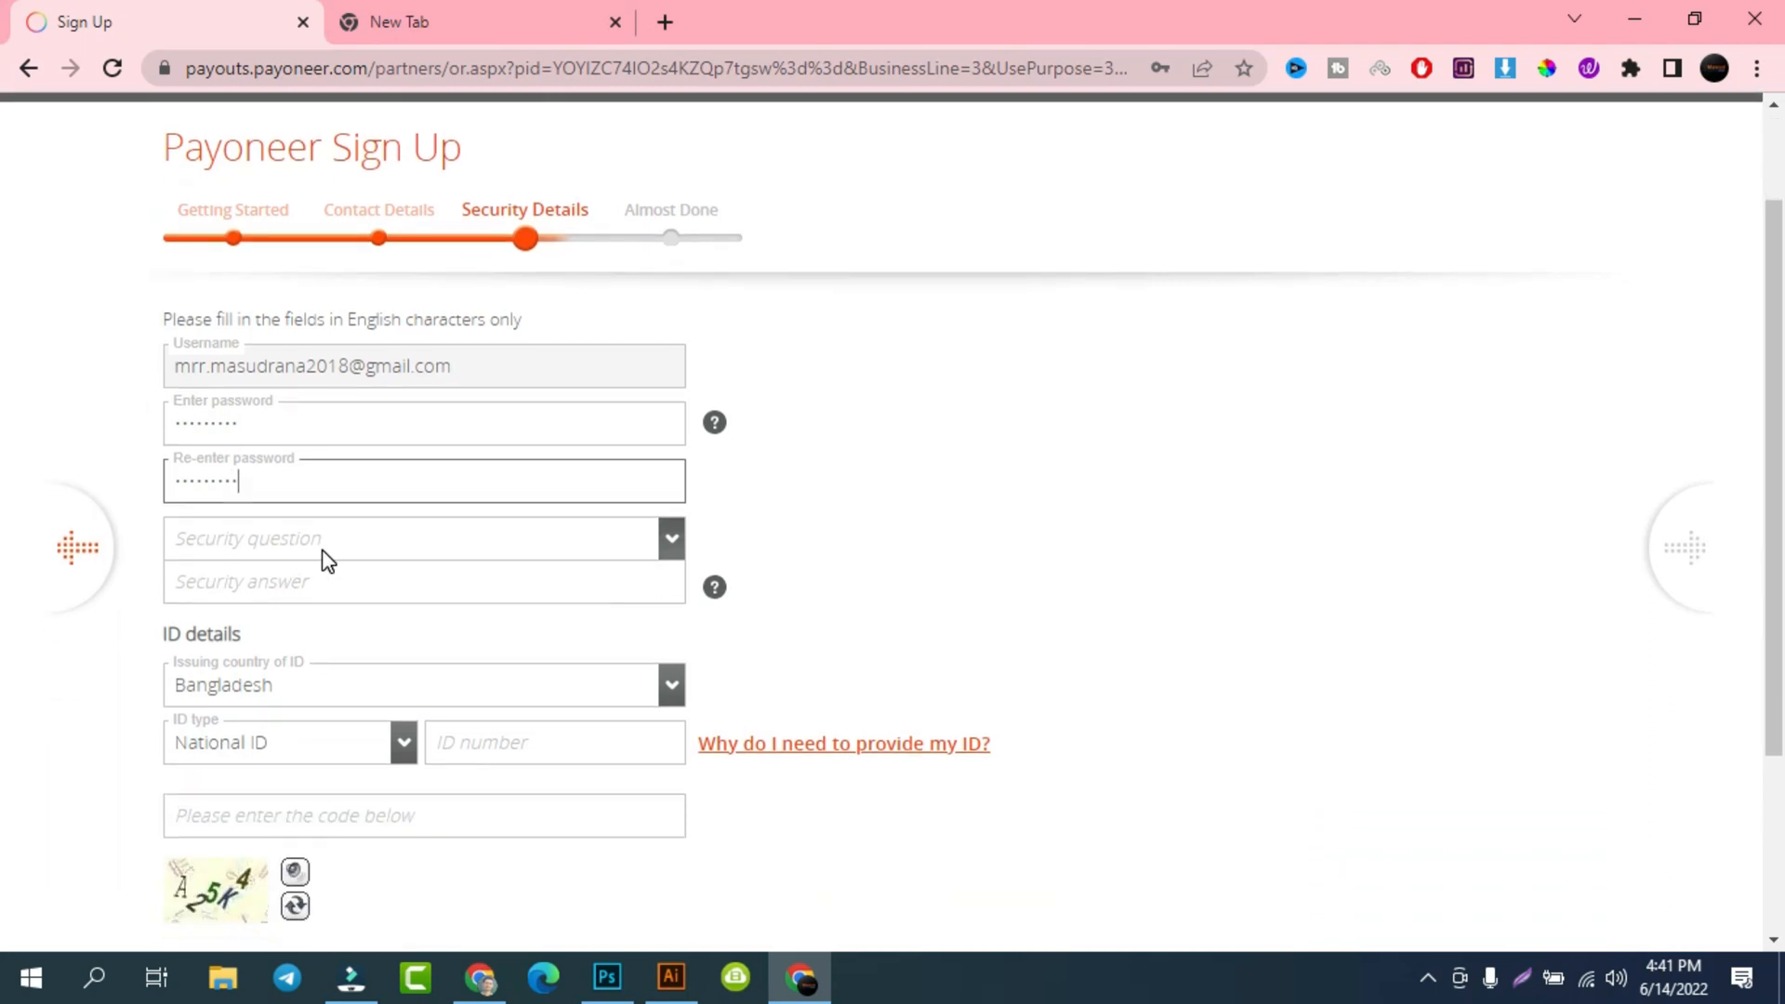
{"action": "left_click", "coordinate": [323, 548]}
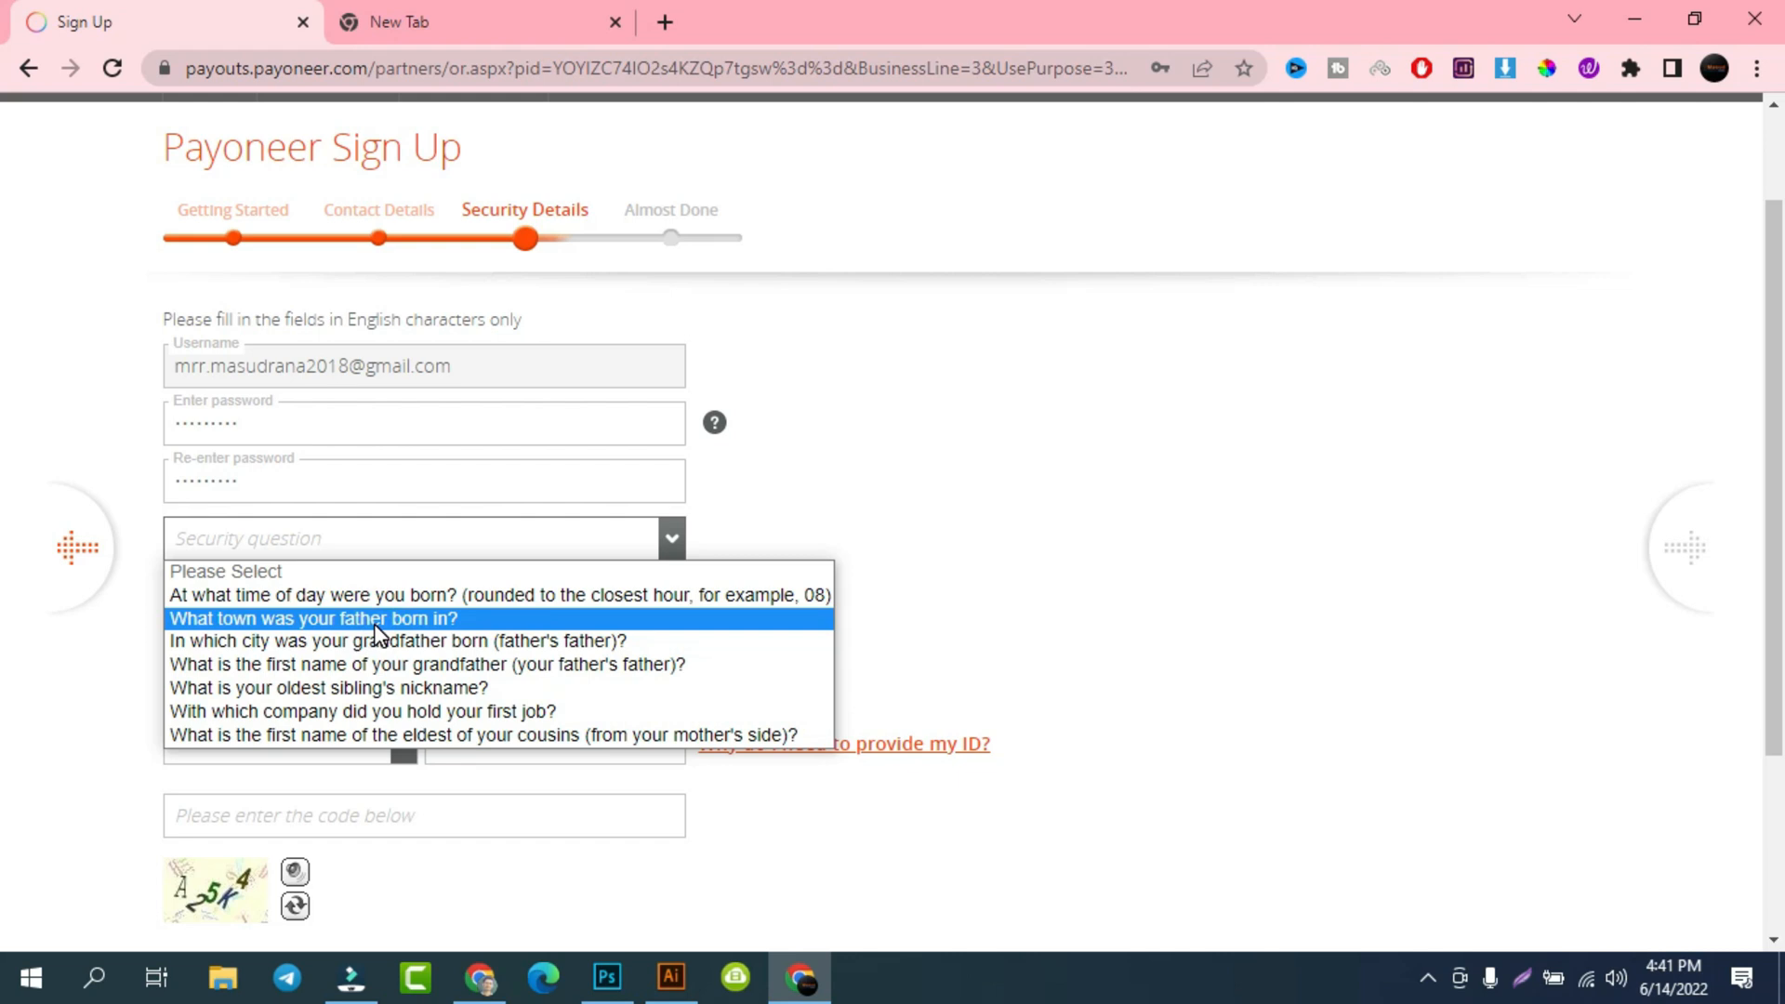
{"action": "left_click", "coordinate": [375, 621]}
{"action": "left_click", "coordinate": [315, 586]}
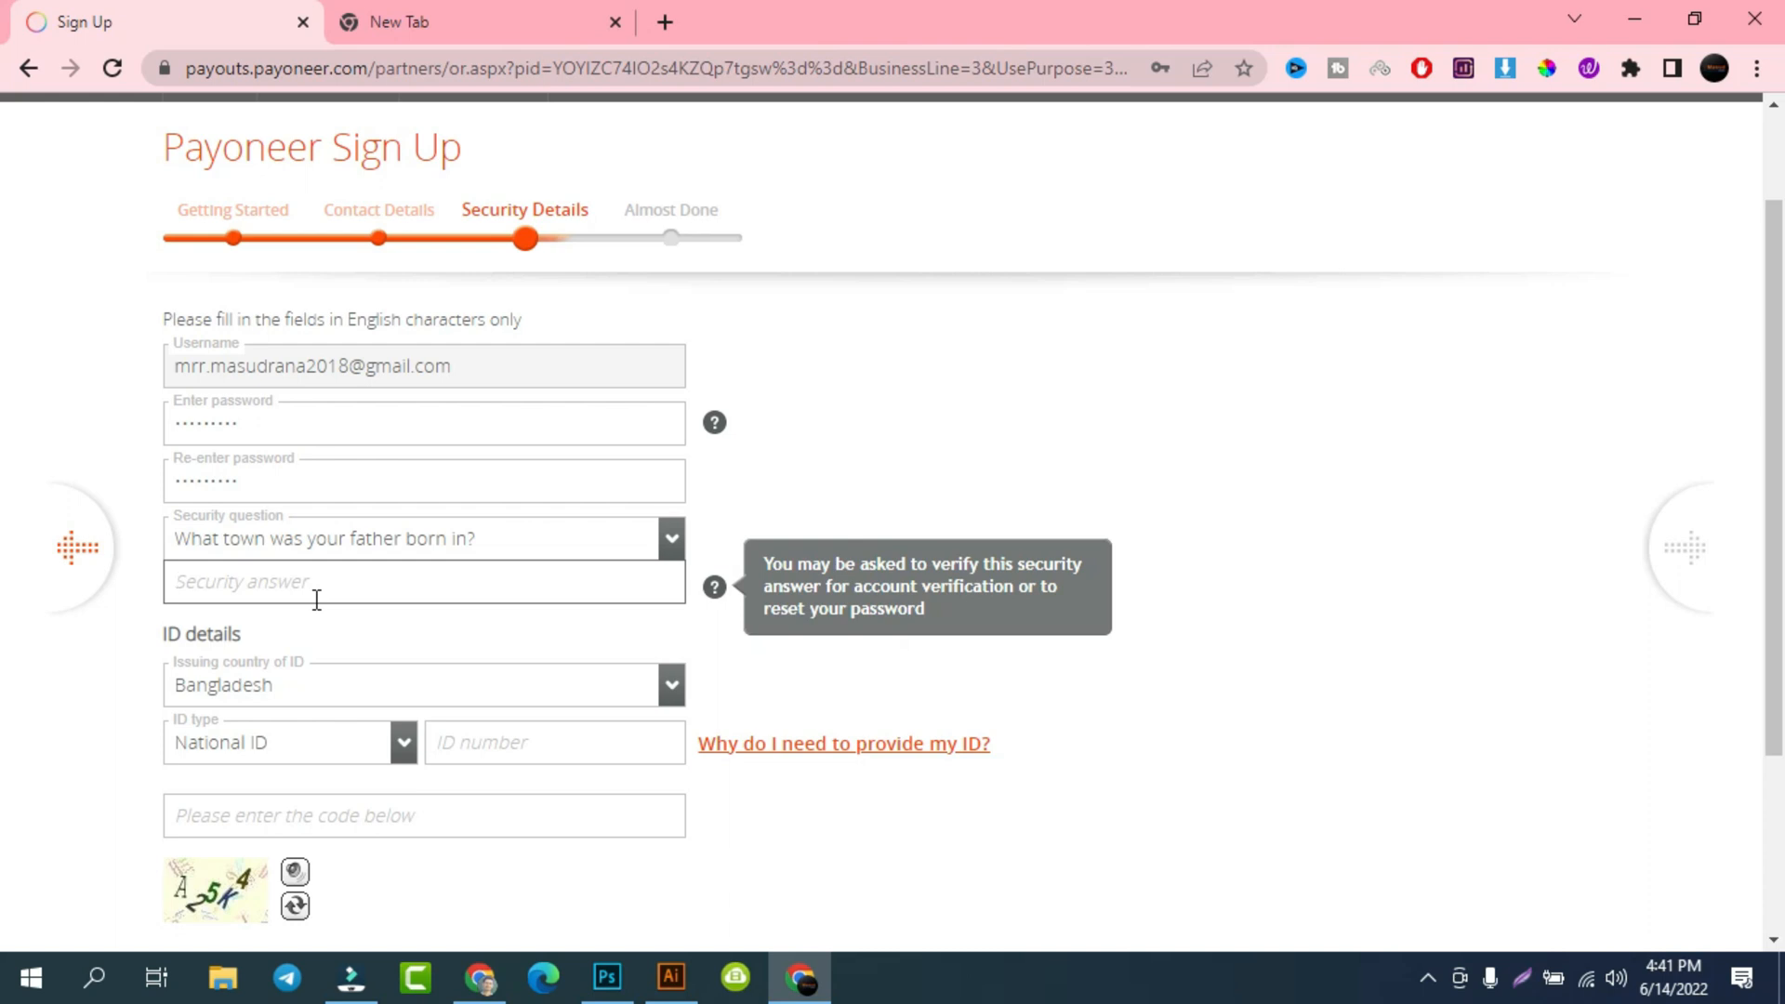
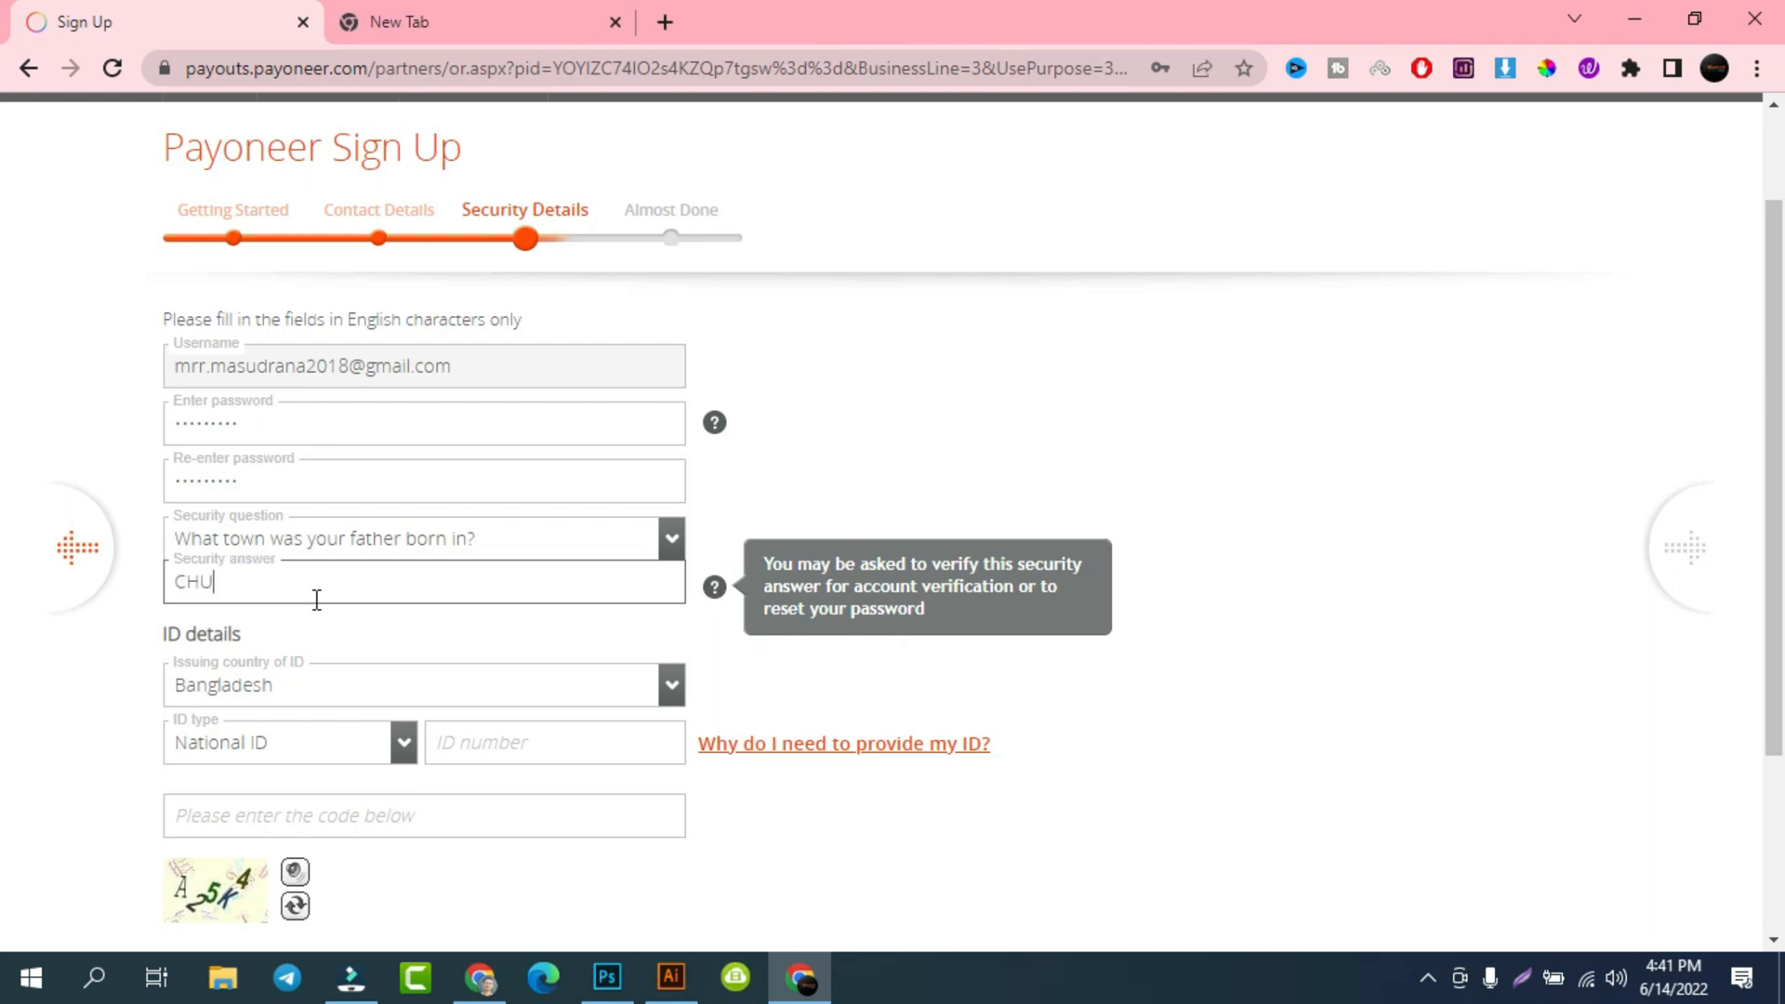
Fill in the national ID number and the captcha code
{"action": "scroll", "coordinate": [398, 687], "scroll_direction": "down", "scroll_amount": 3}
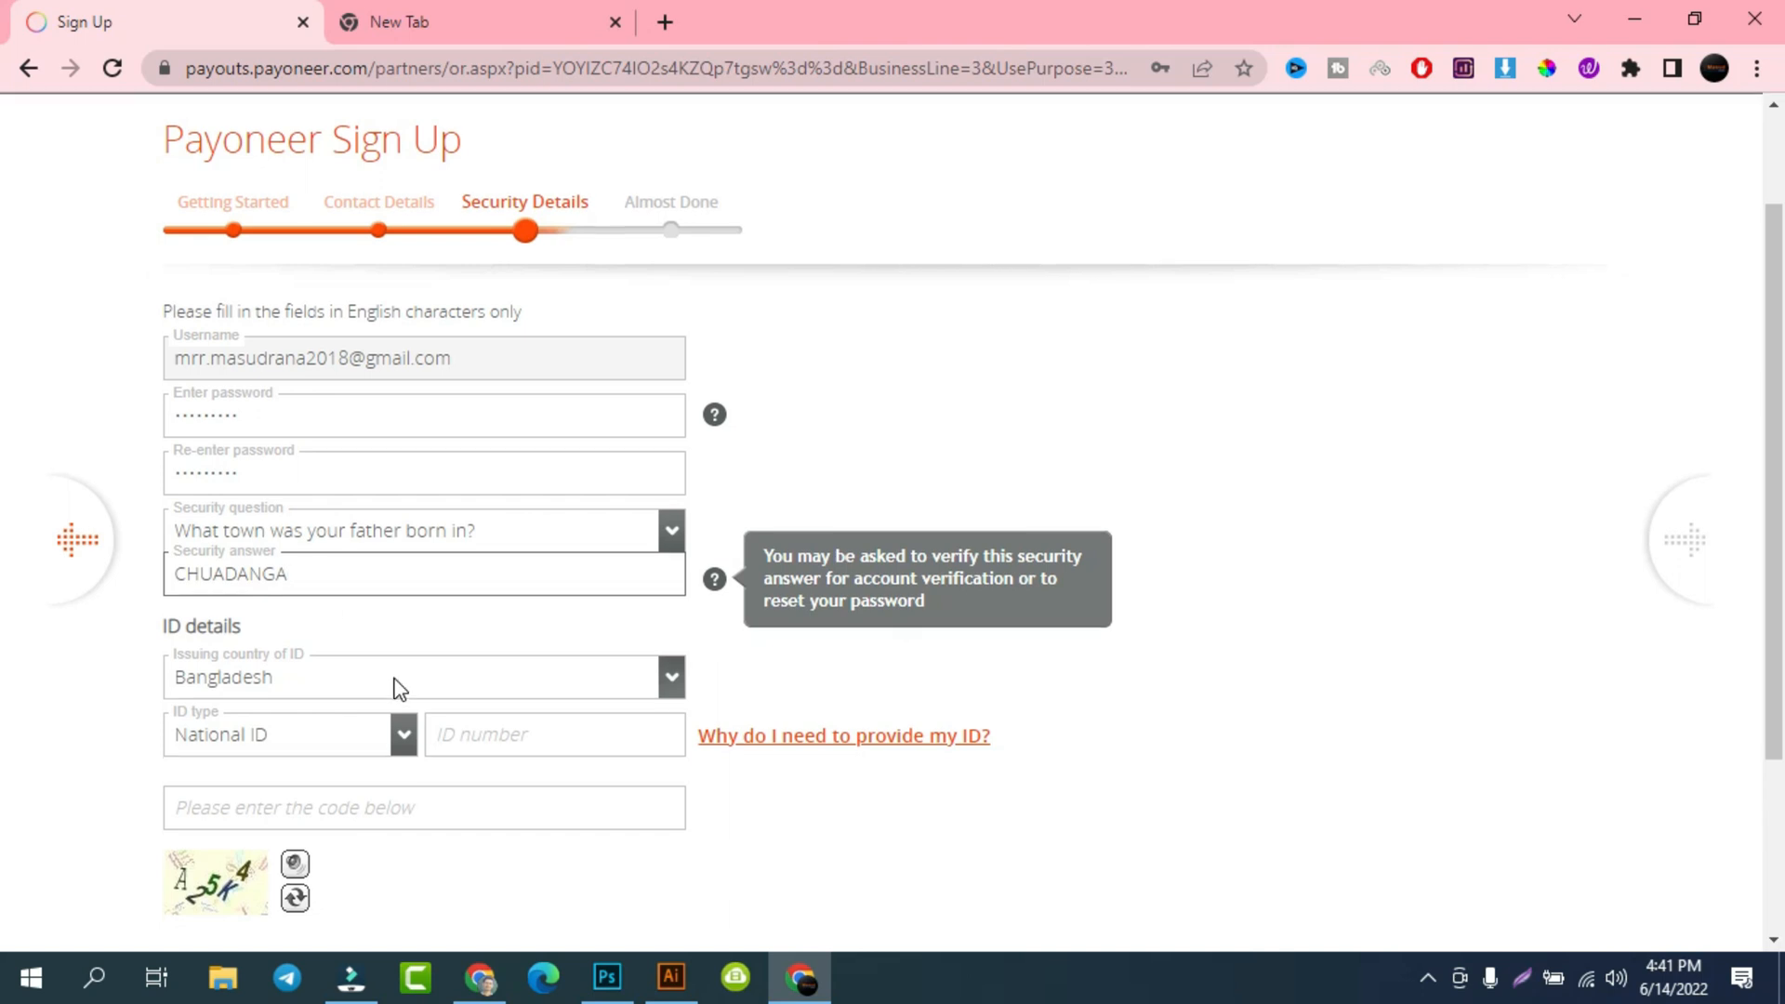
{"action": "left_click", "coordinate": [520, 477]}
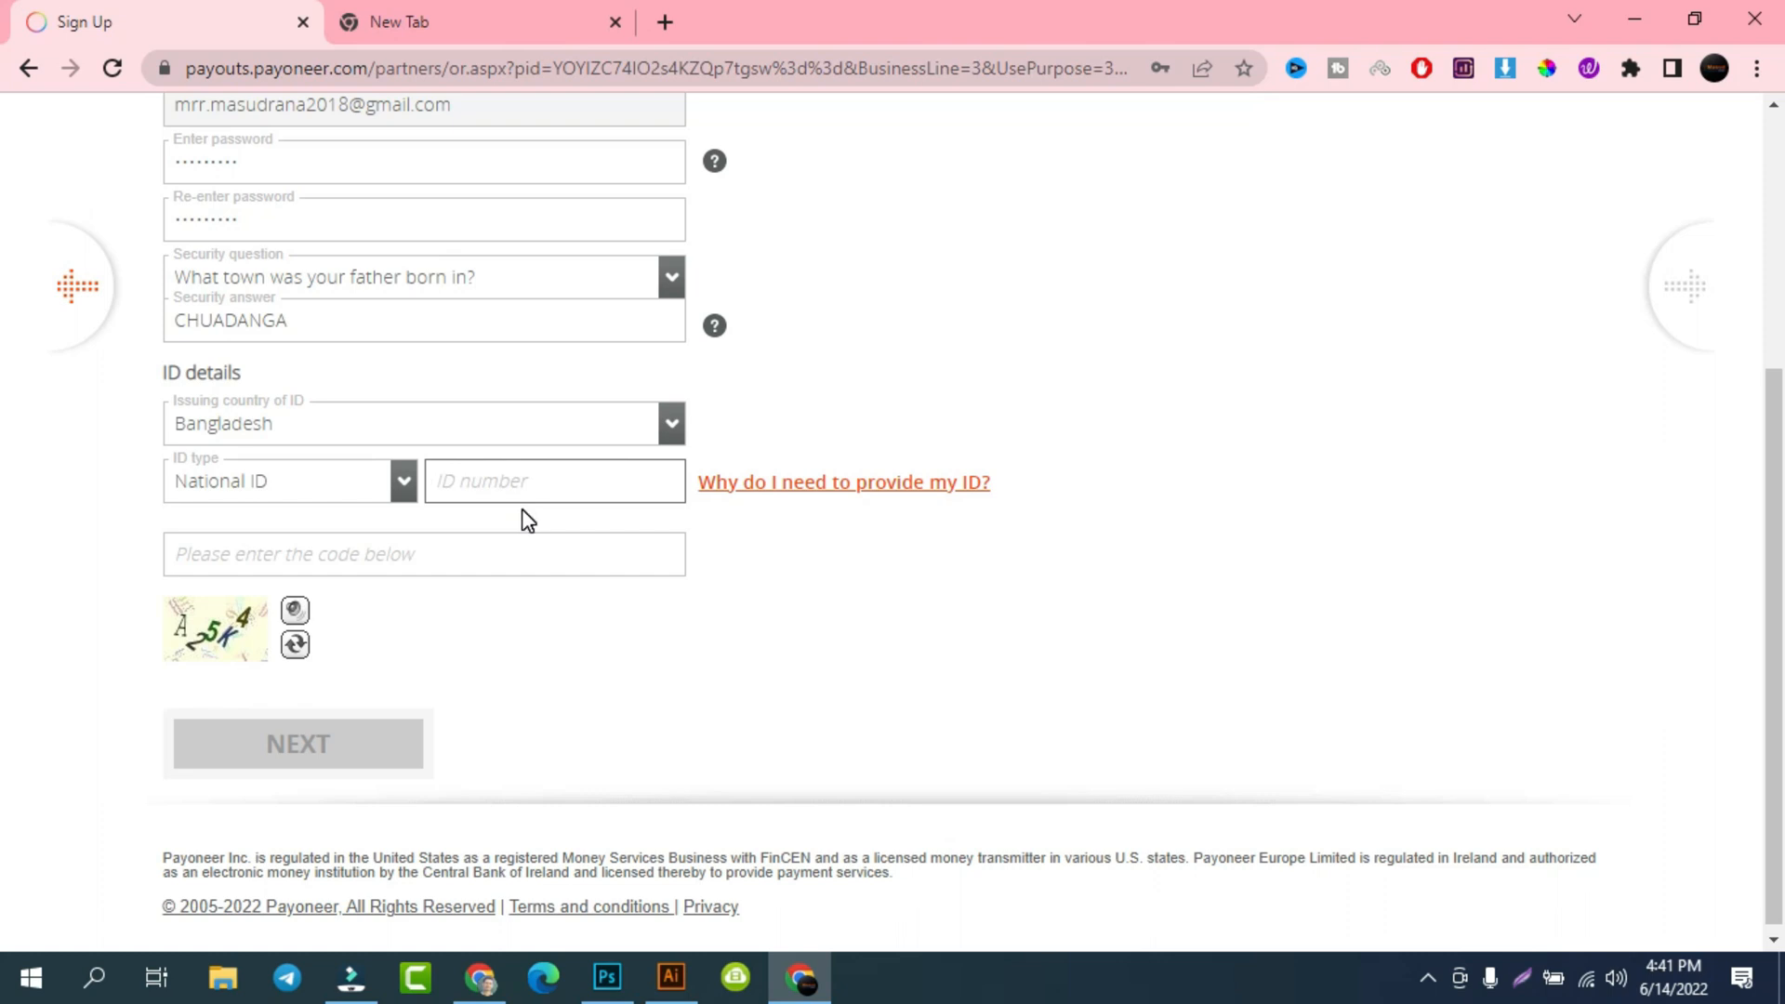
{"action": "left_click", "coordinate": [467, 558]}
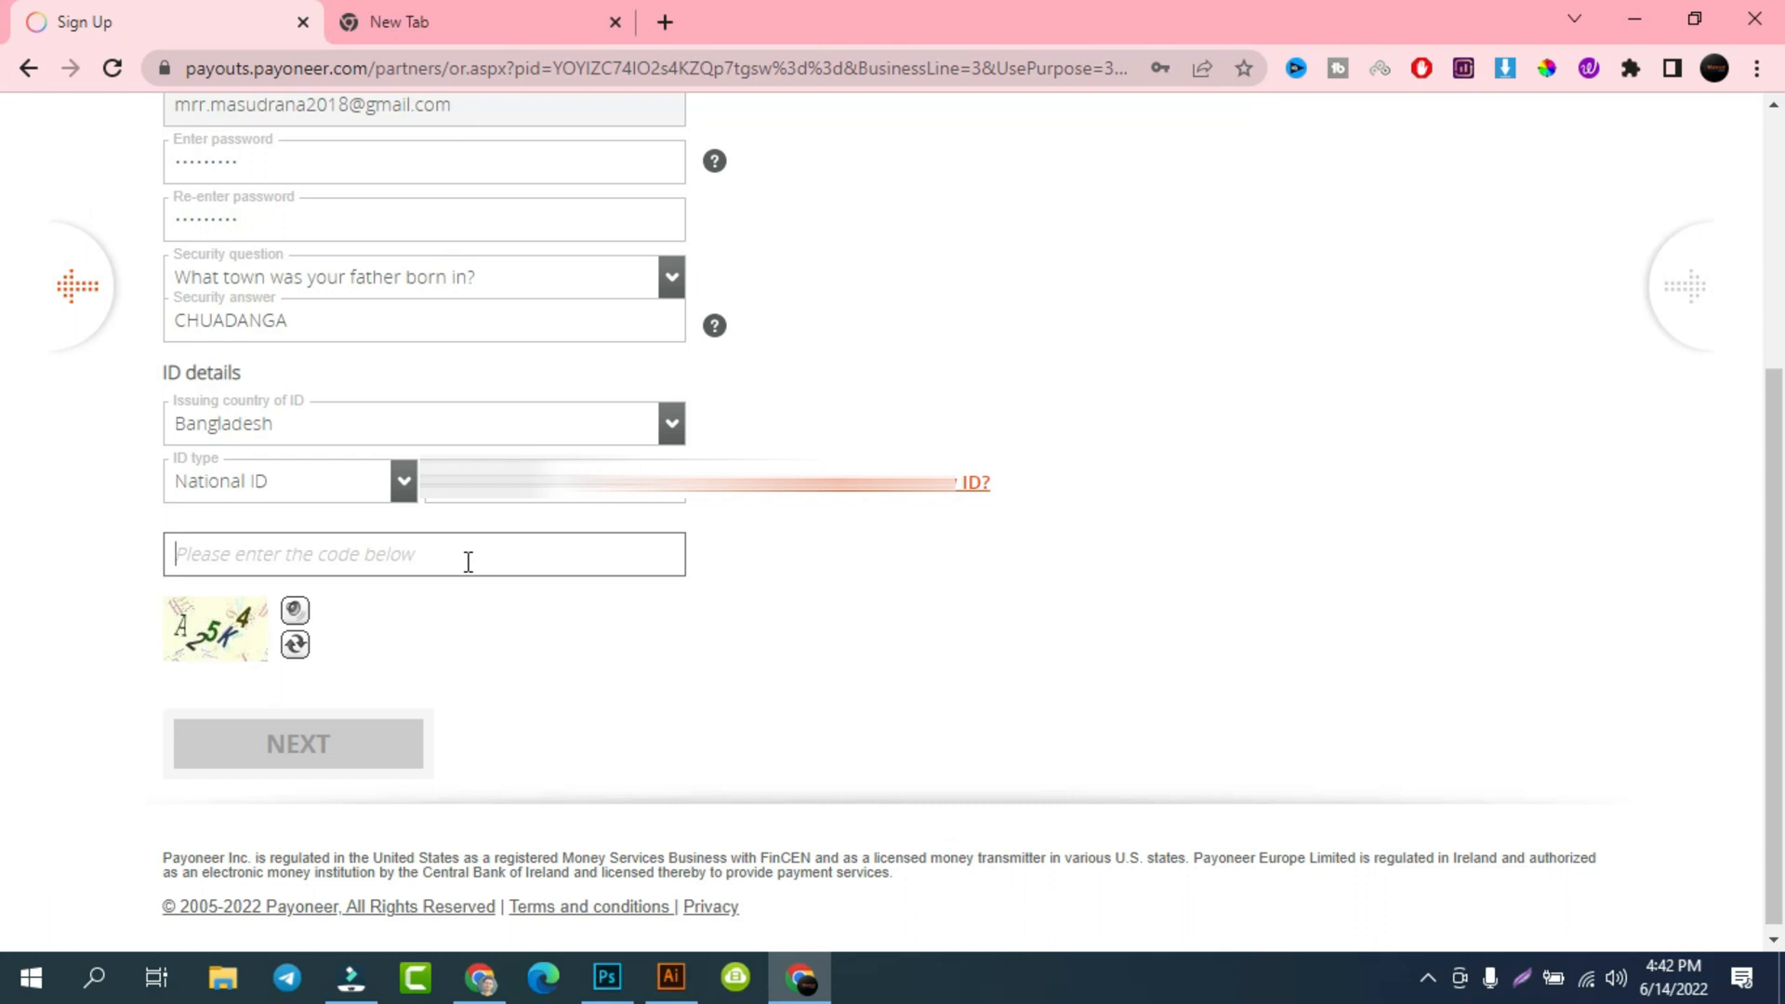
{"action": "type", "text": "a"}
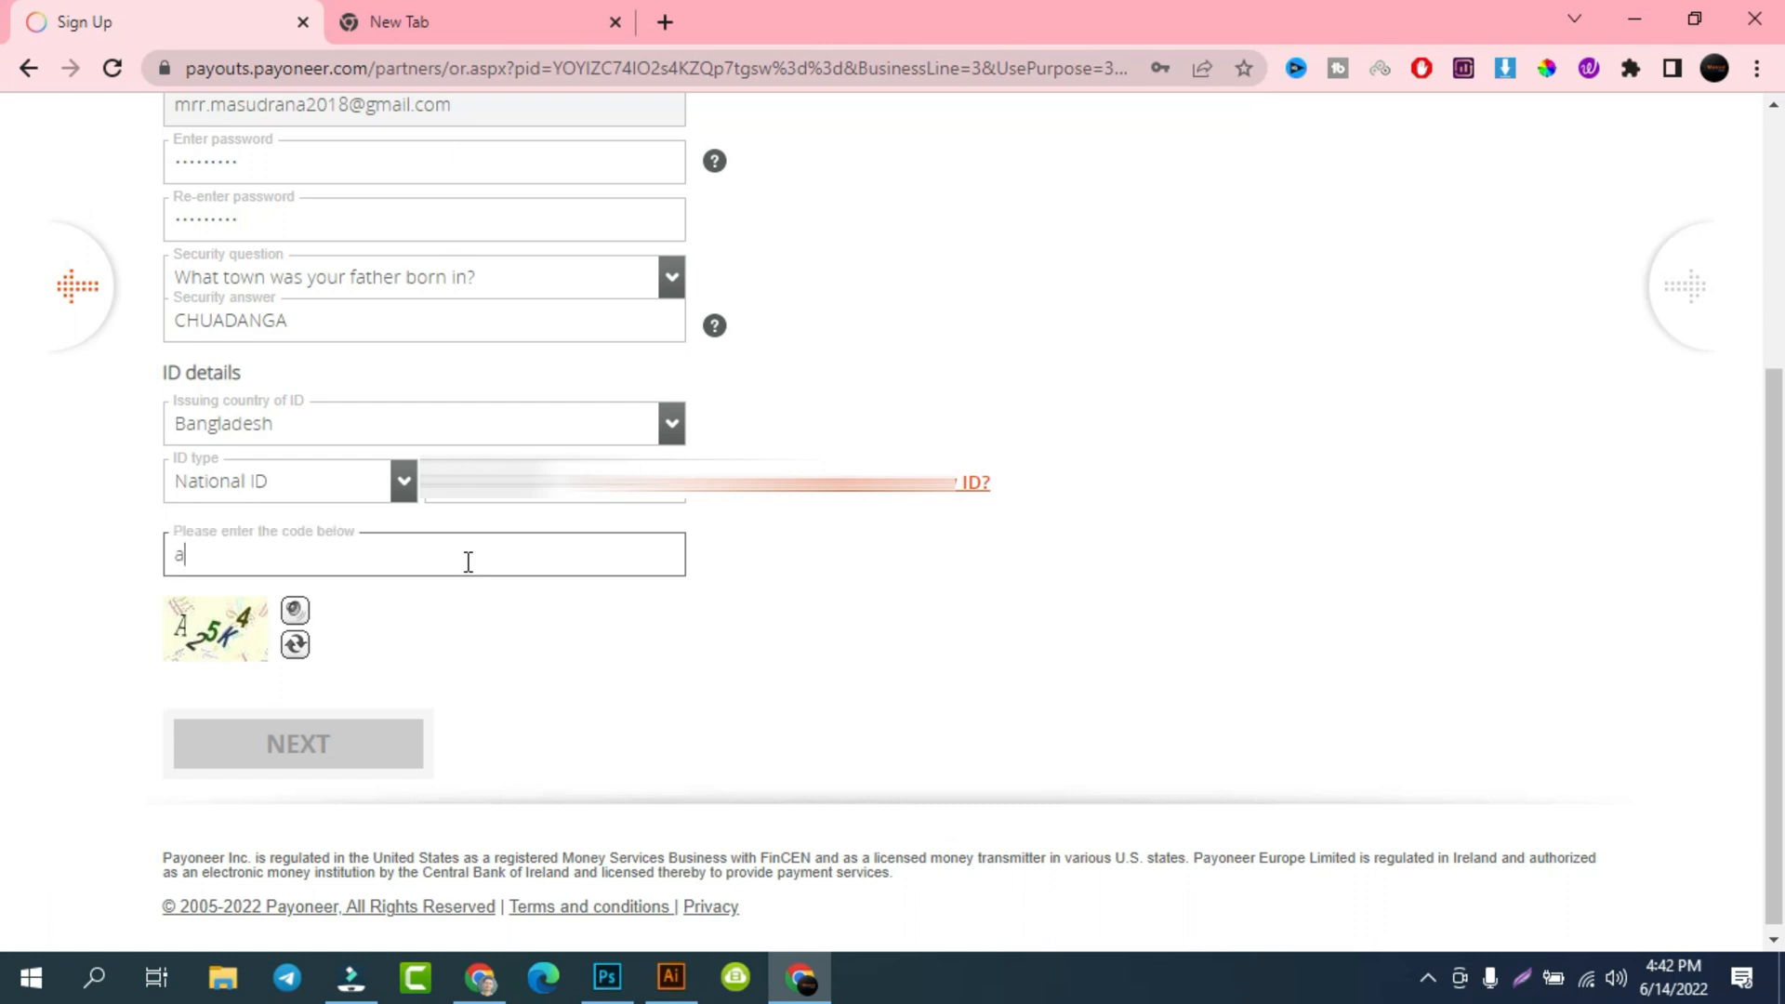
{"action": "key", "text": "BackSpace"}
{"action": "type", "text": "A25K"}
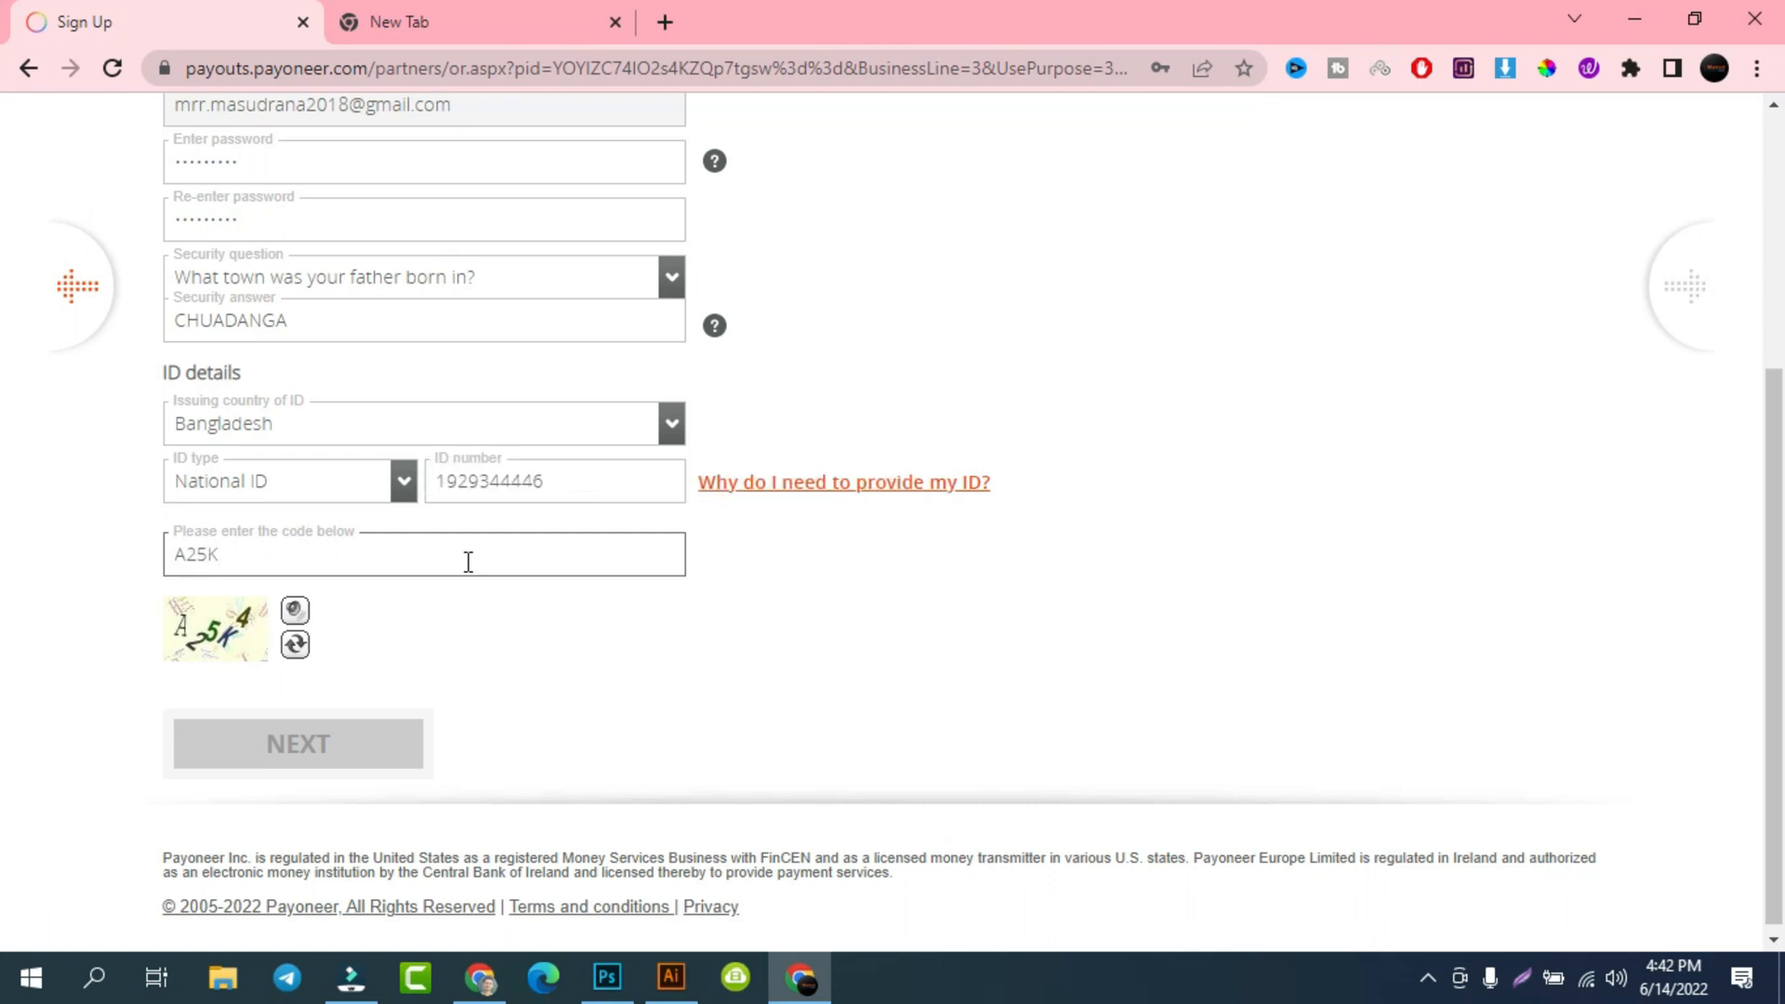
{"action": "type", "text": "4"}
{"action": "left_click", "coordinate": [534, 633]}
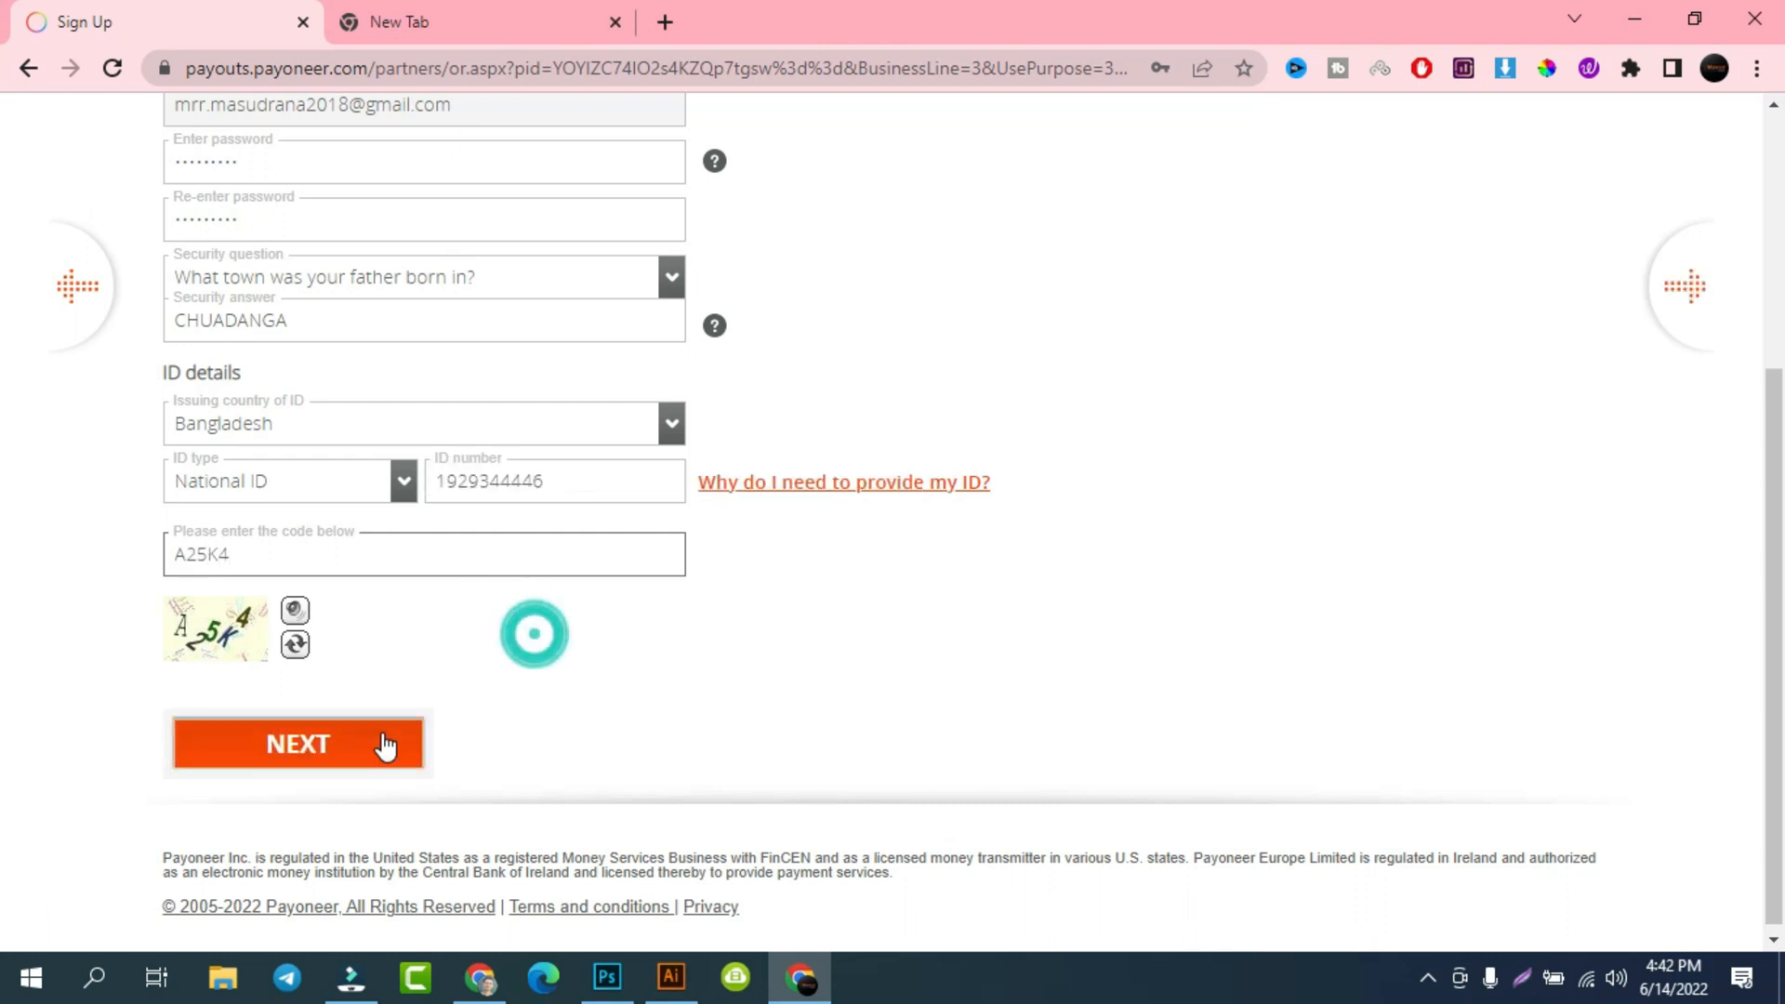
Submit the security details and keep BDT as the withdrawal currency
{"action": "left_click", "coordinate": [385, 746]}
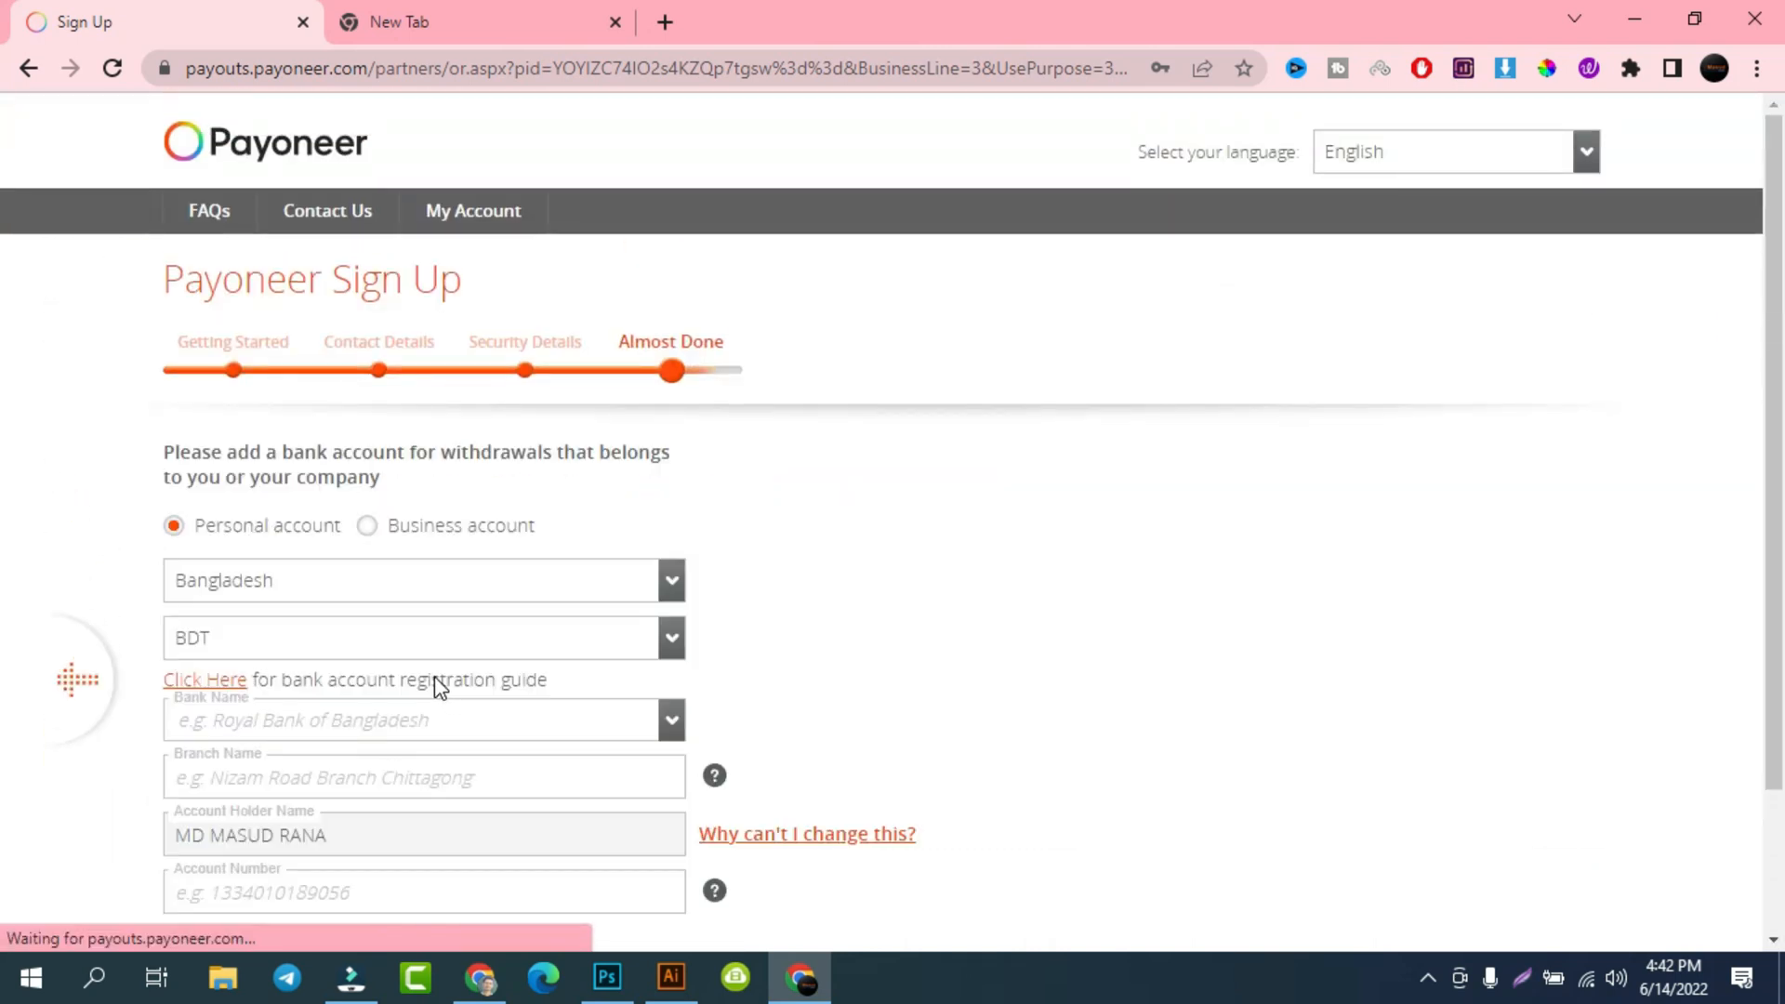
{"action": "scroll", "coordinate": [433, 677], "scroll_direction": "down", "scroll_amount": 2}
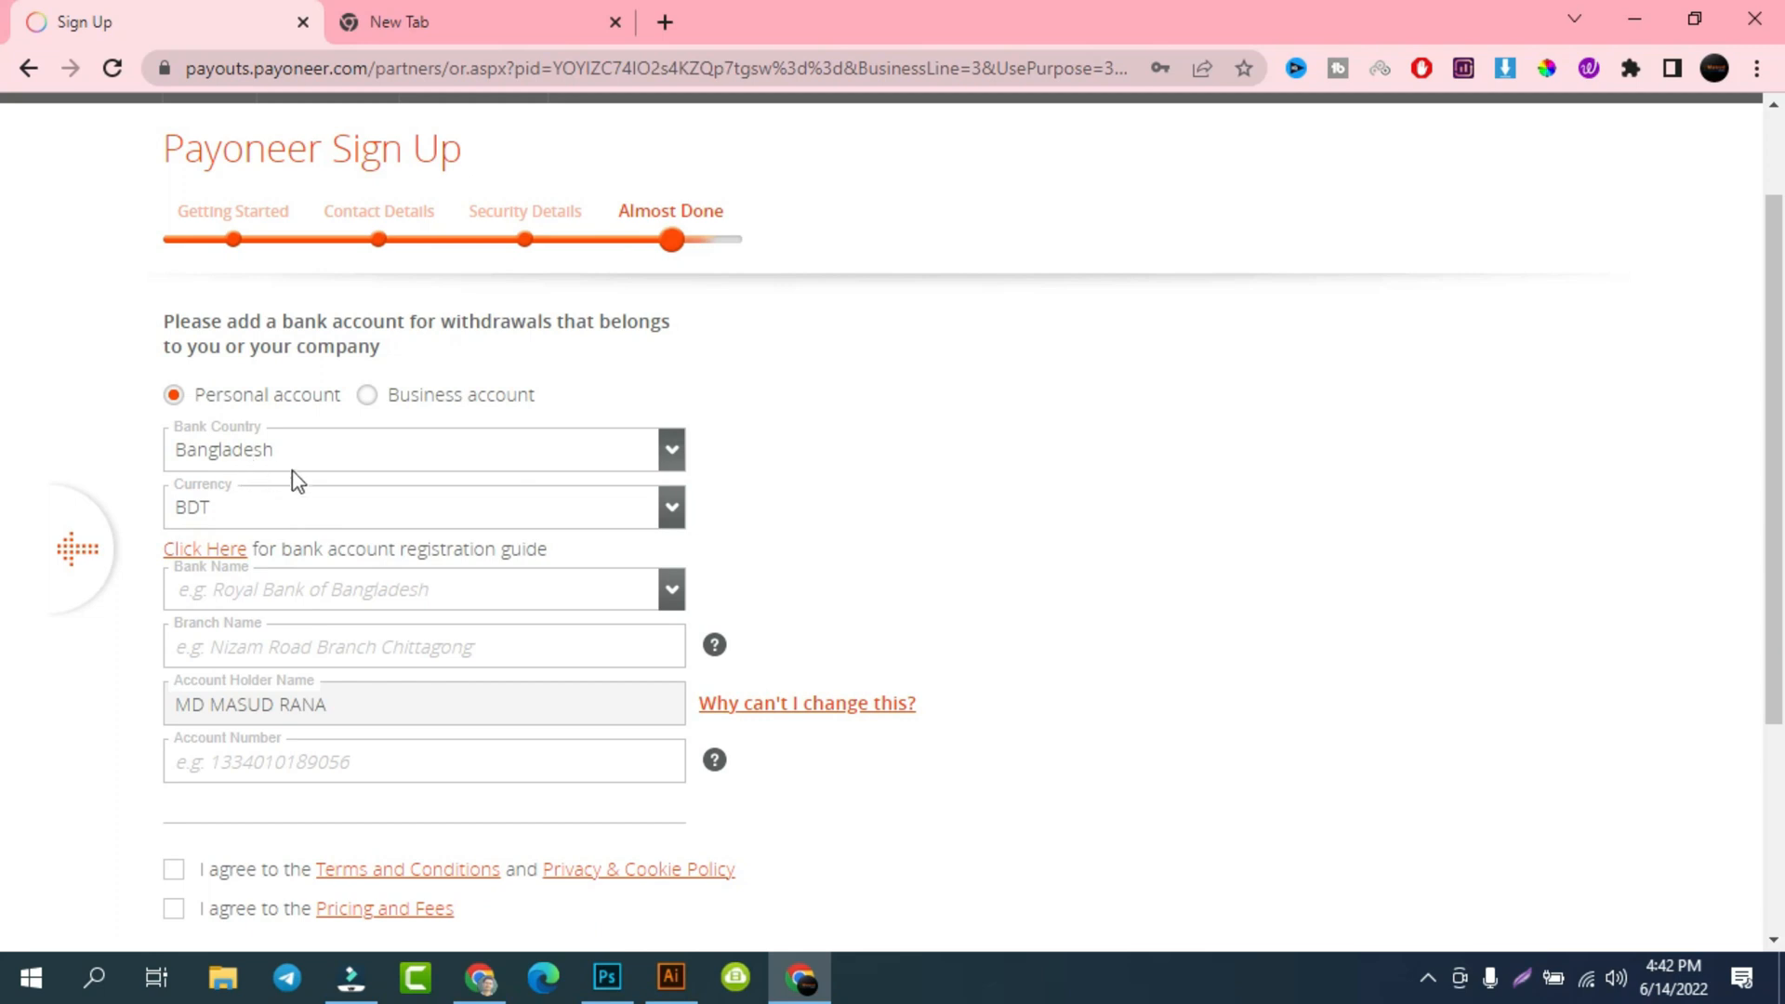
{"action": "scroll", "coordinate": [292, 471], "scroll_direction": "down", "scroll_amount": 2}
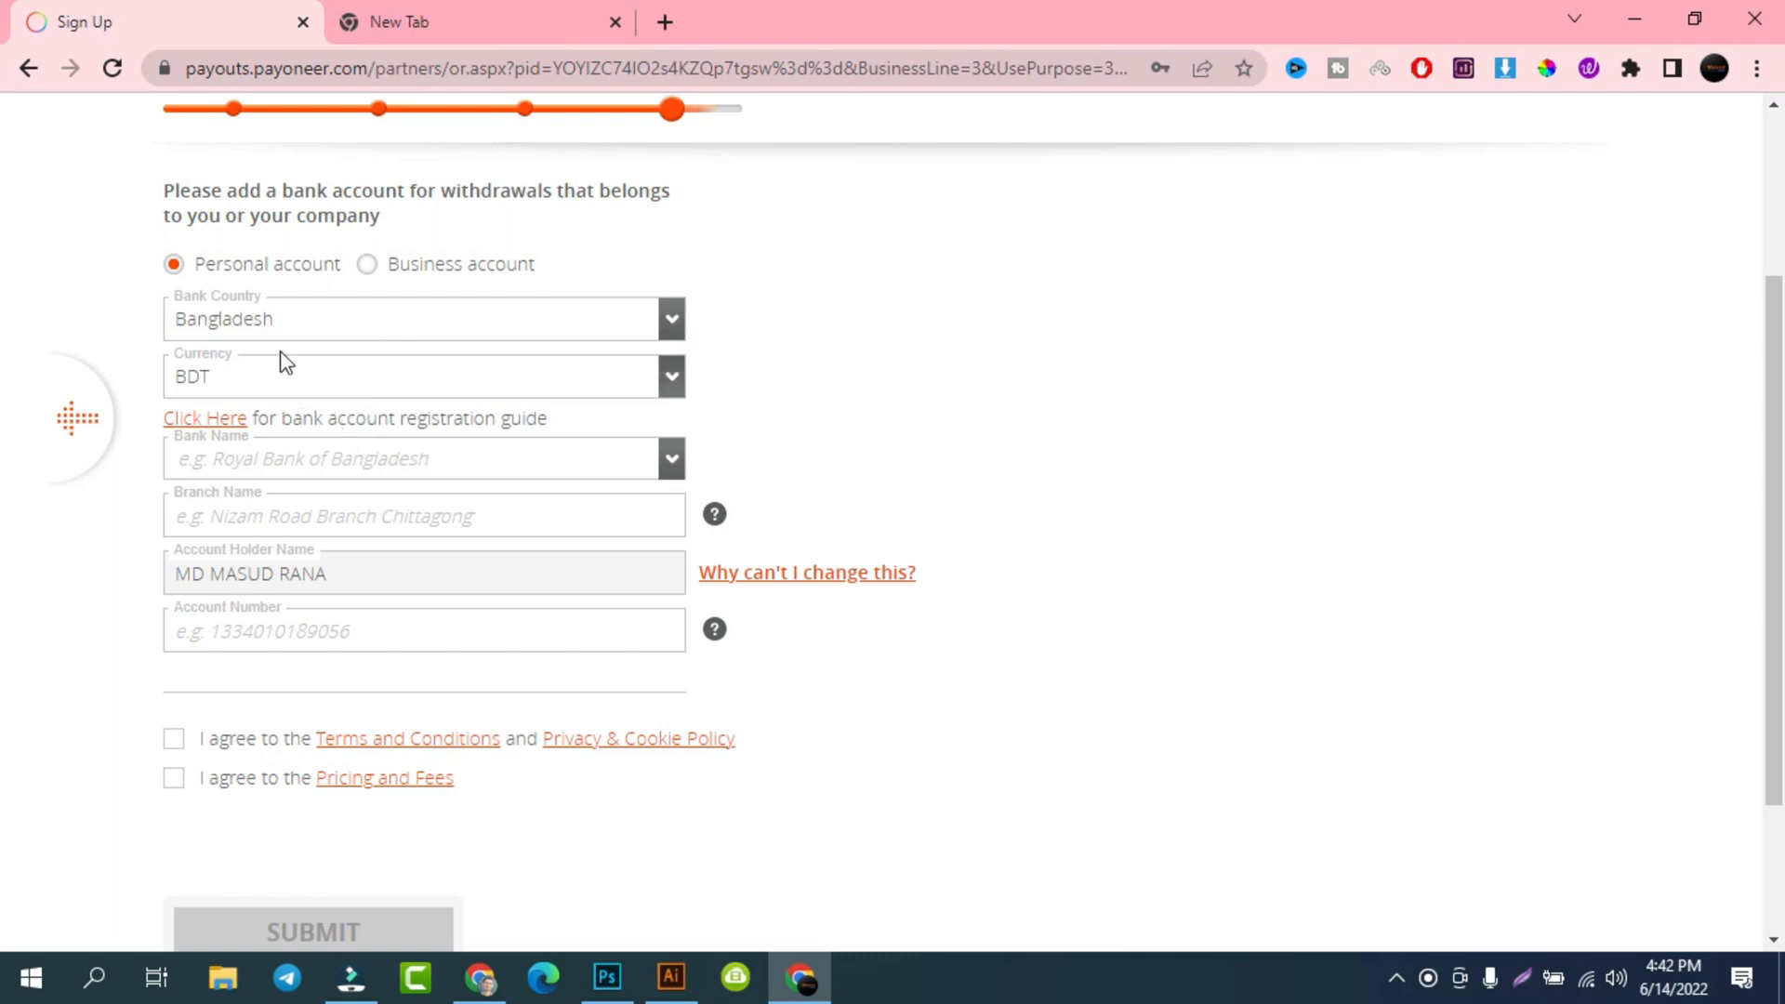
{"action": "left_click", "coordinate": [291, 389]}
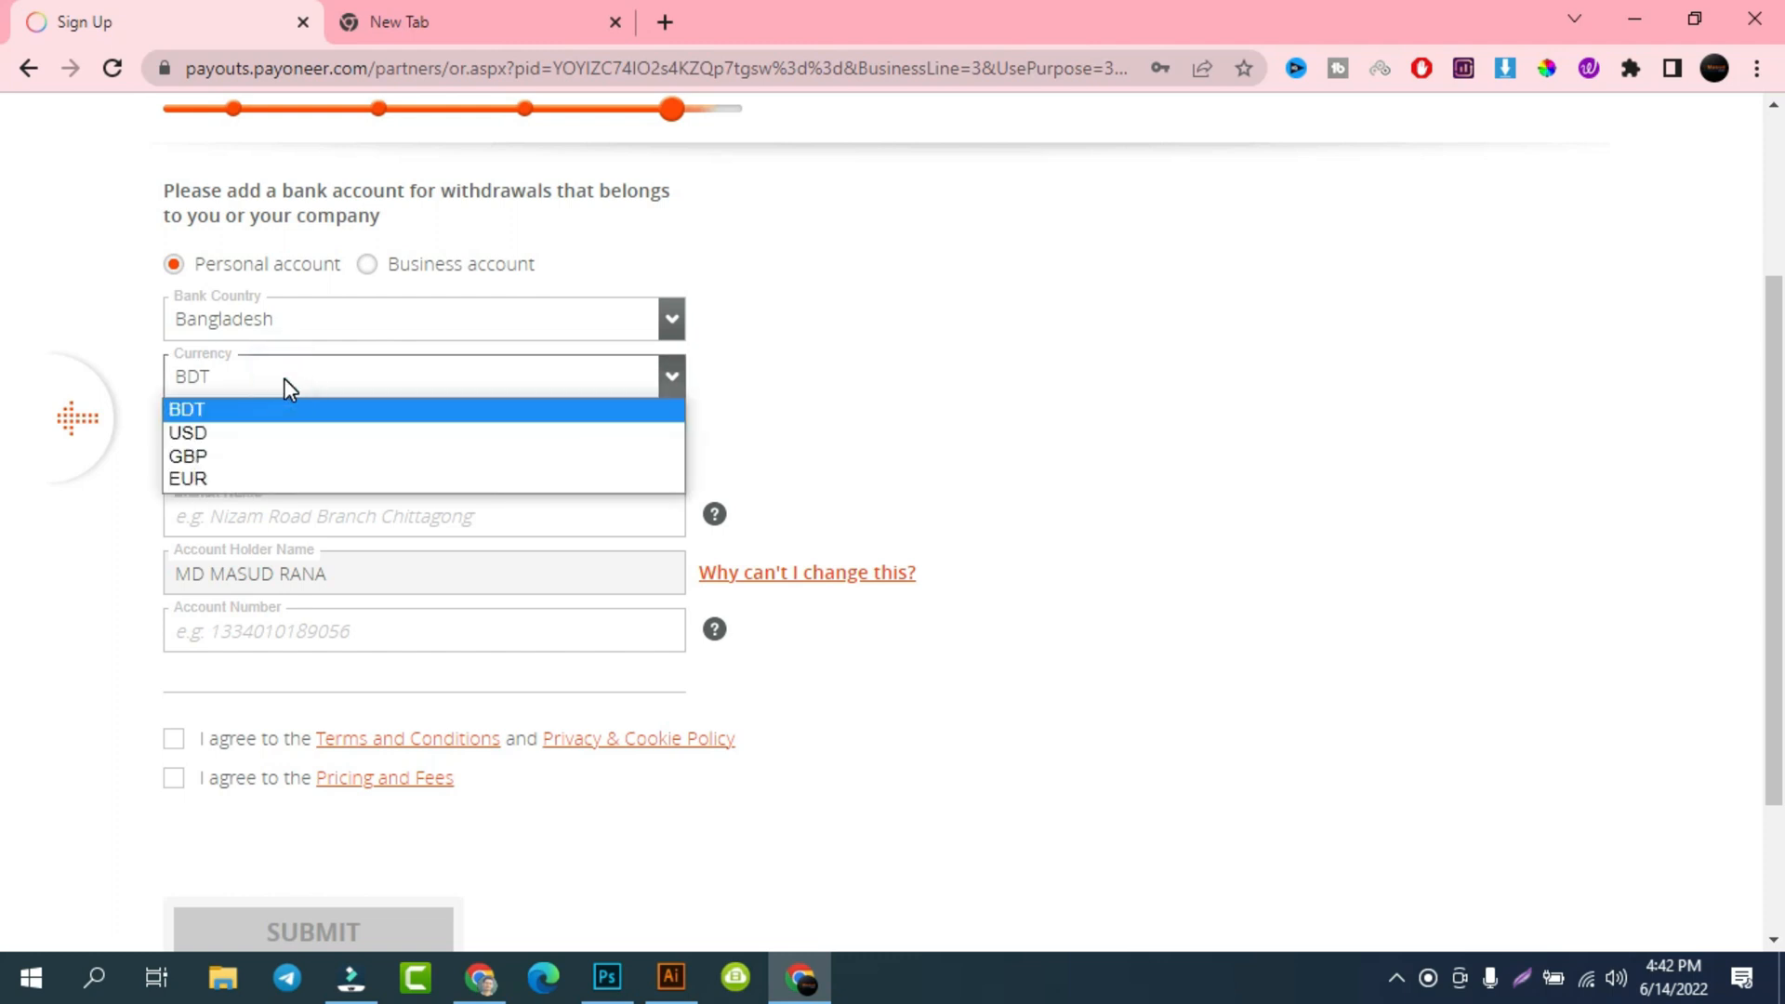
{"action": "left_click", "coordinate": [253, 381]}
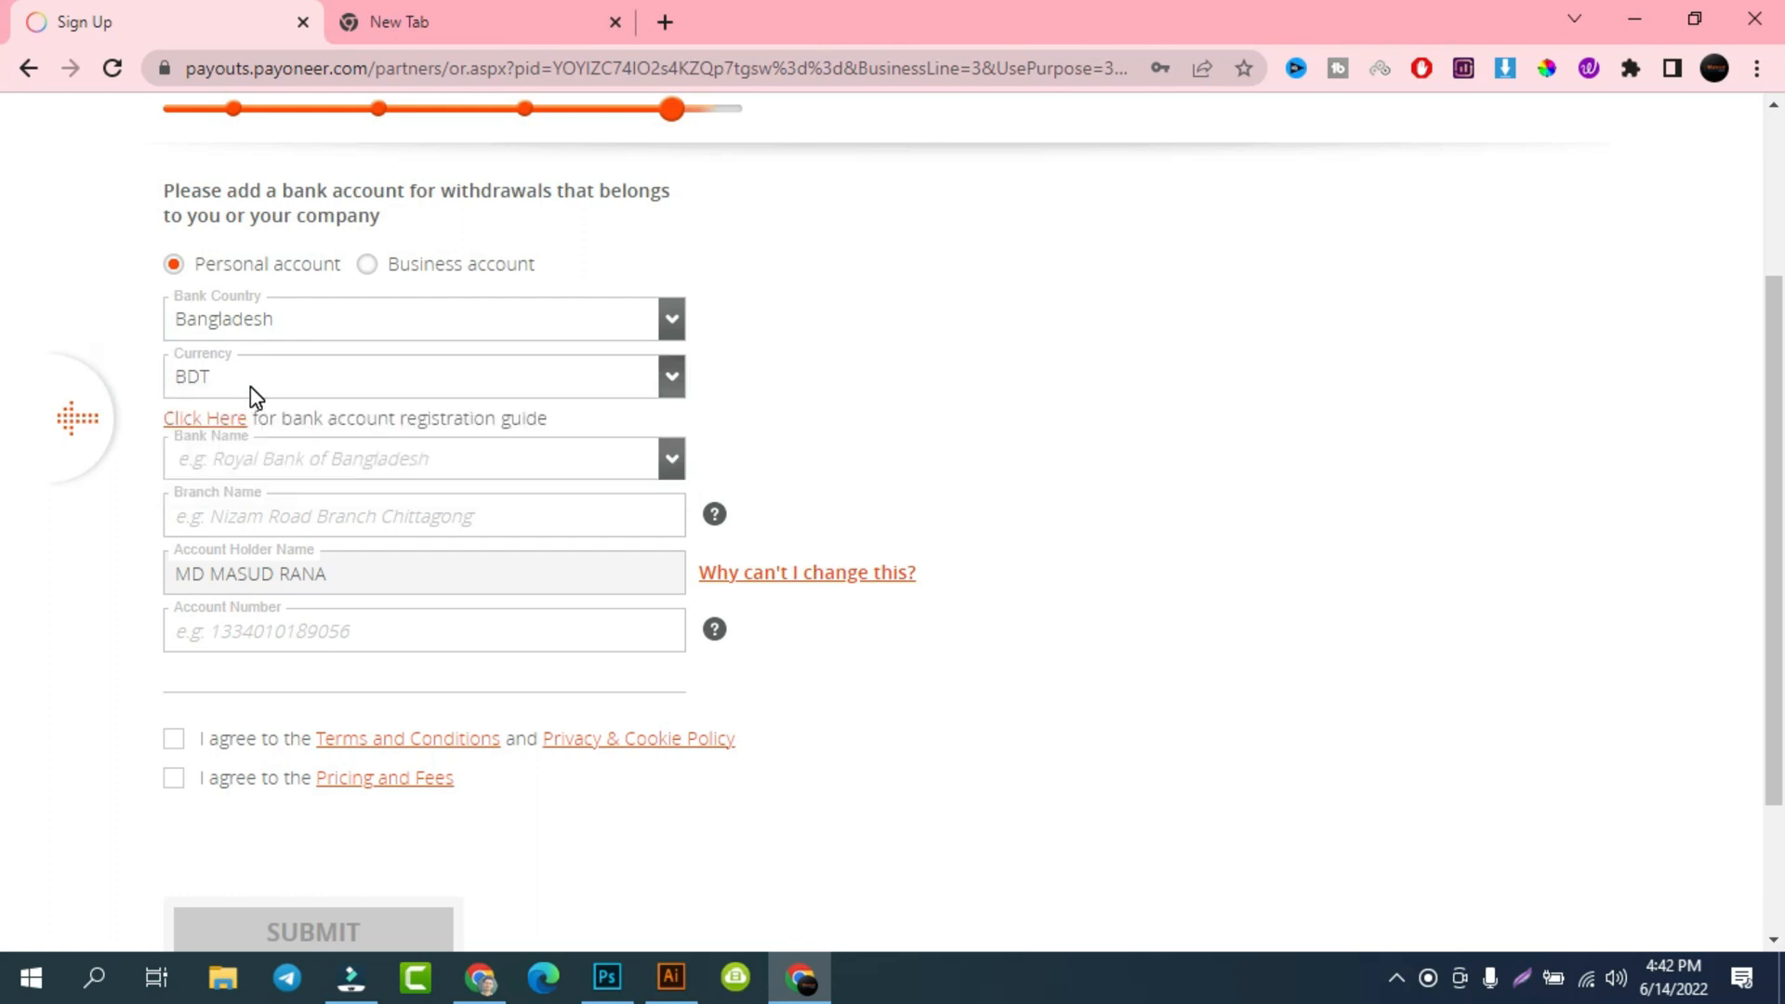
{"action": "left_click", "coordinate": [239, 382]}
{"action": "left_click", "coordinate": [152, 372]}
{"action": "left_click", "coordinate": [109, 444]}
{"action": "scroll", "coordinate": [338, 561], "scroll_direction": "up", "scroll_amount": 1}
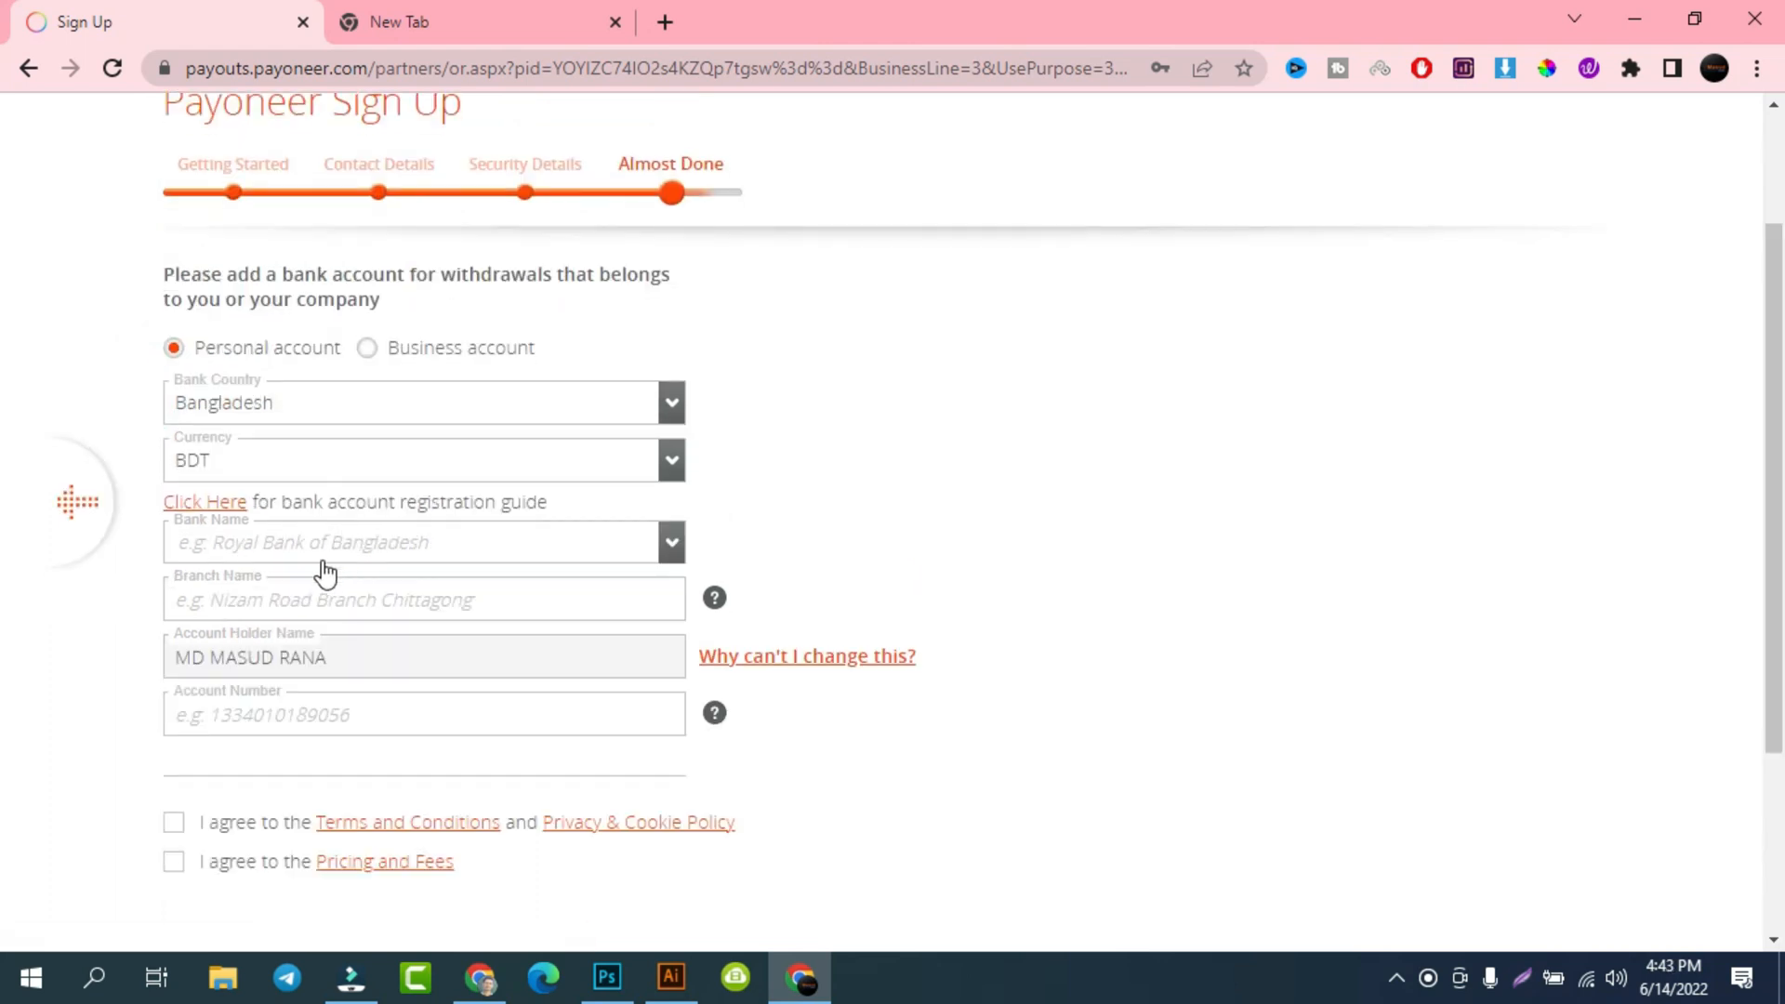
Search 'DU' in Bank Name and select DUTCHBANGLA BANK LTD
{"action": "left_click", "coordinate": [432, 556]}
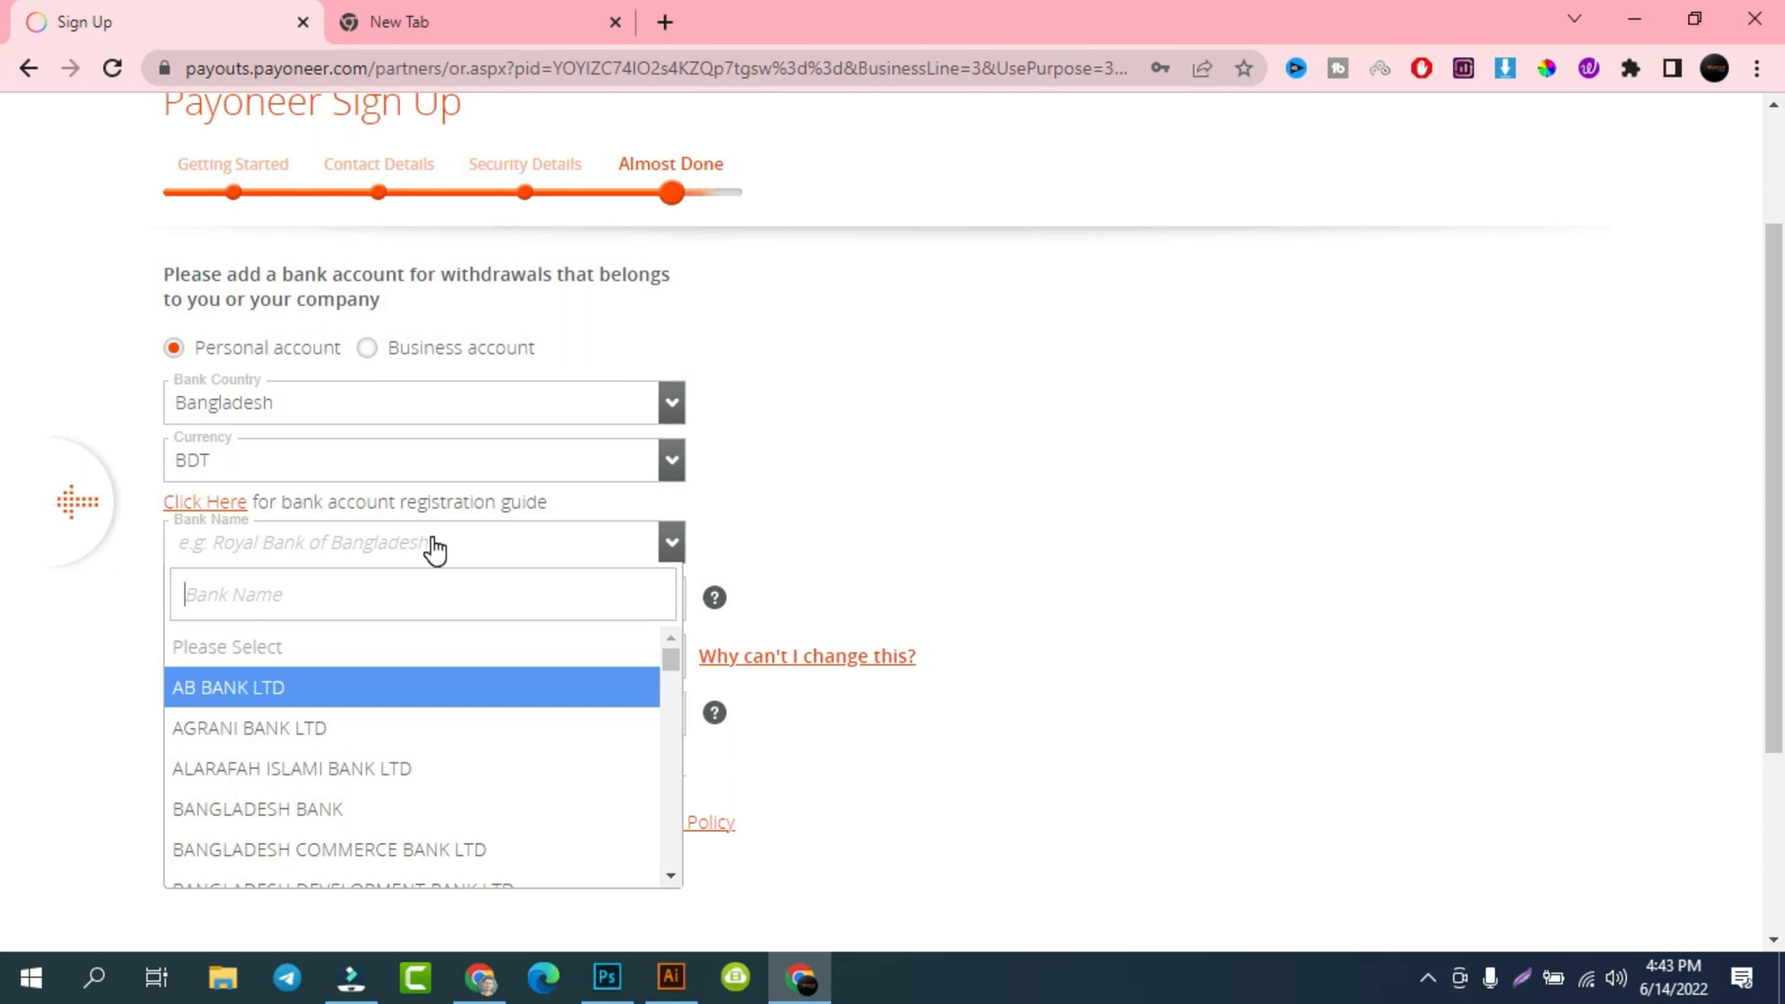
{"action": "type", "text": "D"}
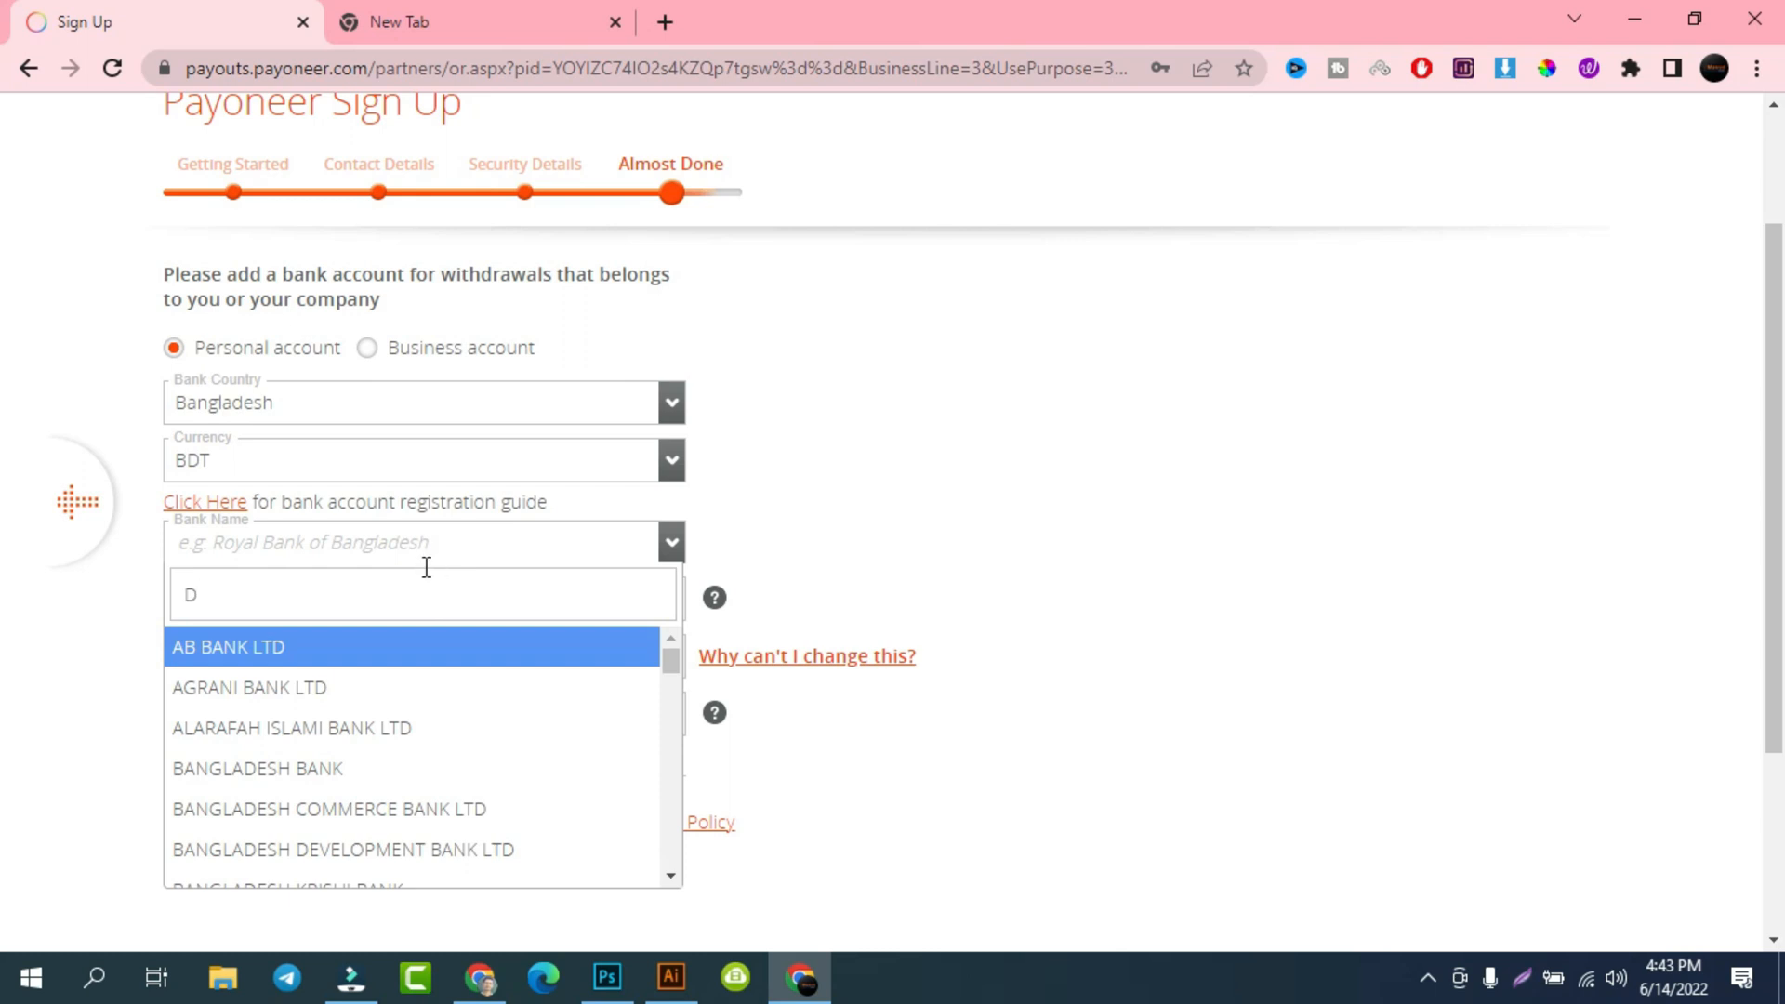
{"action": "type", "text": "U"}
{"action": "left_click", "coordinate": [411, 645]}
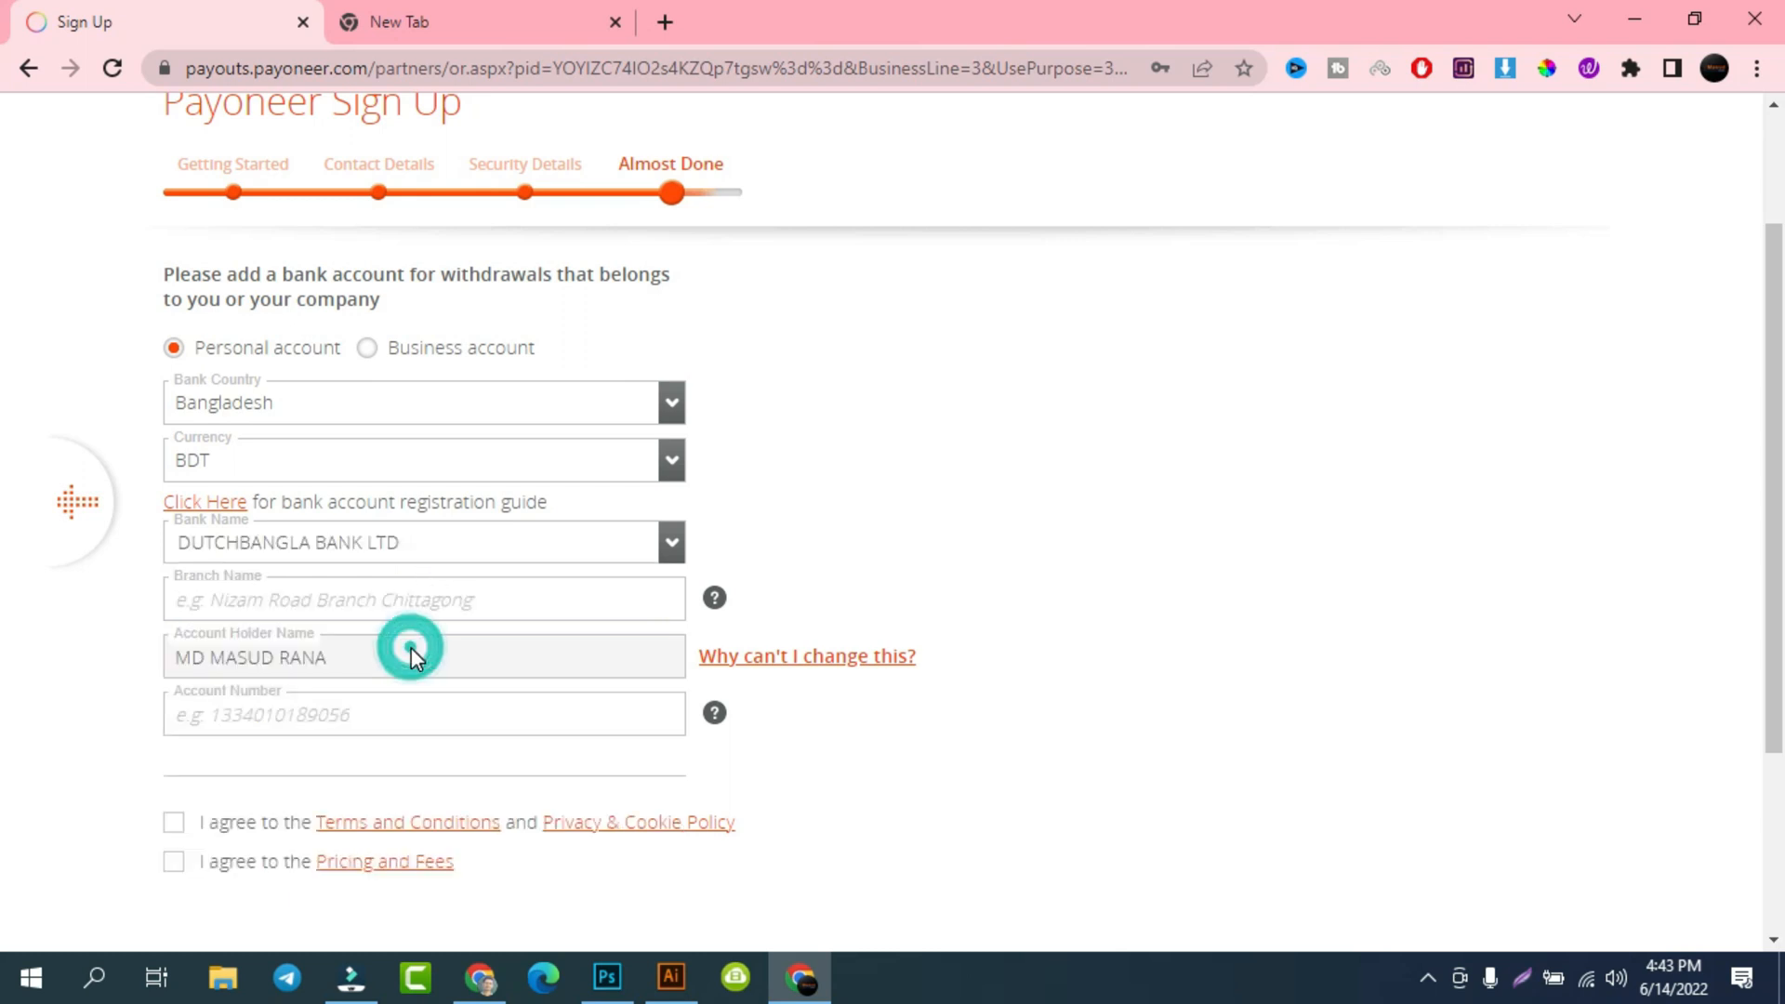
Accept the Terms and Conditions, Privacy Policy and Pricing and Fees agreements
{"action": "left_click", "coordinate": [310, 711]}
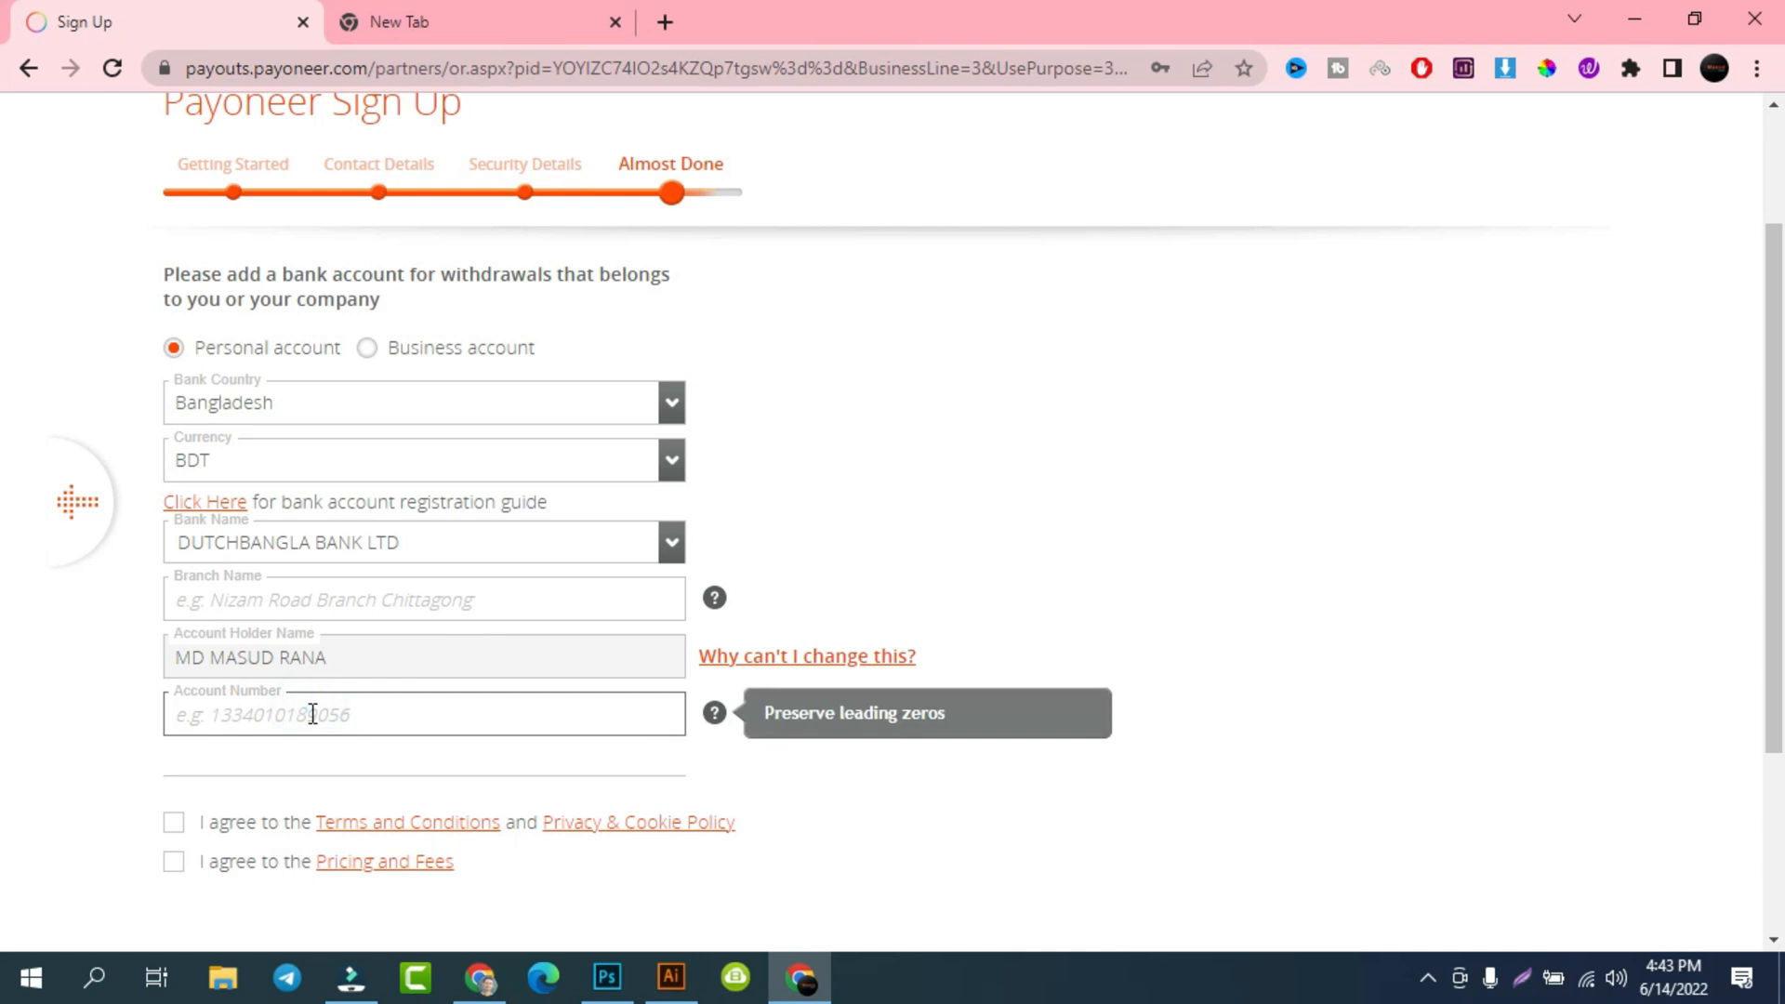
{"action": "scroll", "coordinate": [312, 717], "scroll_direction": "down", "scroll_amount": 3}
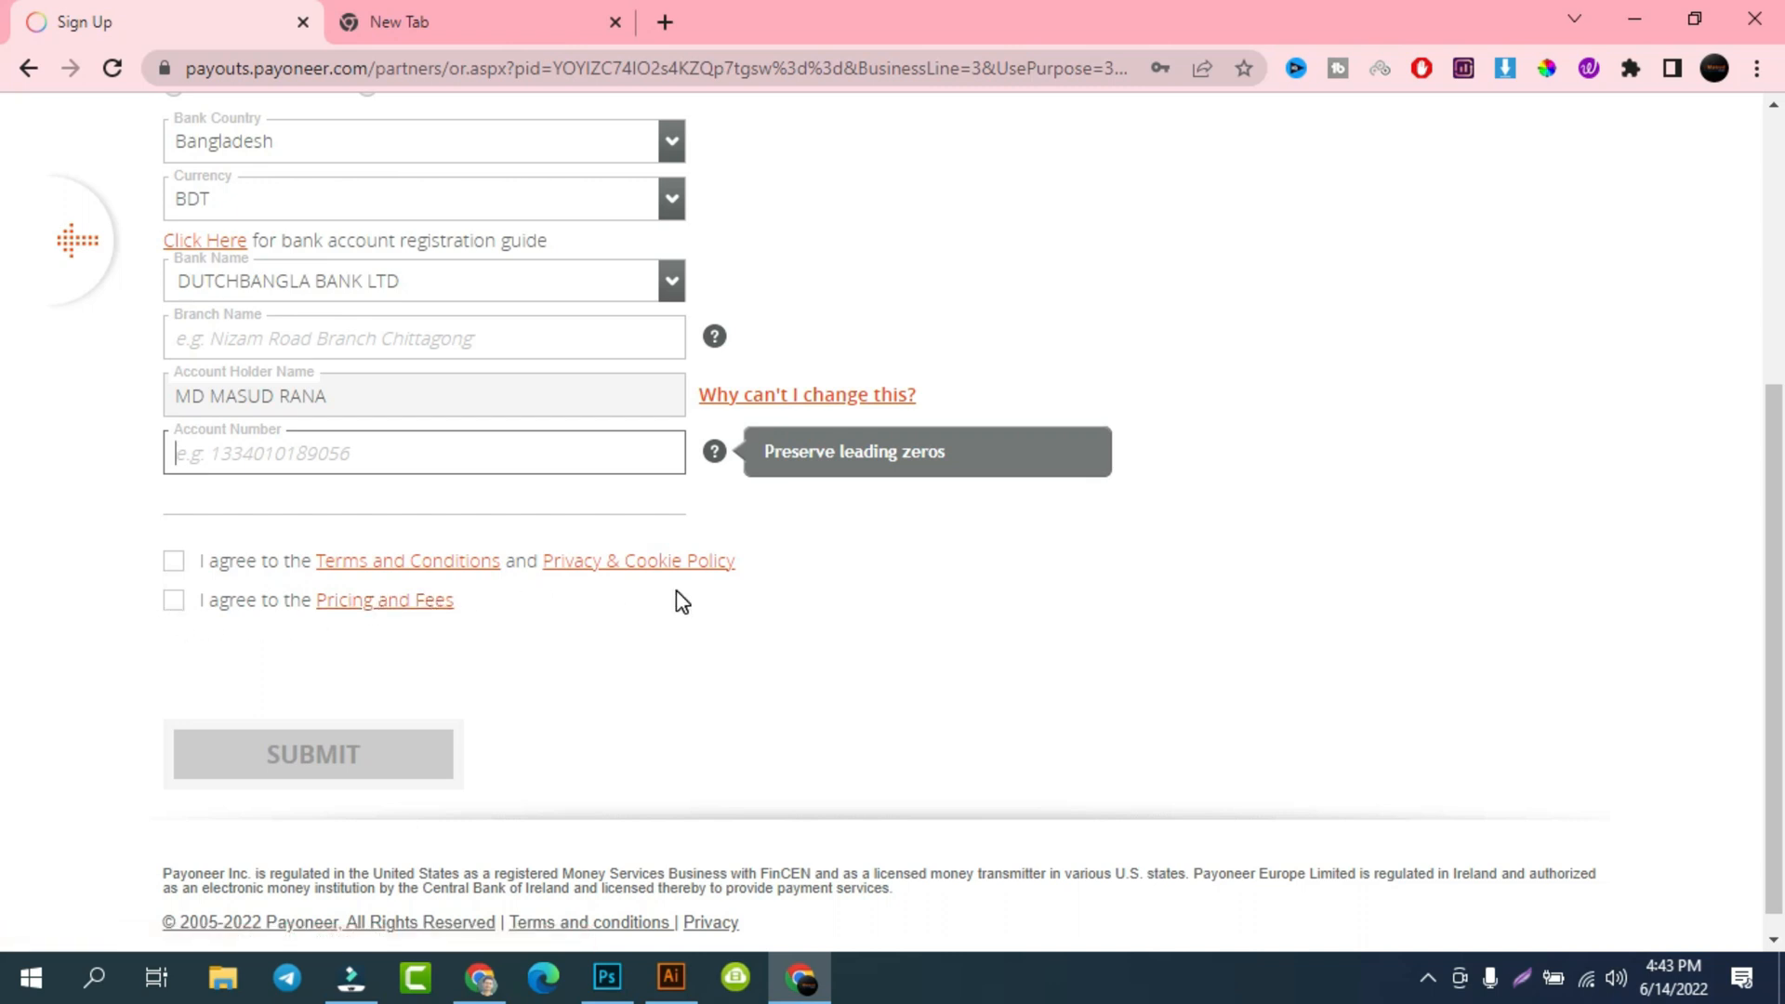
{"action": "left_click", "coordinate": [209, 627]}
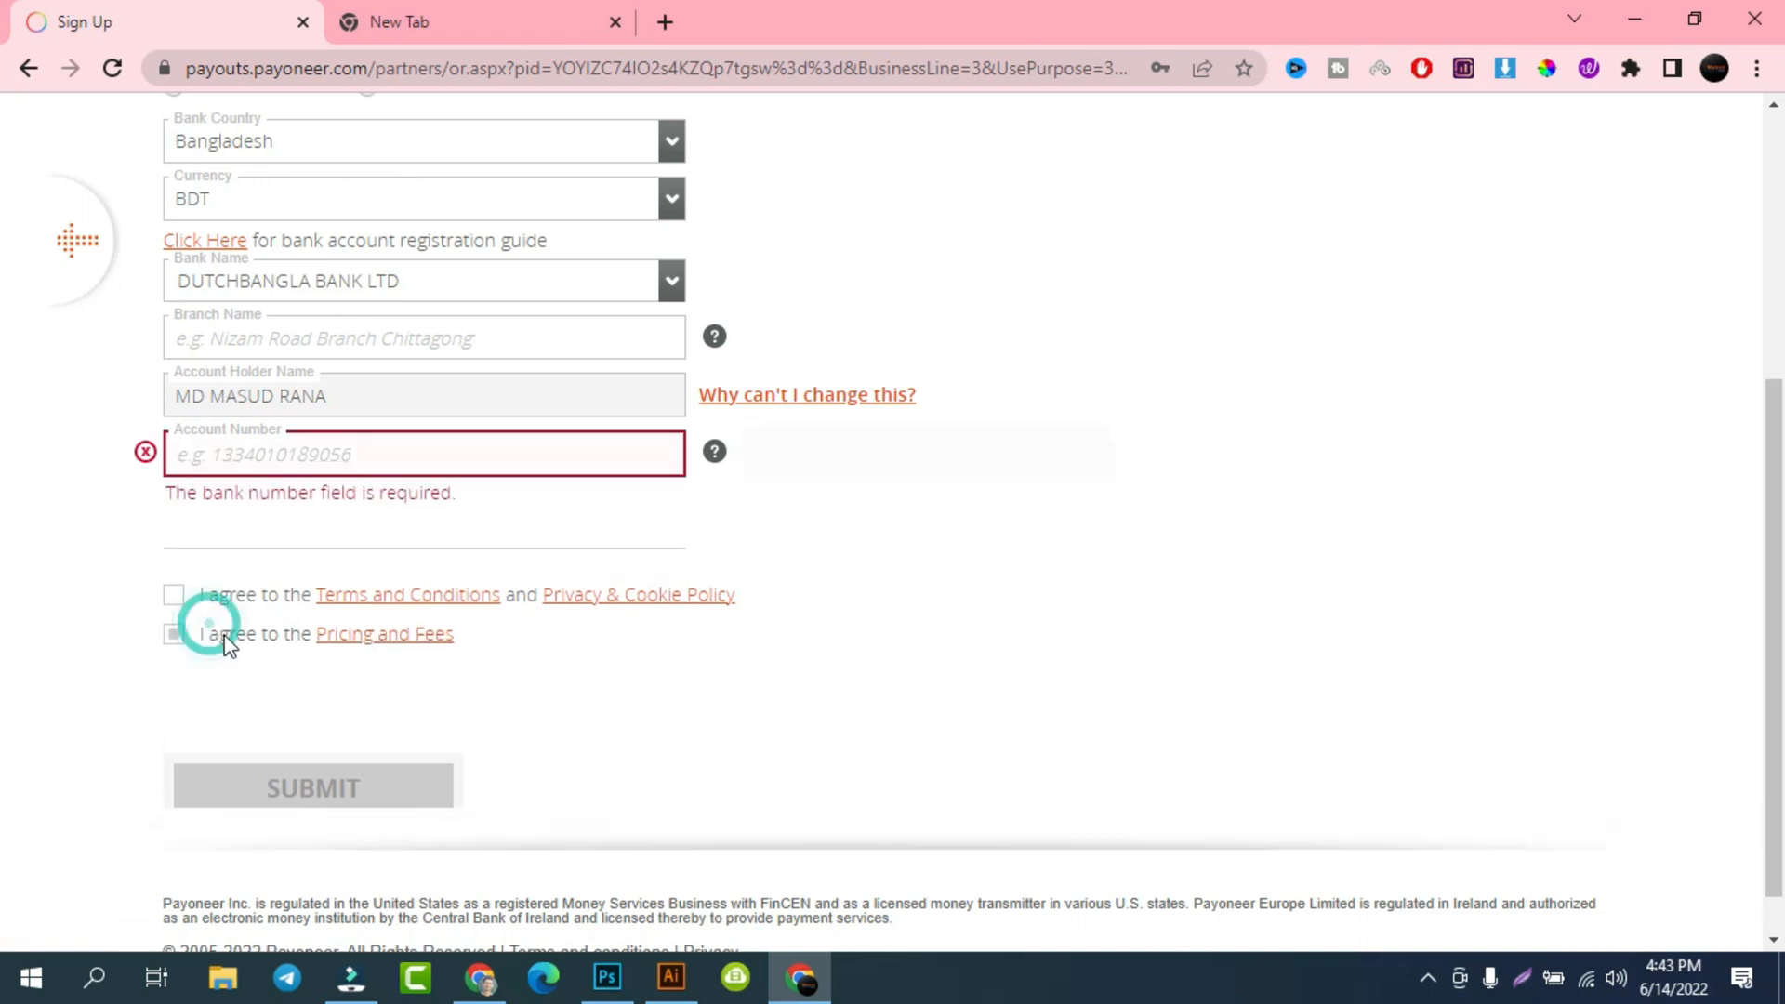
{"action": "left_click", "coordinate": [174, 598]}
{"action": "left_click", "coordinate": [174, 634]}
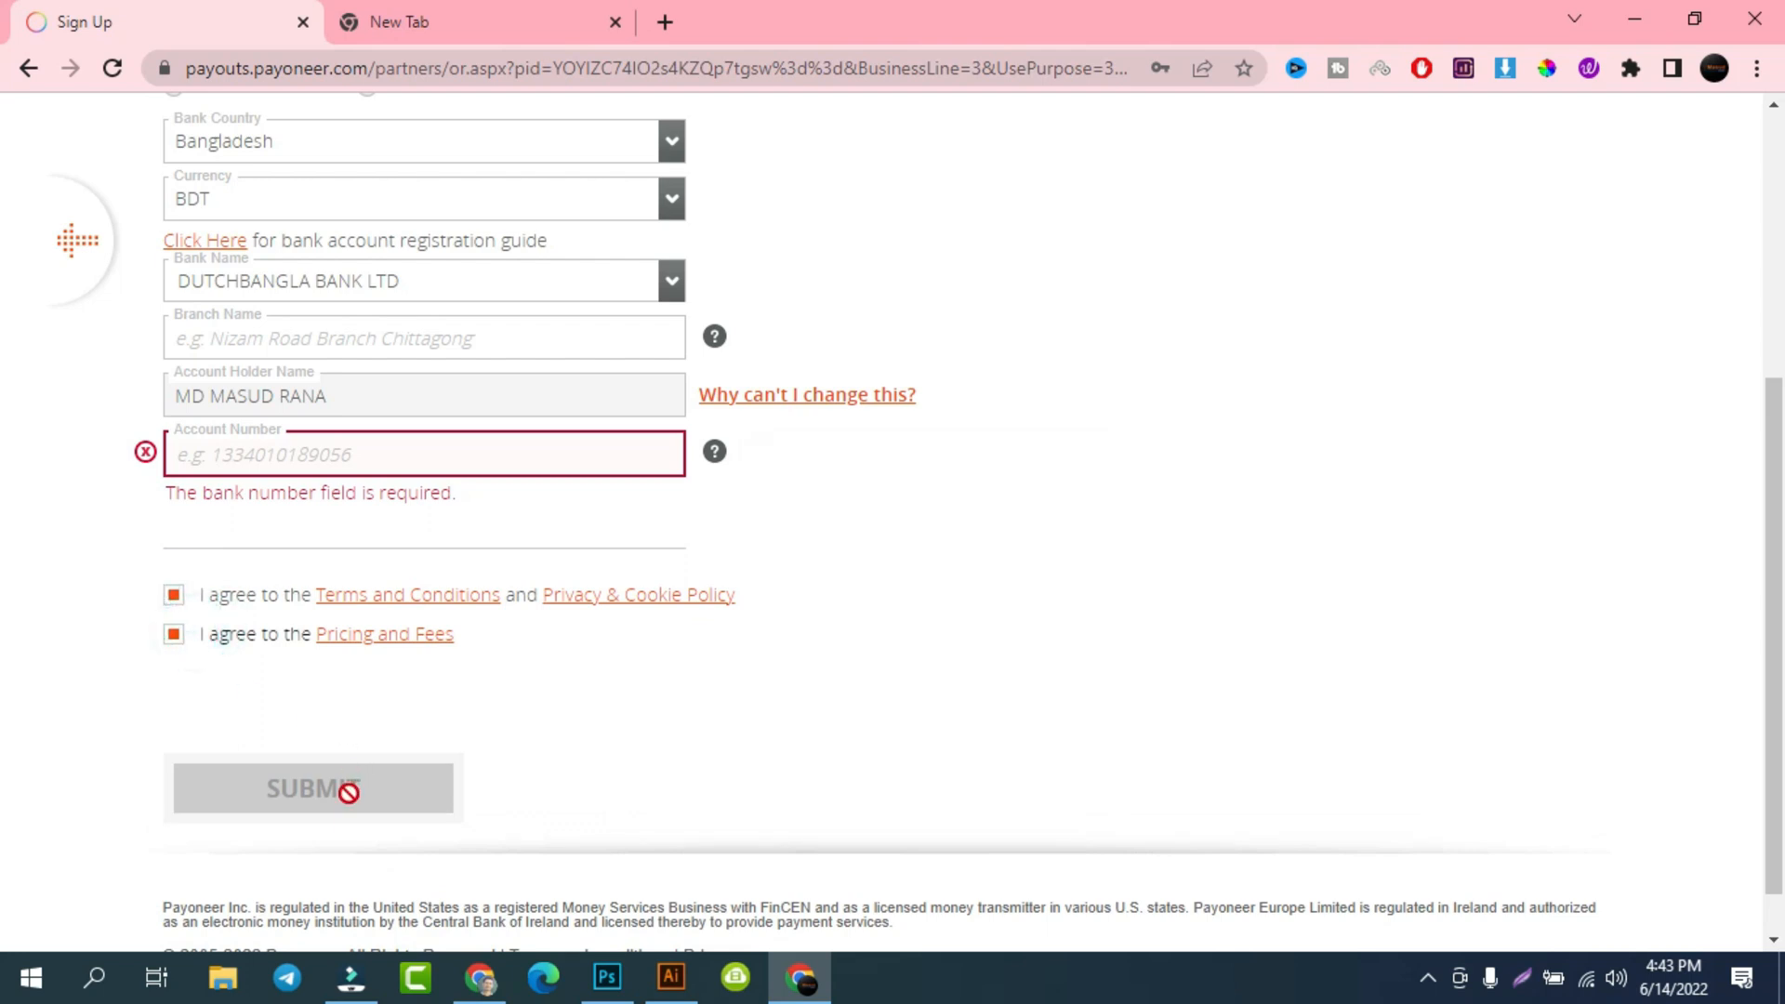
{"action": "scroll", "coordinate": [348, 788], "scroll_direction": "up", "scroll_amount": 5}
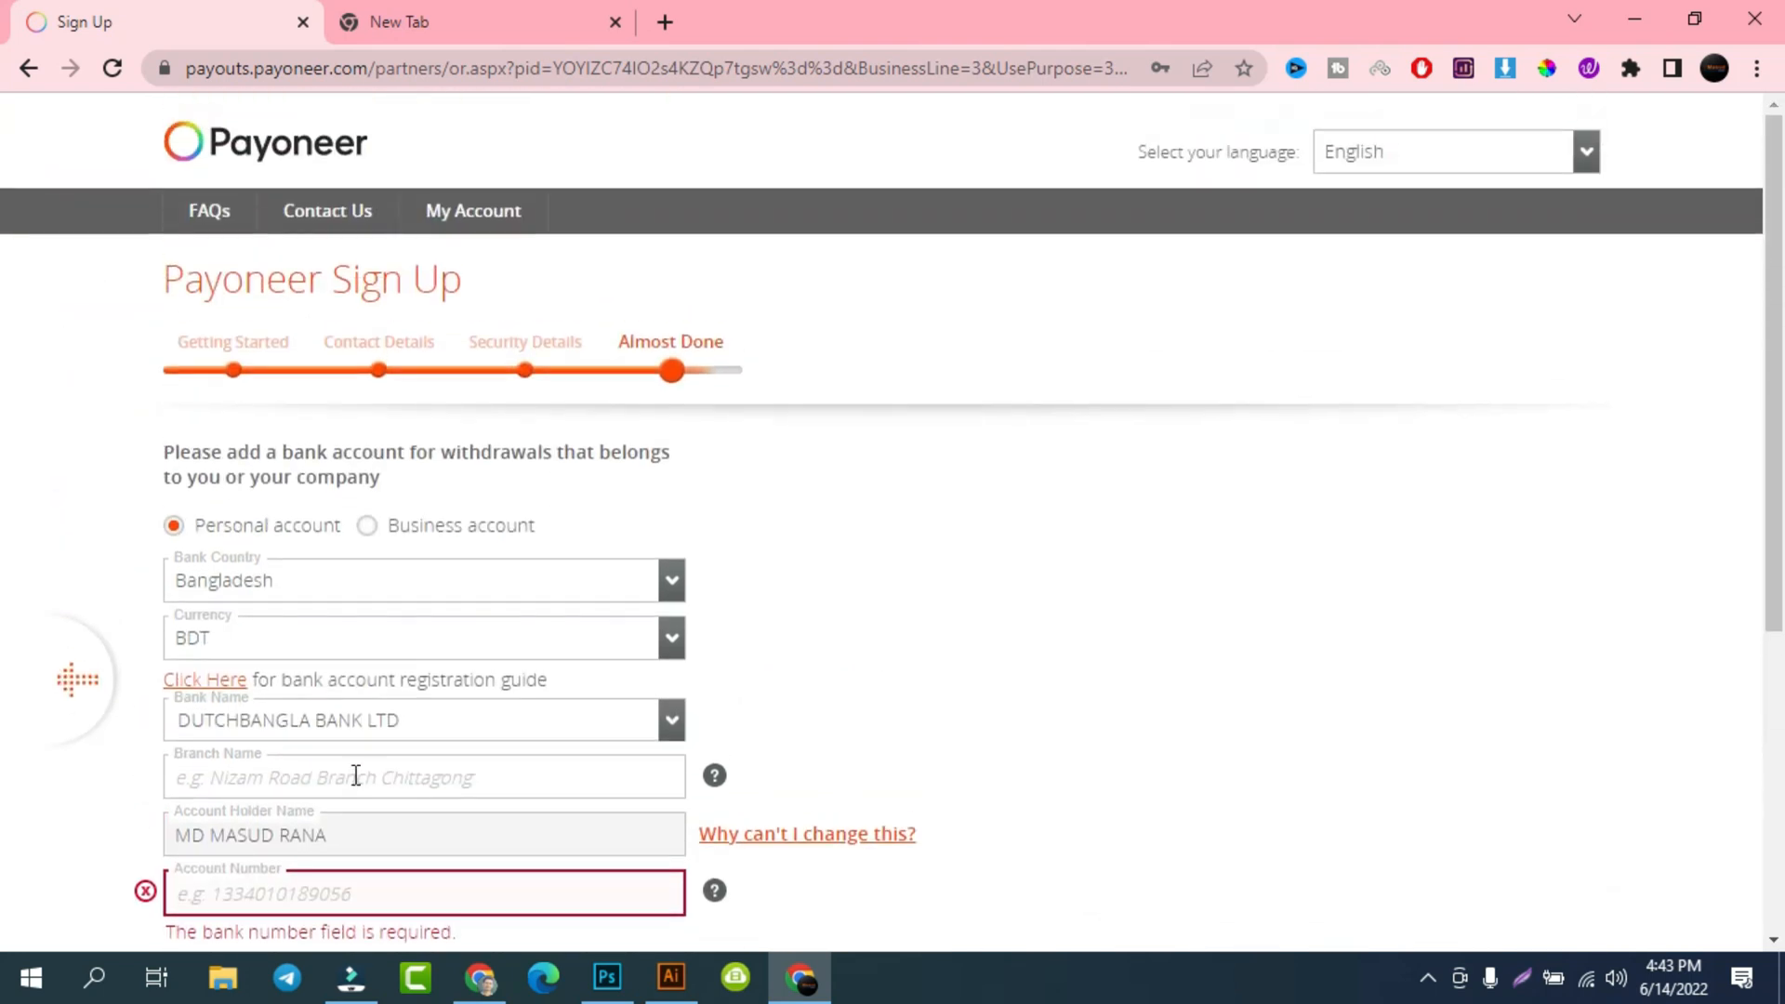
{"action": "left_click", "coordinate": [1429, 978]}
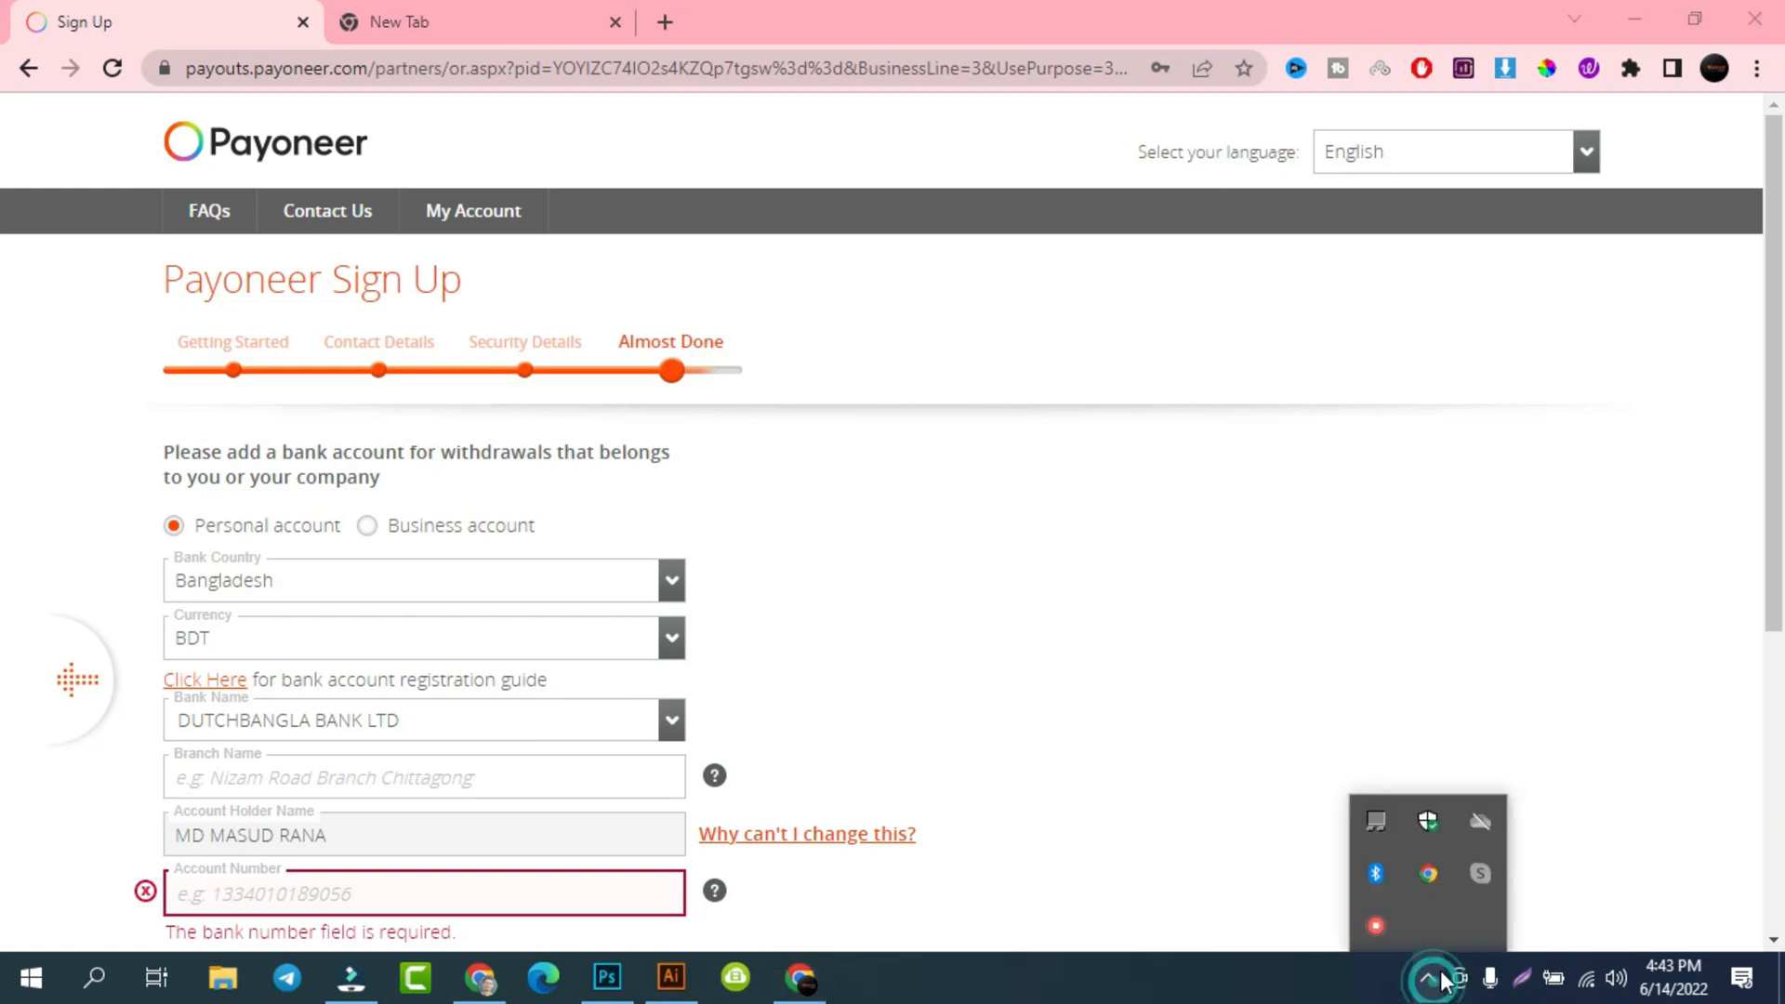
{"action": "right_click", "coordinate": [1383, 930]}
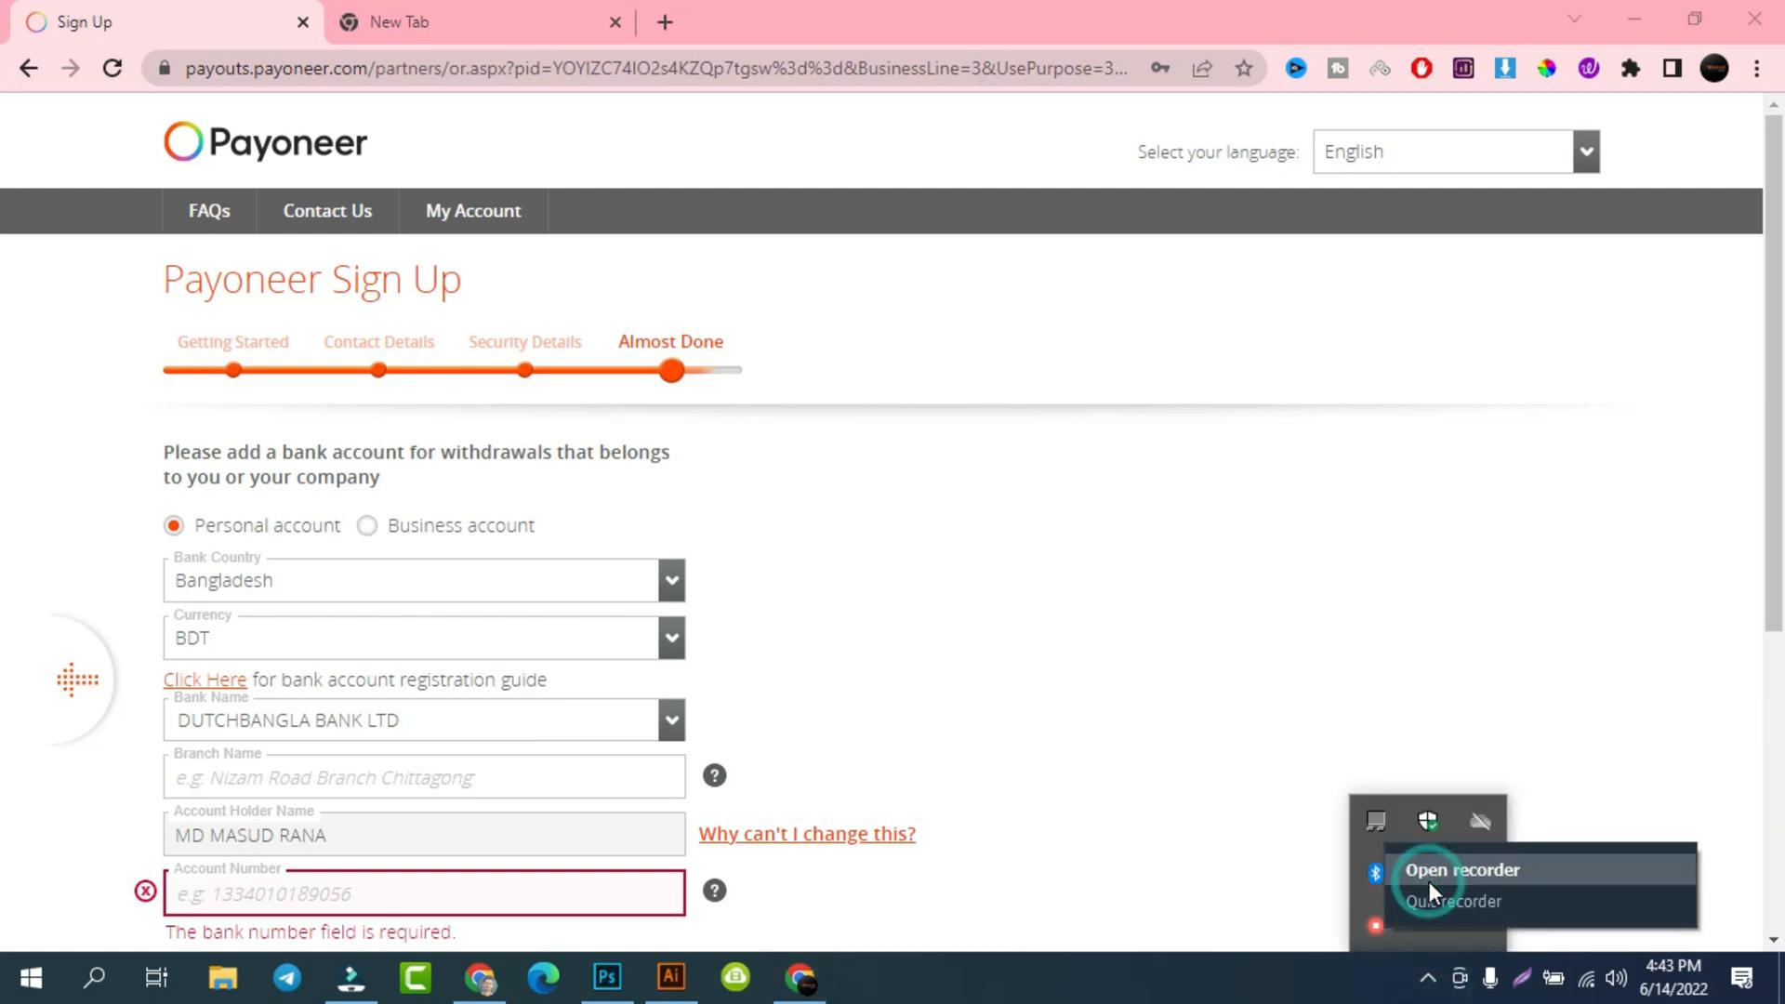
{"action": "left_click", "coordinate": [1430, 872]}
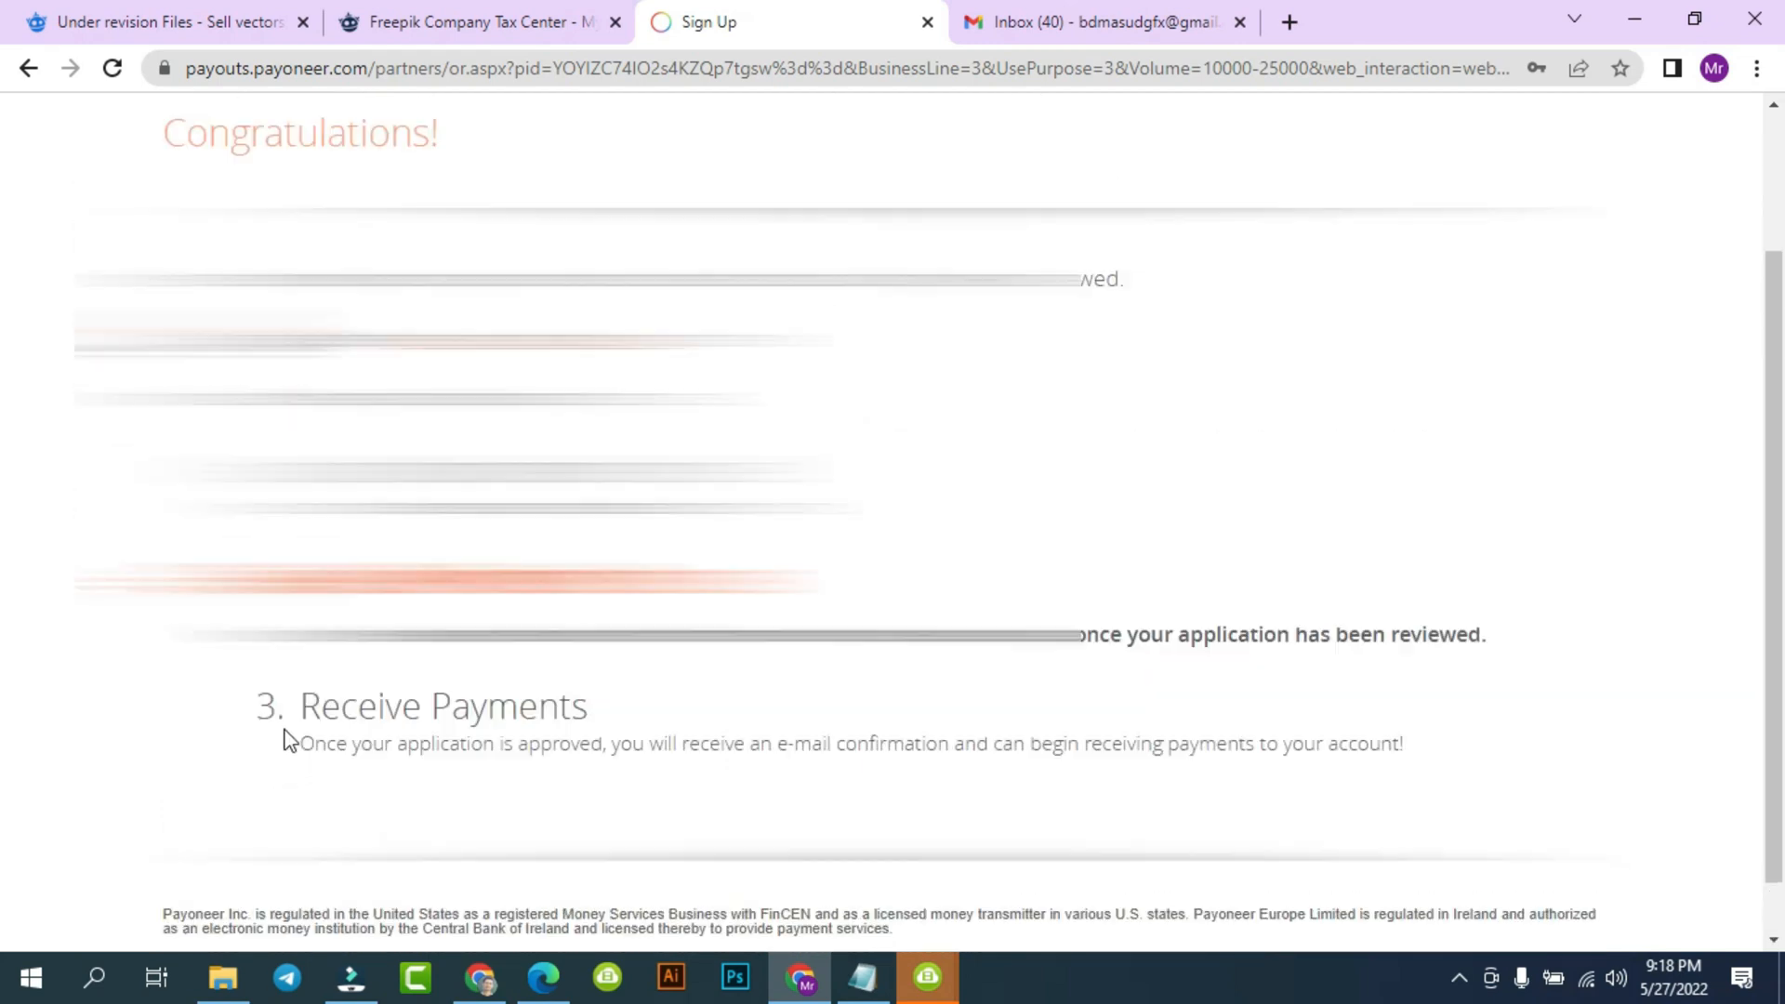
Scroll through the Congratulations page showing step 2, Review > In Process
{"action": "scroll", "coordinate": [288, 740], "scroll_direction": "up", "scroll_amount": 2}
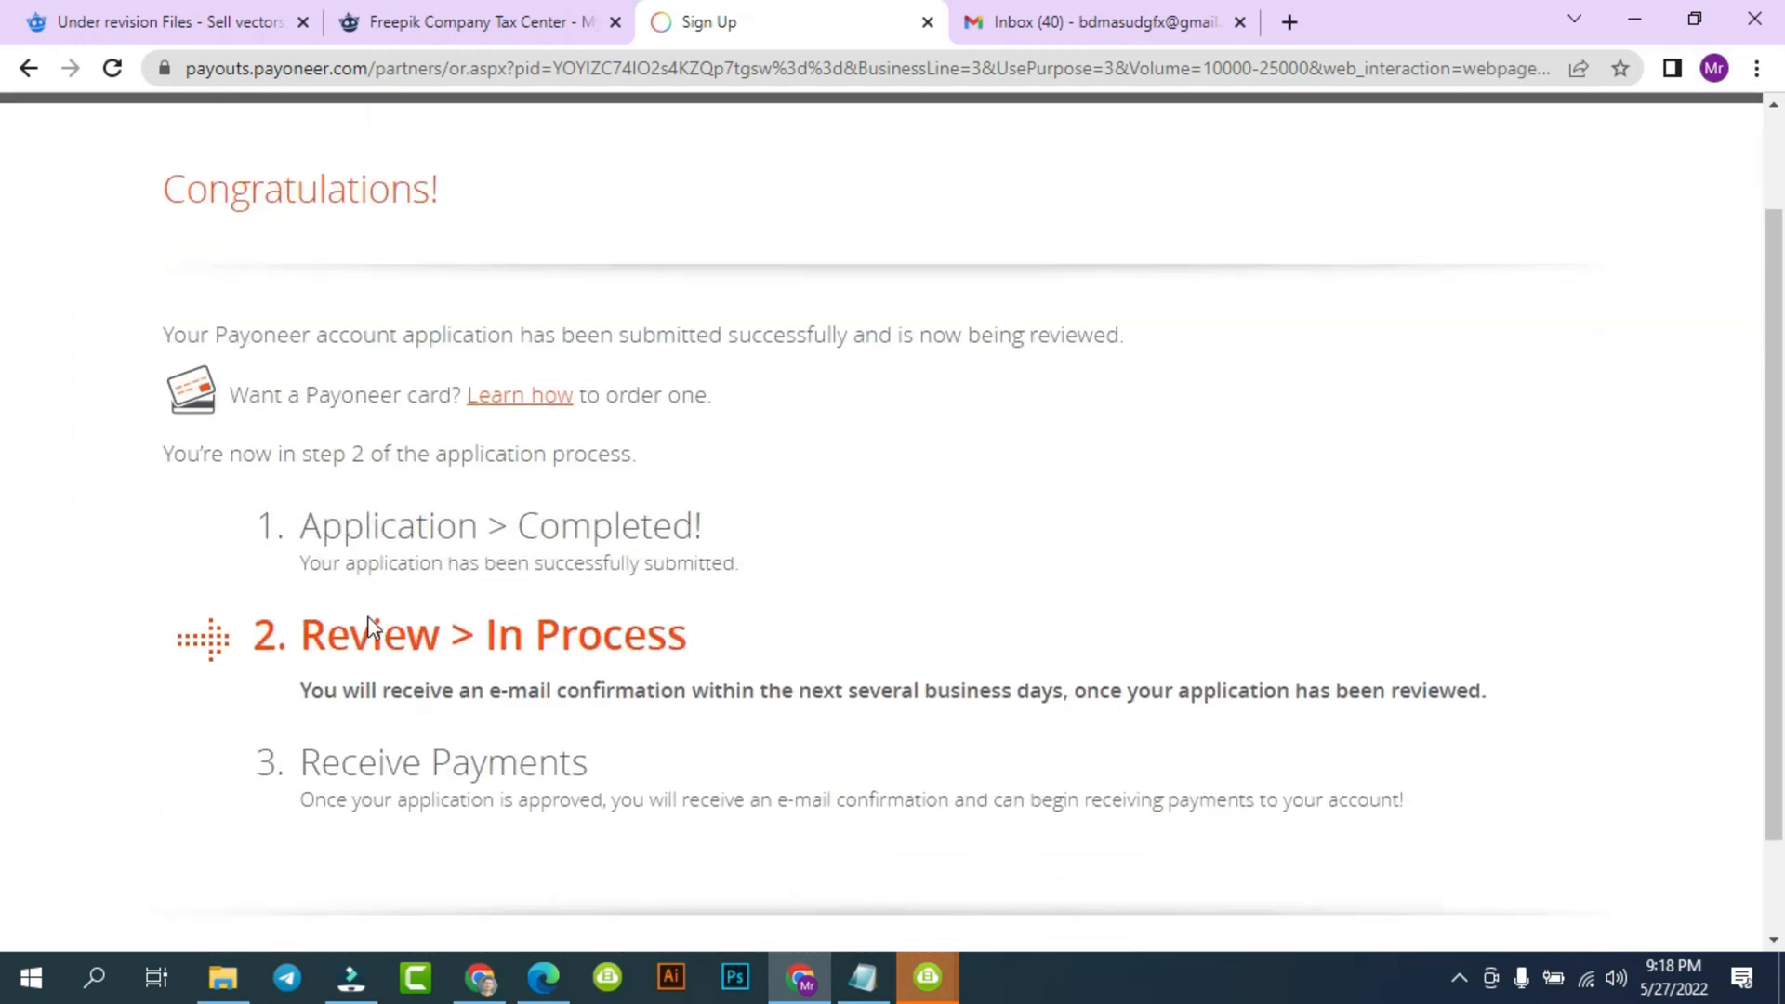
{"action": "scroll", "coordinate": [370, 625], "scroll_direction": "down", "scroll_amount": 2}
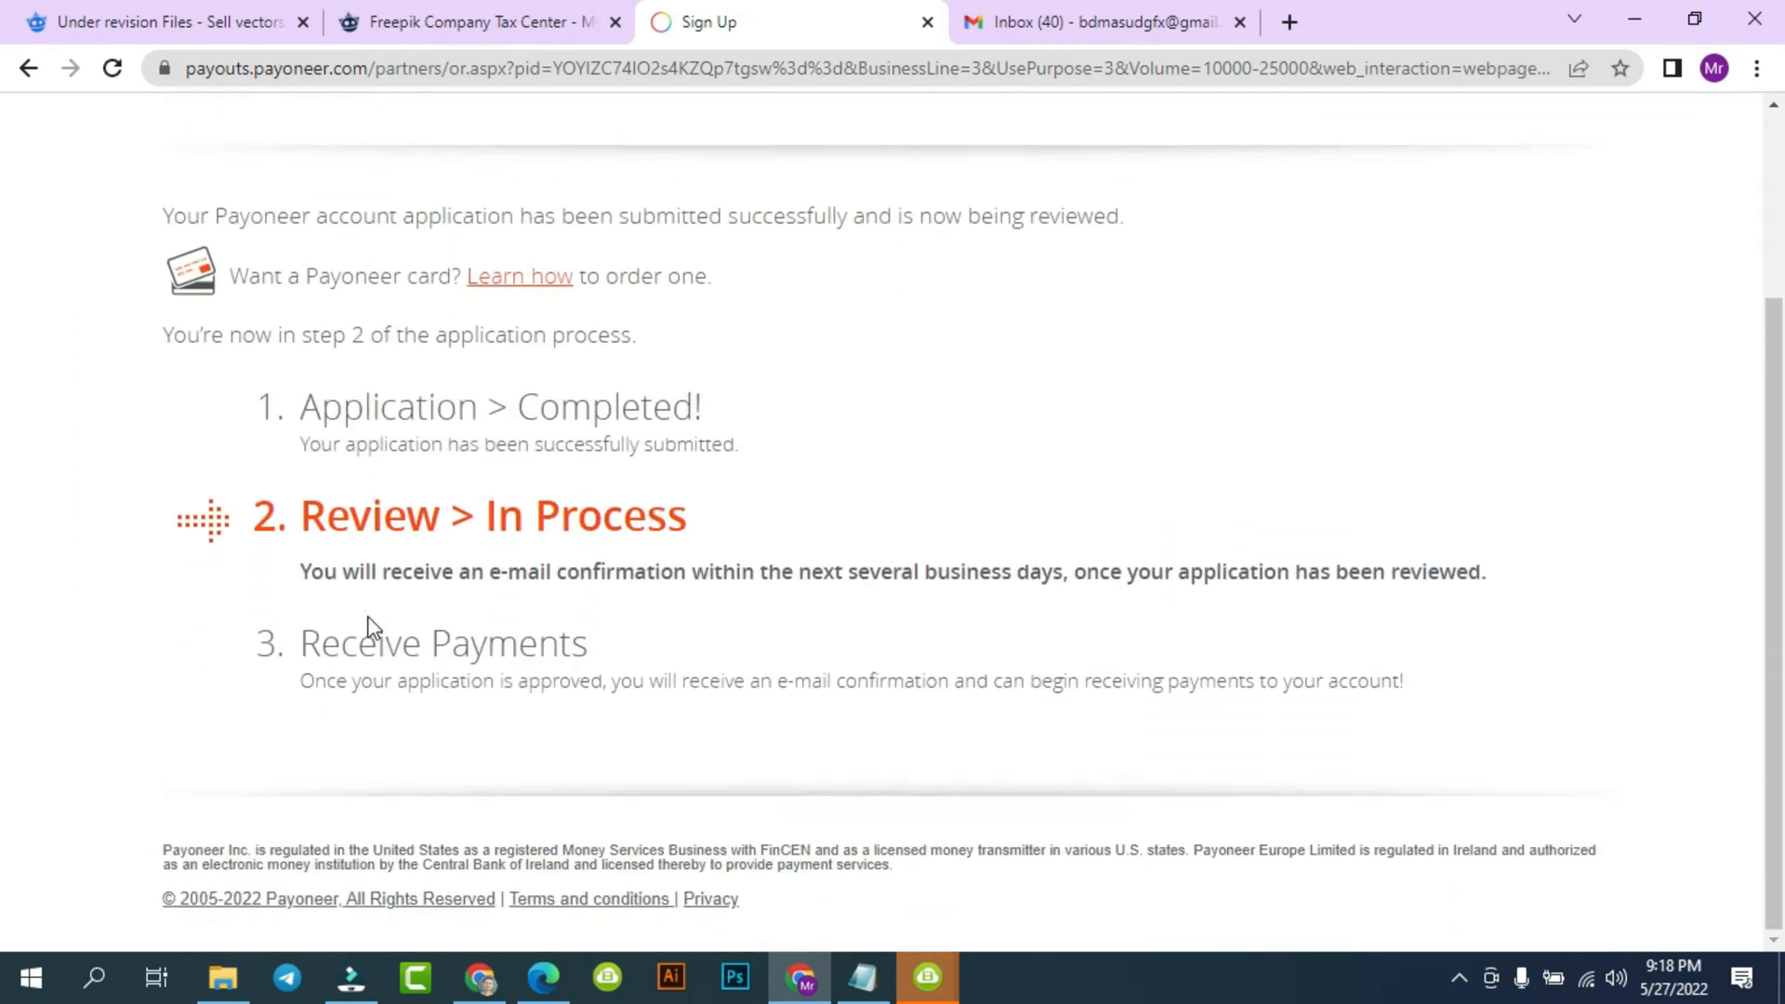
{"action": "scroll", "coordinate": [370, 613], "scroll_direction": "up", "scroll_amount": 3}
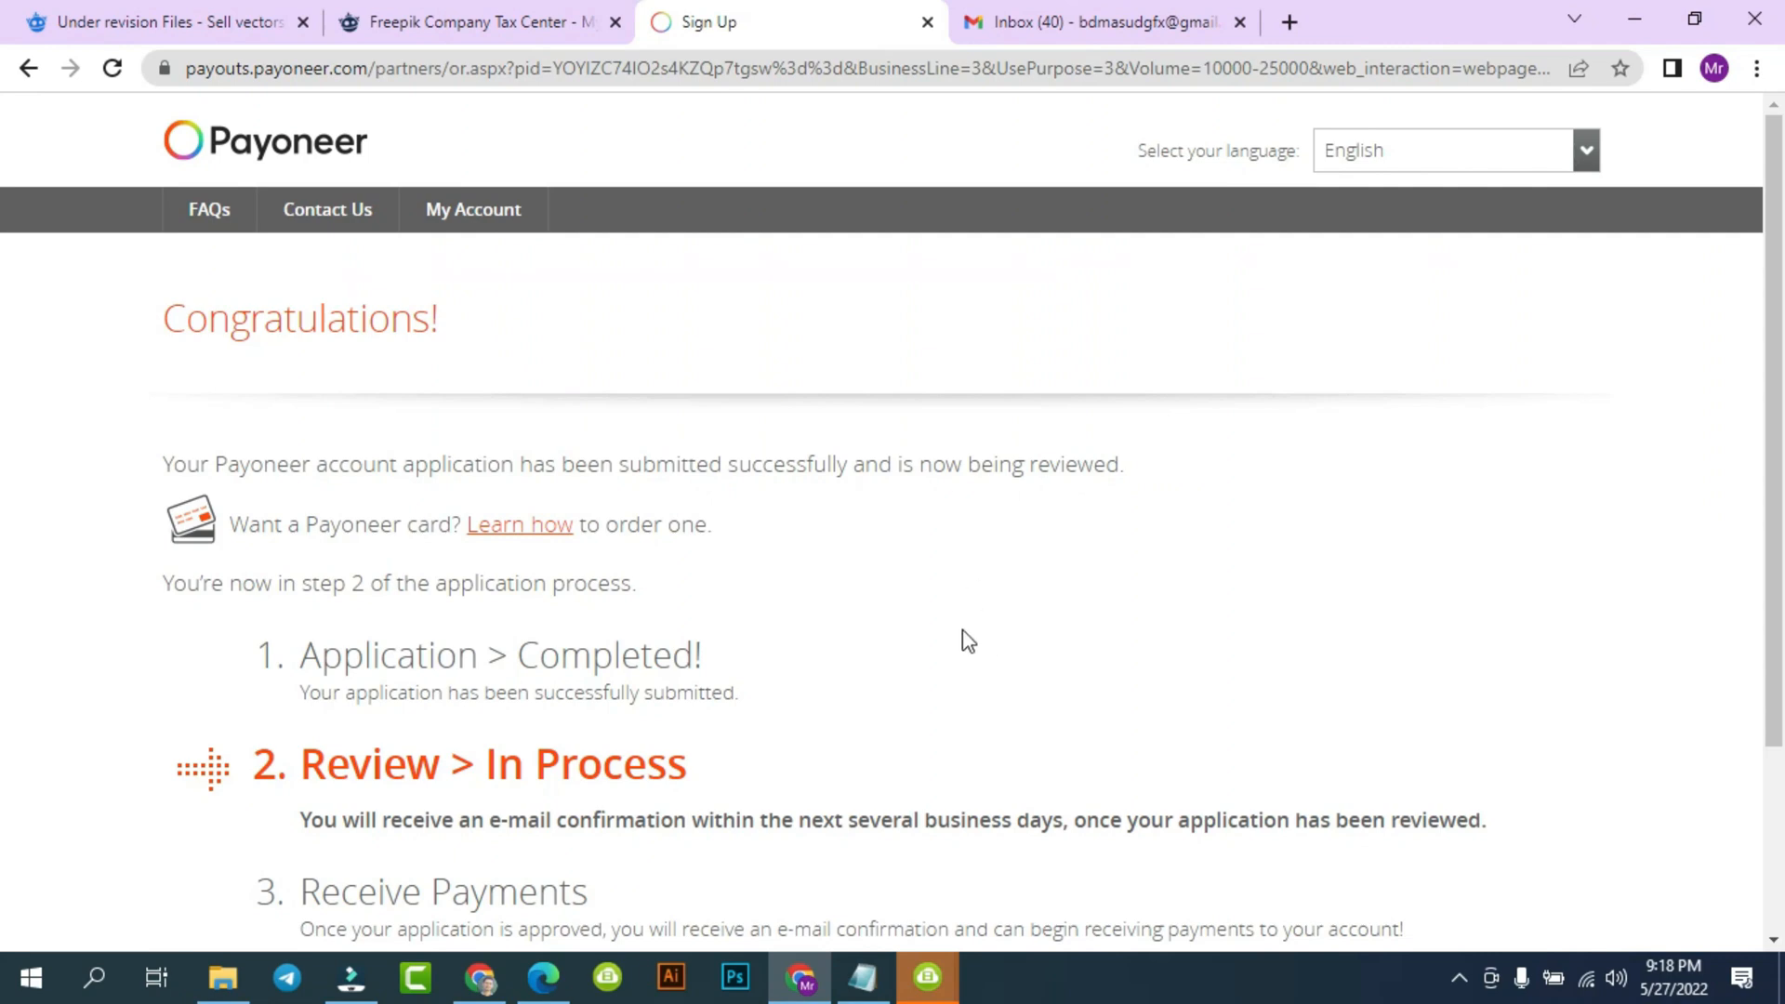
{"action": "scroll", "coordinate": [962, 630], "scroll_direction": "down", "scroll_amount": 3}
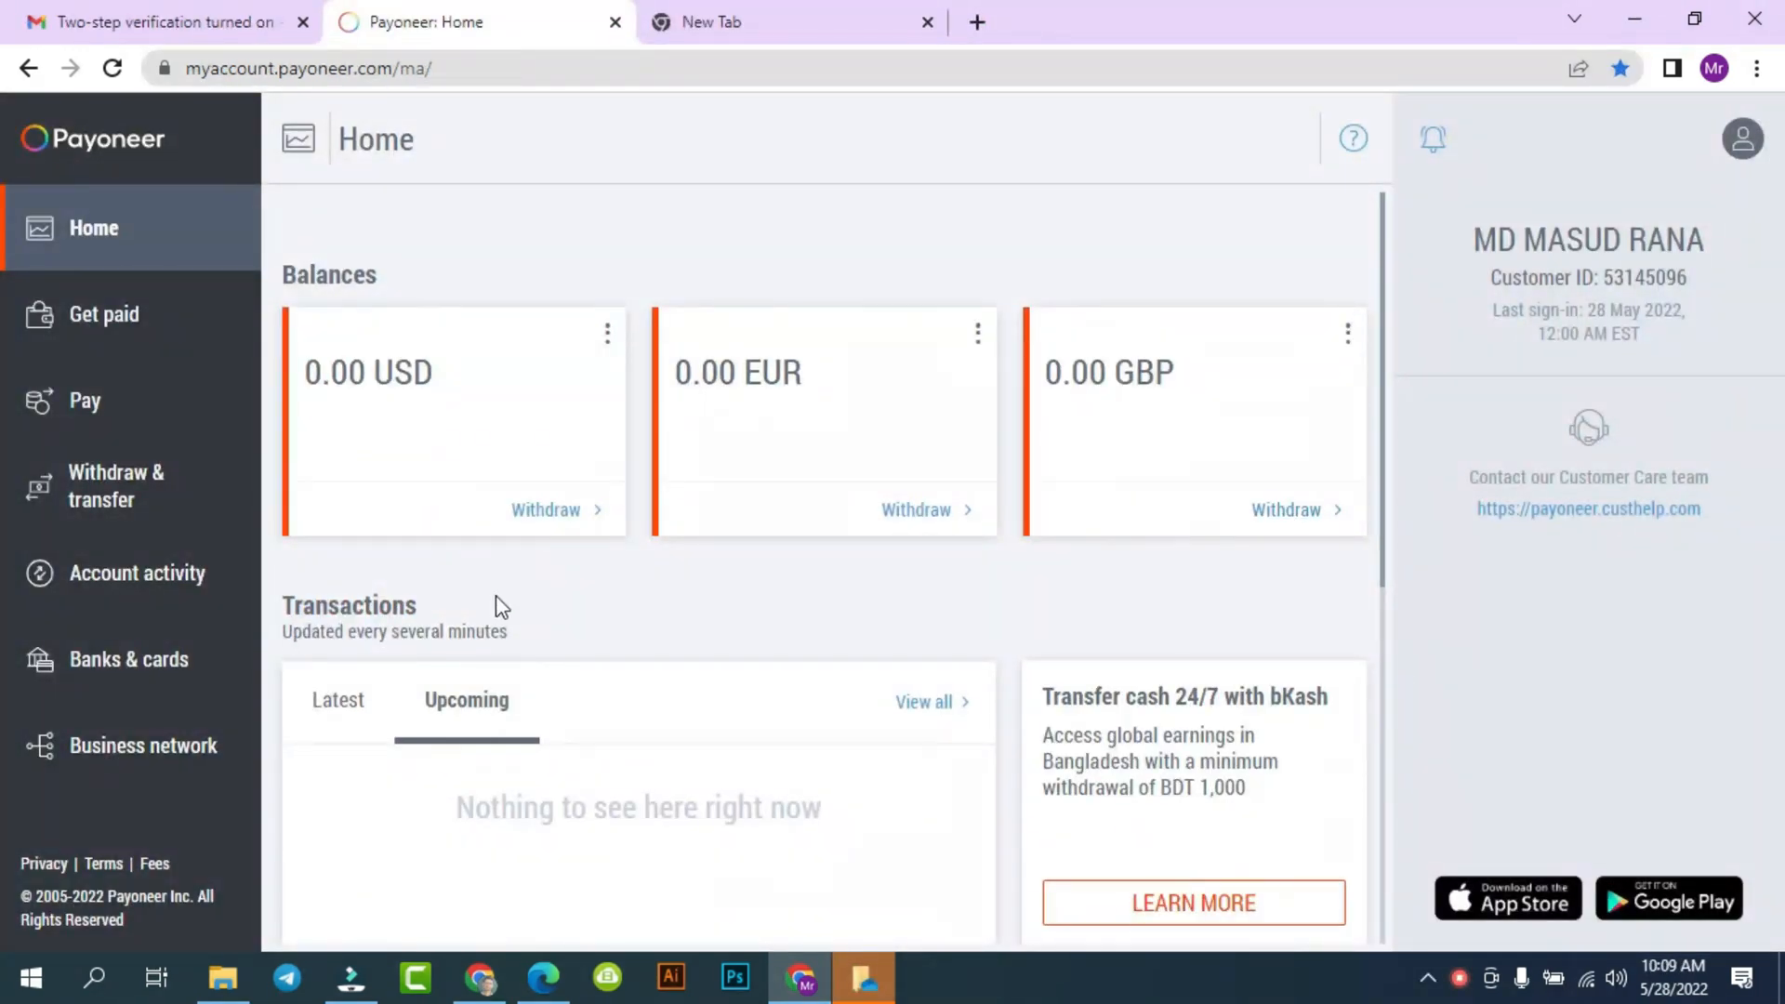
{"action": "scroll", "coordinate": [494, 596], "scroll_direction": "down", "scroll_amount": 5}
{"action": "scroll", "coordinate": [496, 597], "scroll_direction": "up", "scroll_amount": 5}
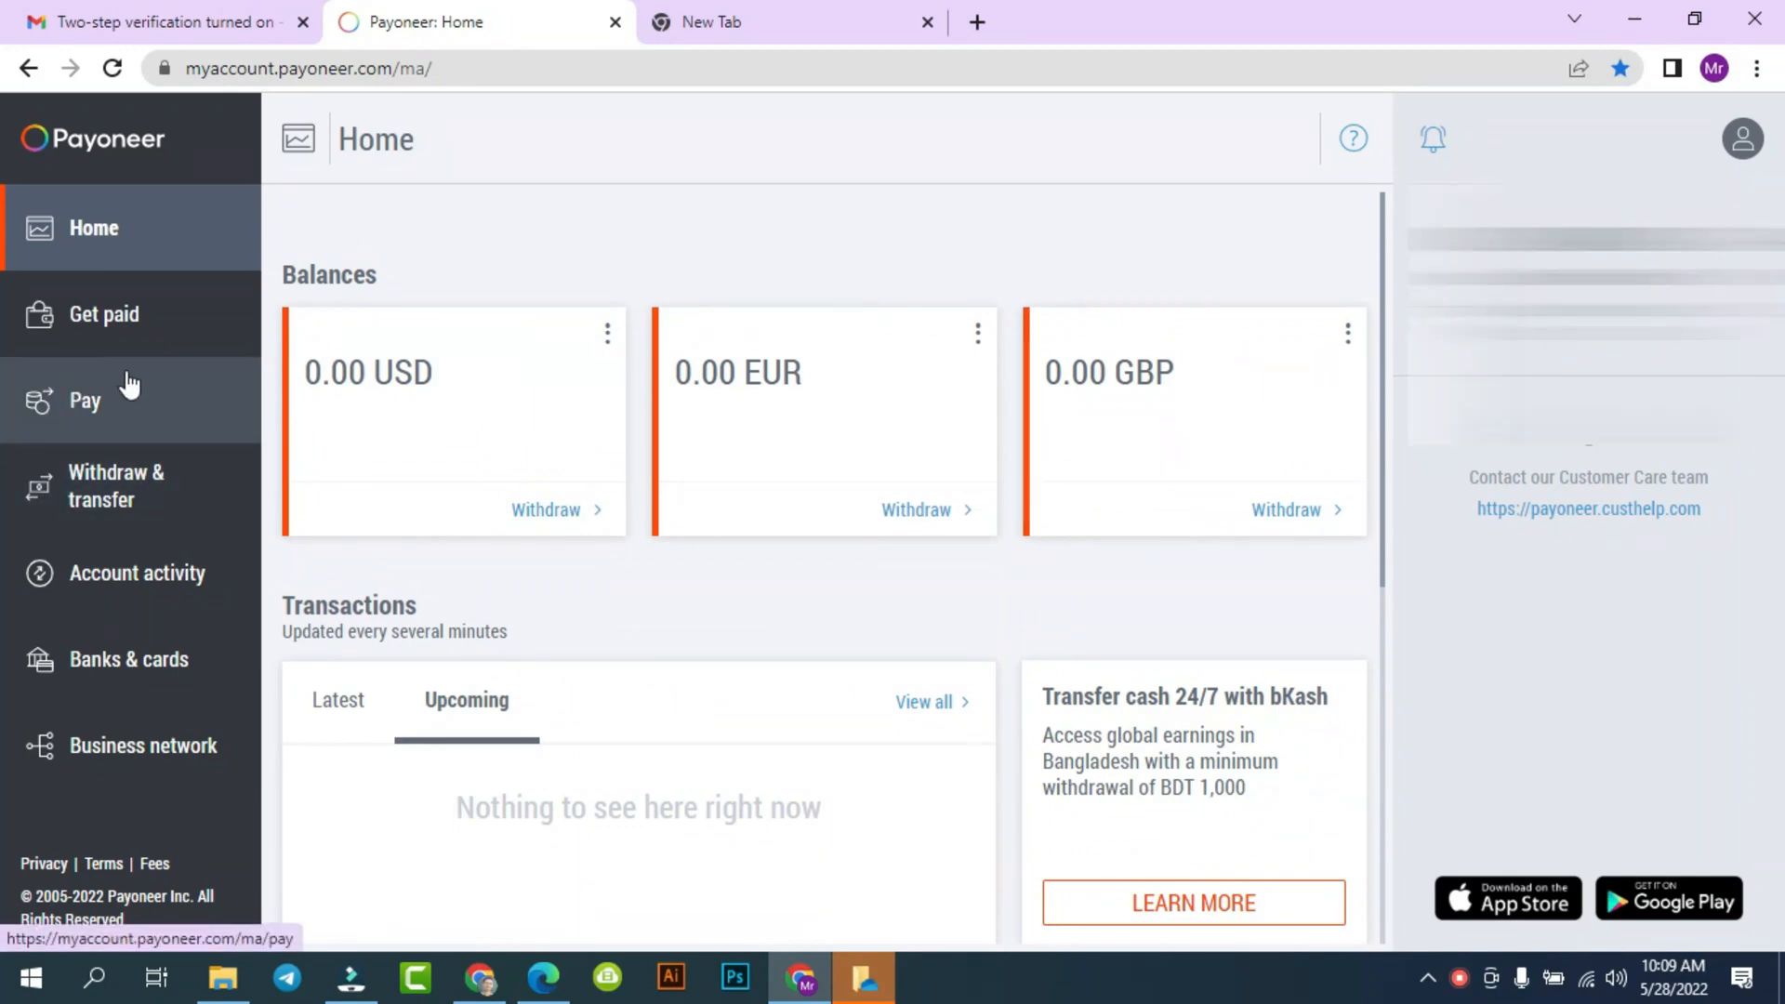
{"action": "scroll", "coordinate": [583, 593], "scroll_direction": "down", "scroll_amount": 5}
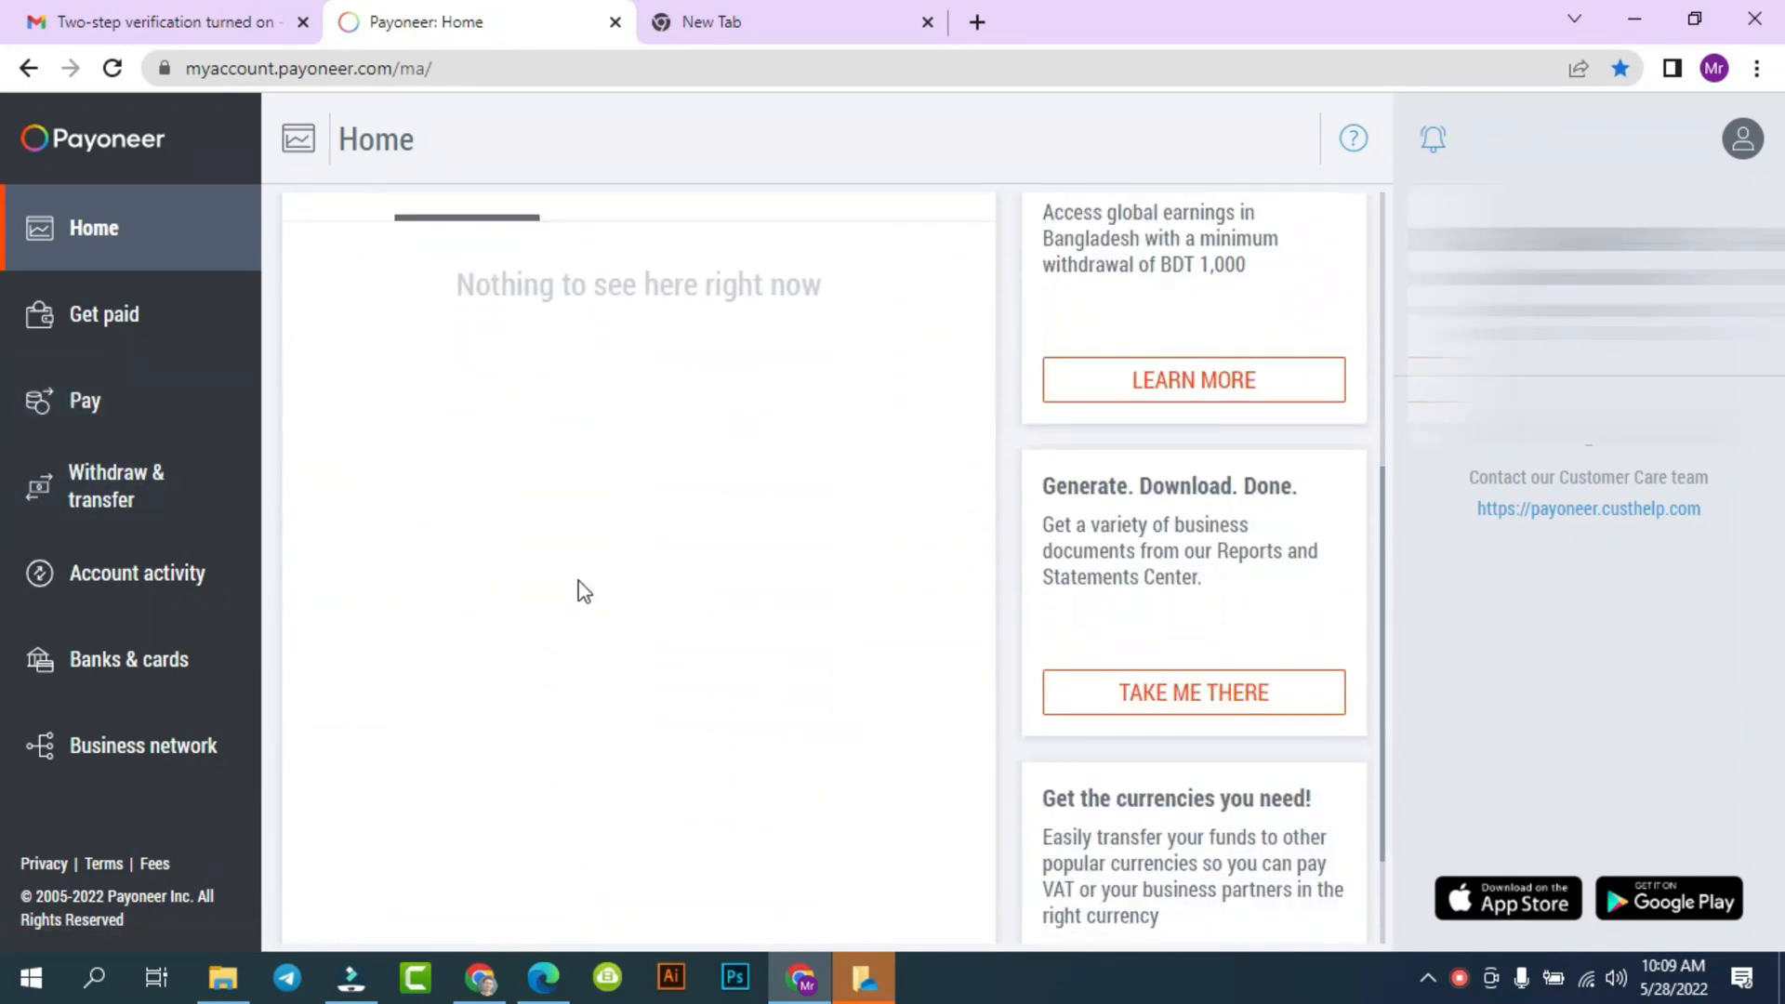
{"action": "scroll", "coordinate": [581, 590], "scroll_direction": "up", "scroll_amount": 5}
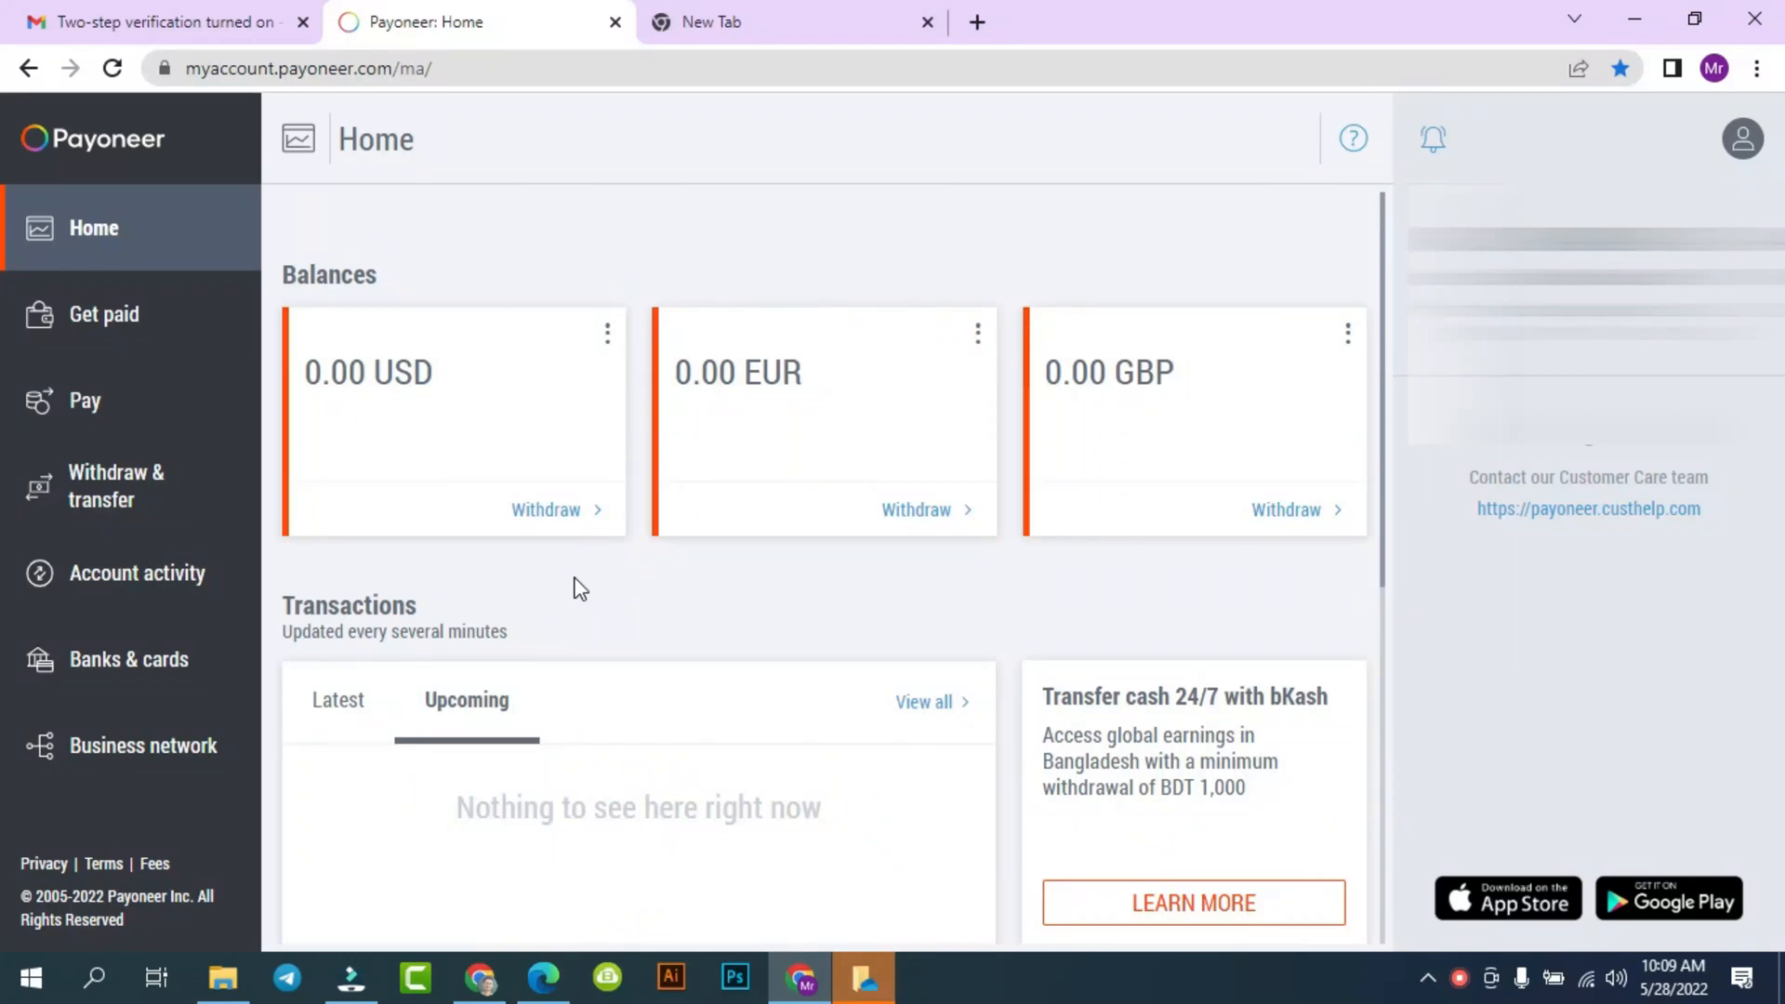
{"action": "scroll", "coordinate": [581, 590], "scroll_direction": "down", "scroll_amount": 5}
{"action": "scroll", "coordinate": [581, 590], "scroll_direction": "up", "scroll_amount": 5}
{"action": "left_click_drag", "start_coordinate": [1045, 737], "coordinate": [1253, 828]}
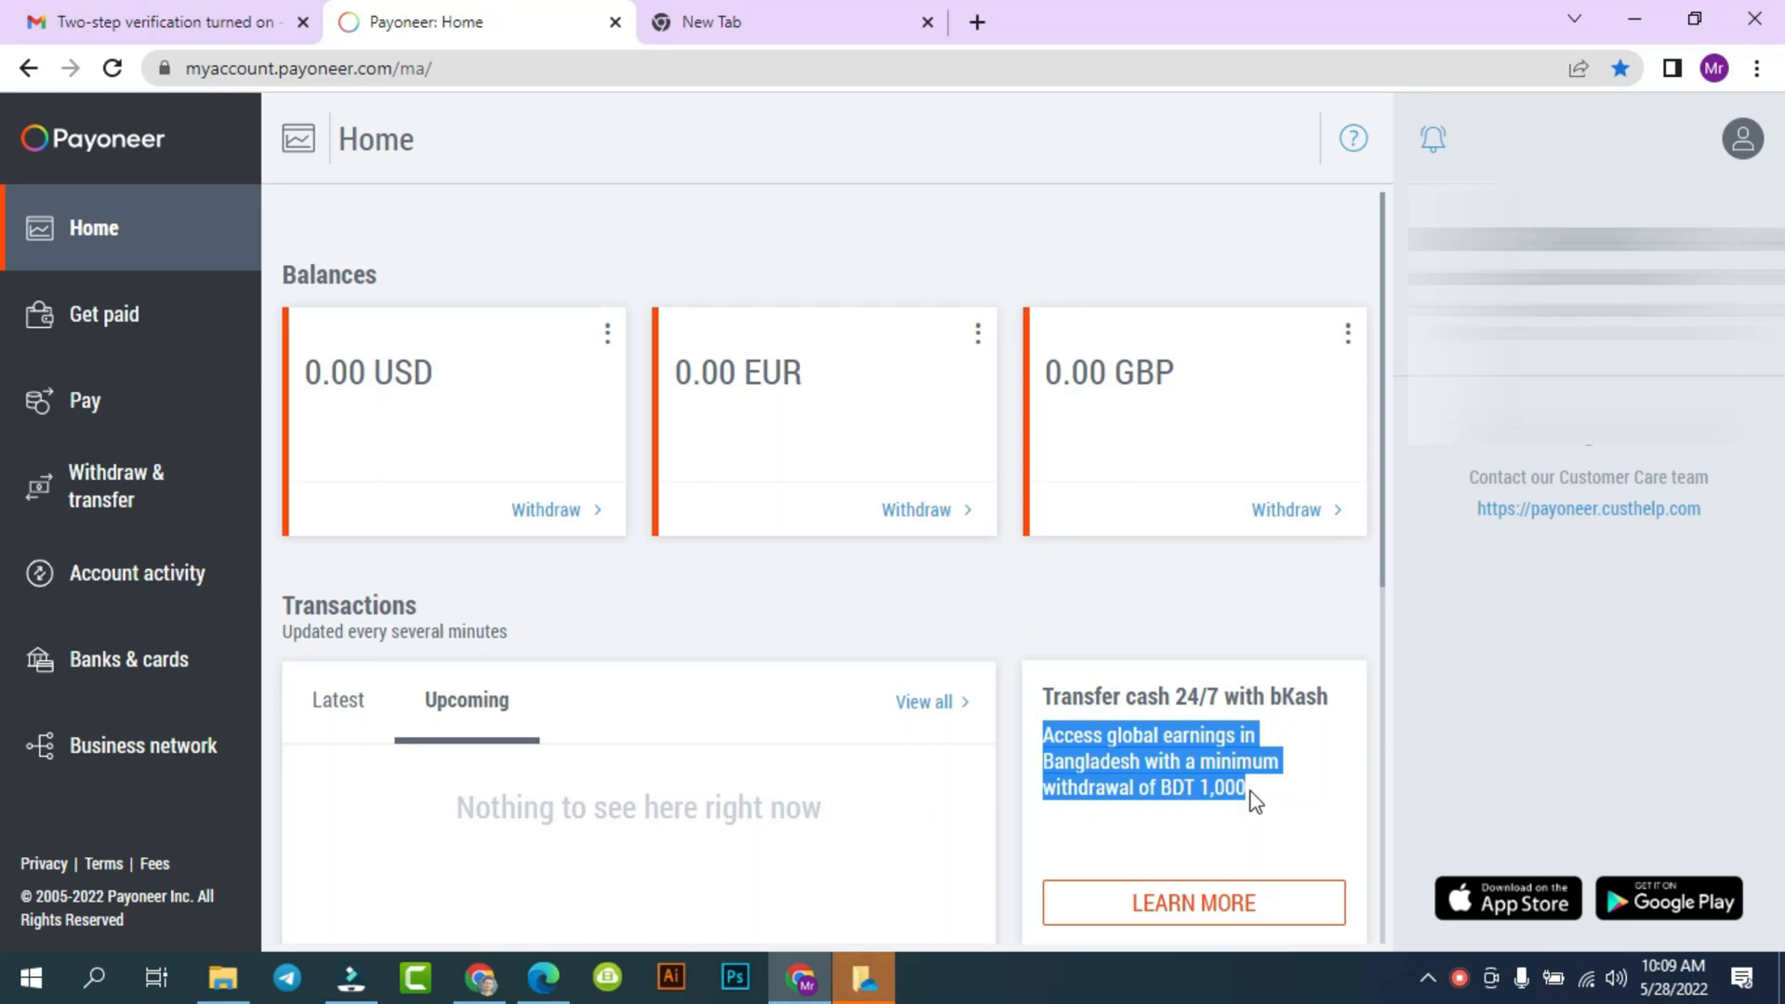
{"action": "right_click", "coordinate": [1460, 978]}
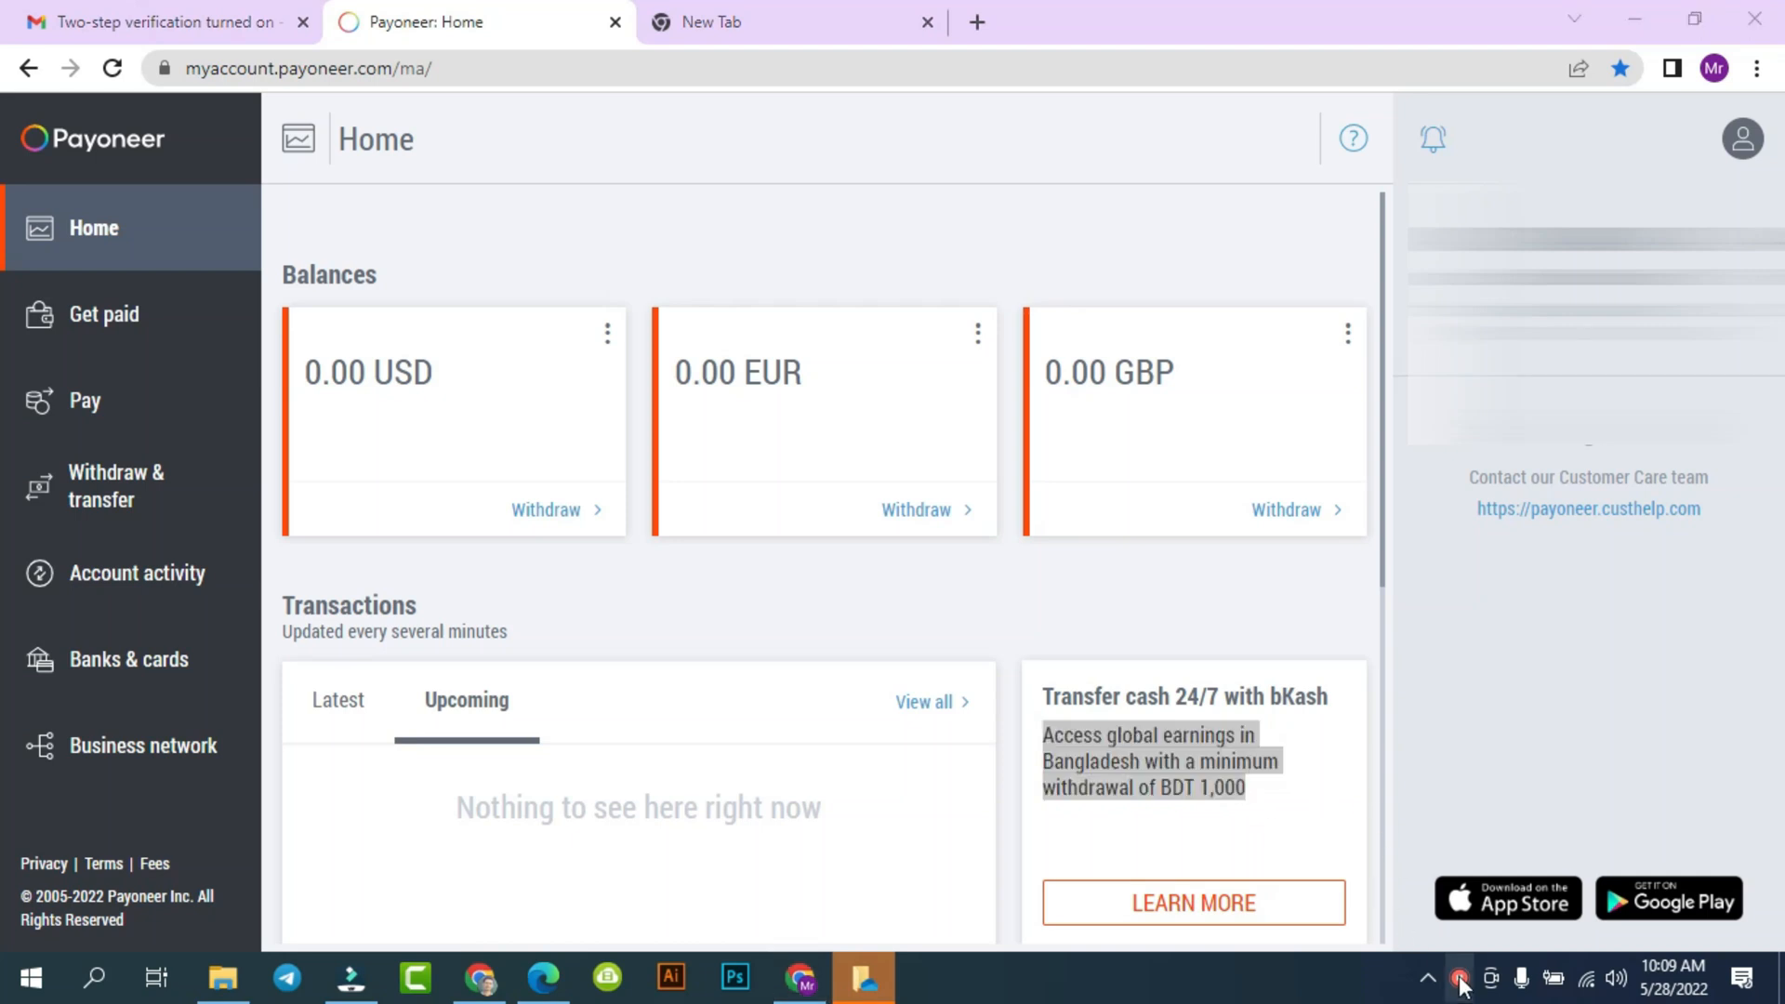